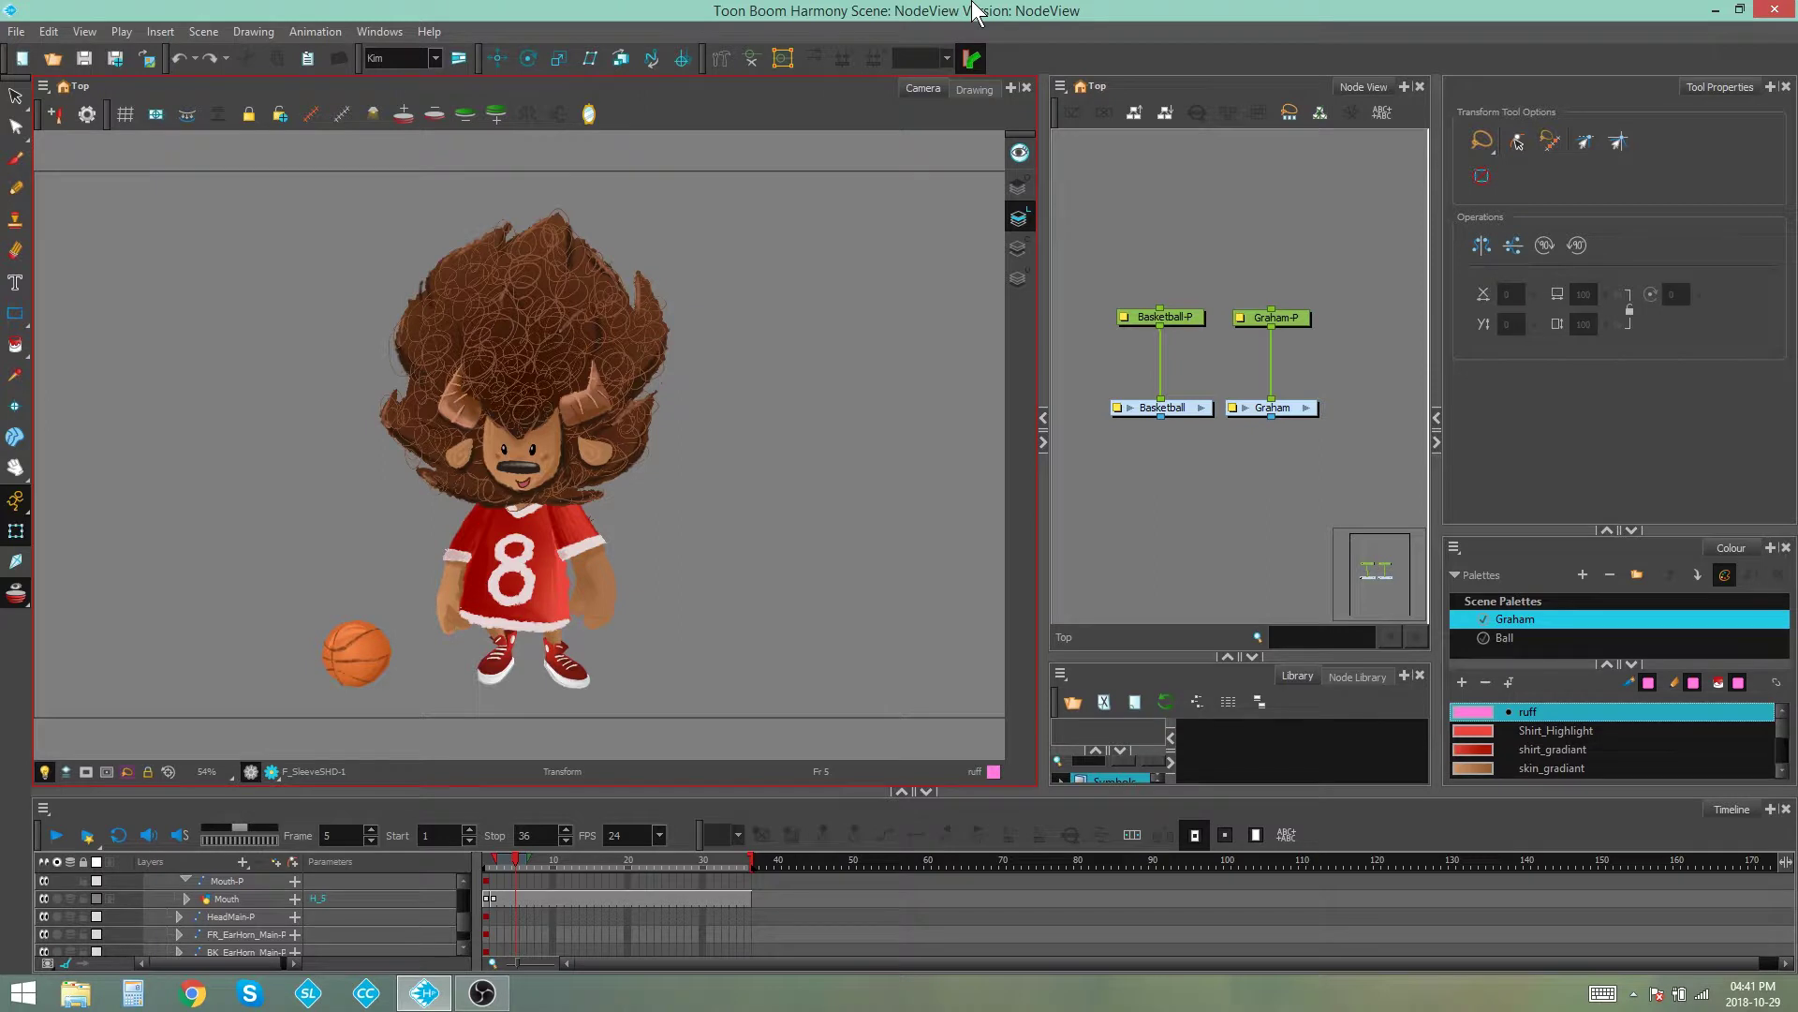
# Widen the Node View and enlarge the Library view beneath it
pyautogui.moveTo(1042, 524); pyautogui.dragTo(993, 524)
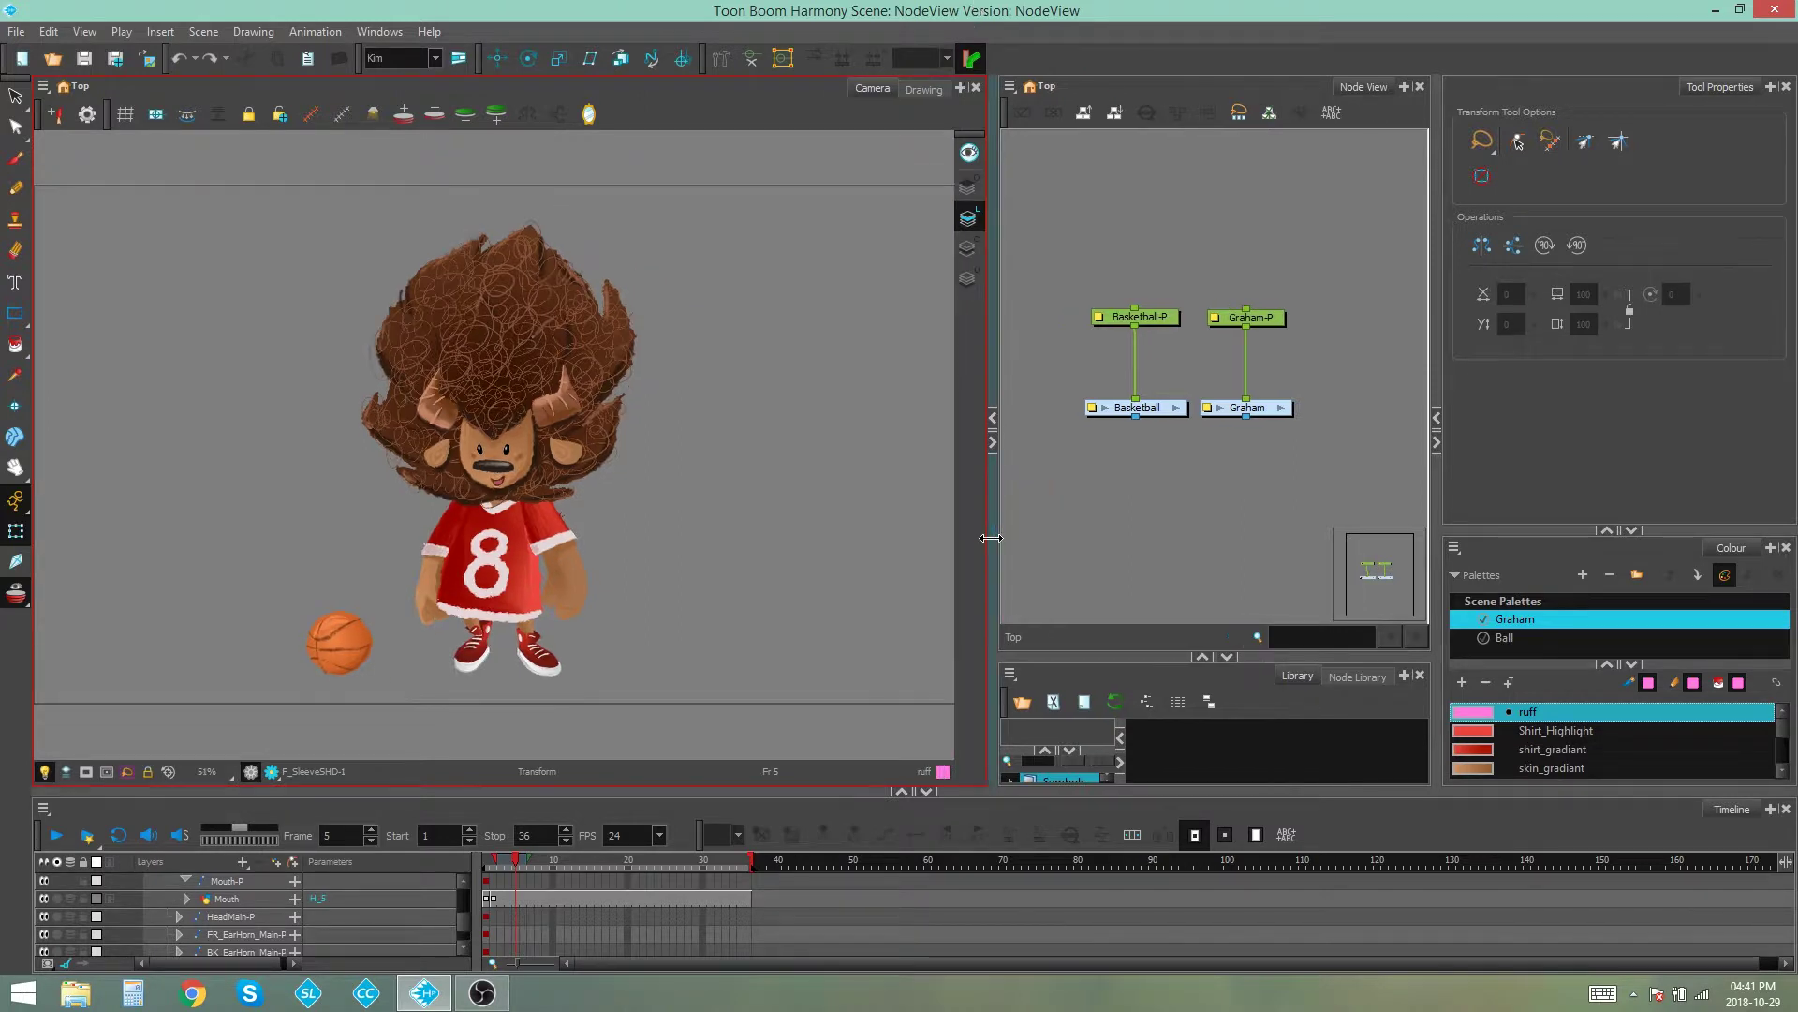
pyautogui.click(1222, 562)
pyautogui.moveTo(1236, 543); pyautogui.dragTo(1244, 493)
pyautogui.moveTo(1215, 656); pyautogui.dragTo(1214, 573)
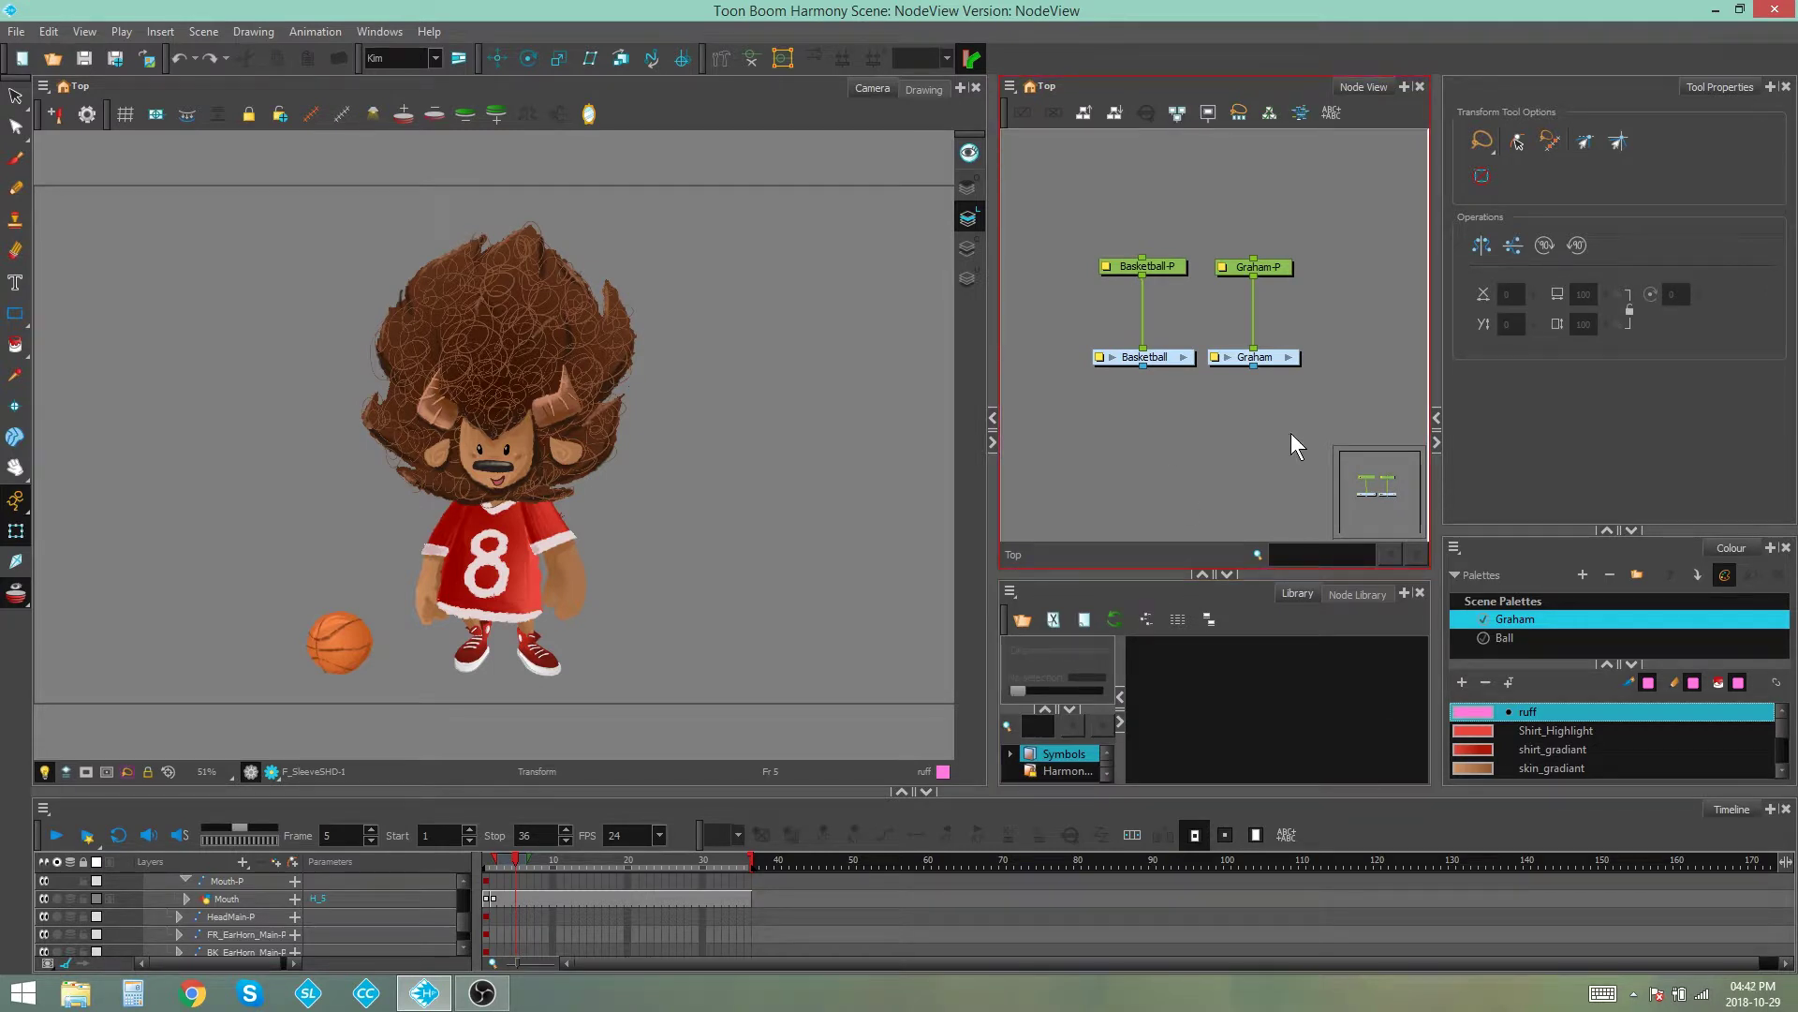
# Examine the node network inside the Graham group, including its master composite, and return to the top level
pyautogui.click(1289, 358)
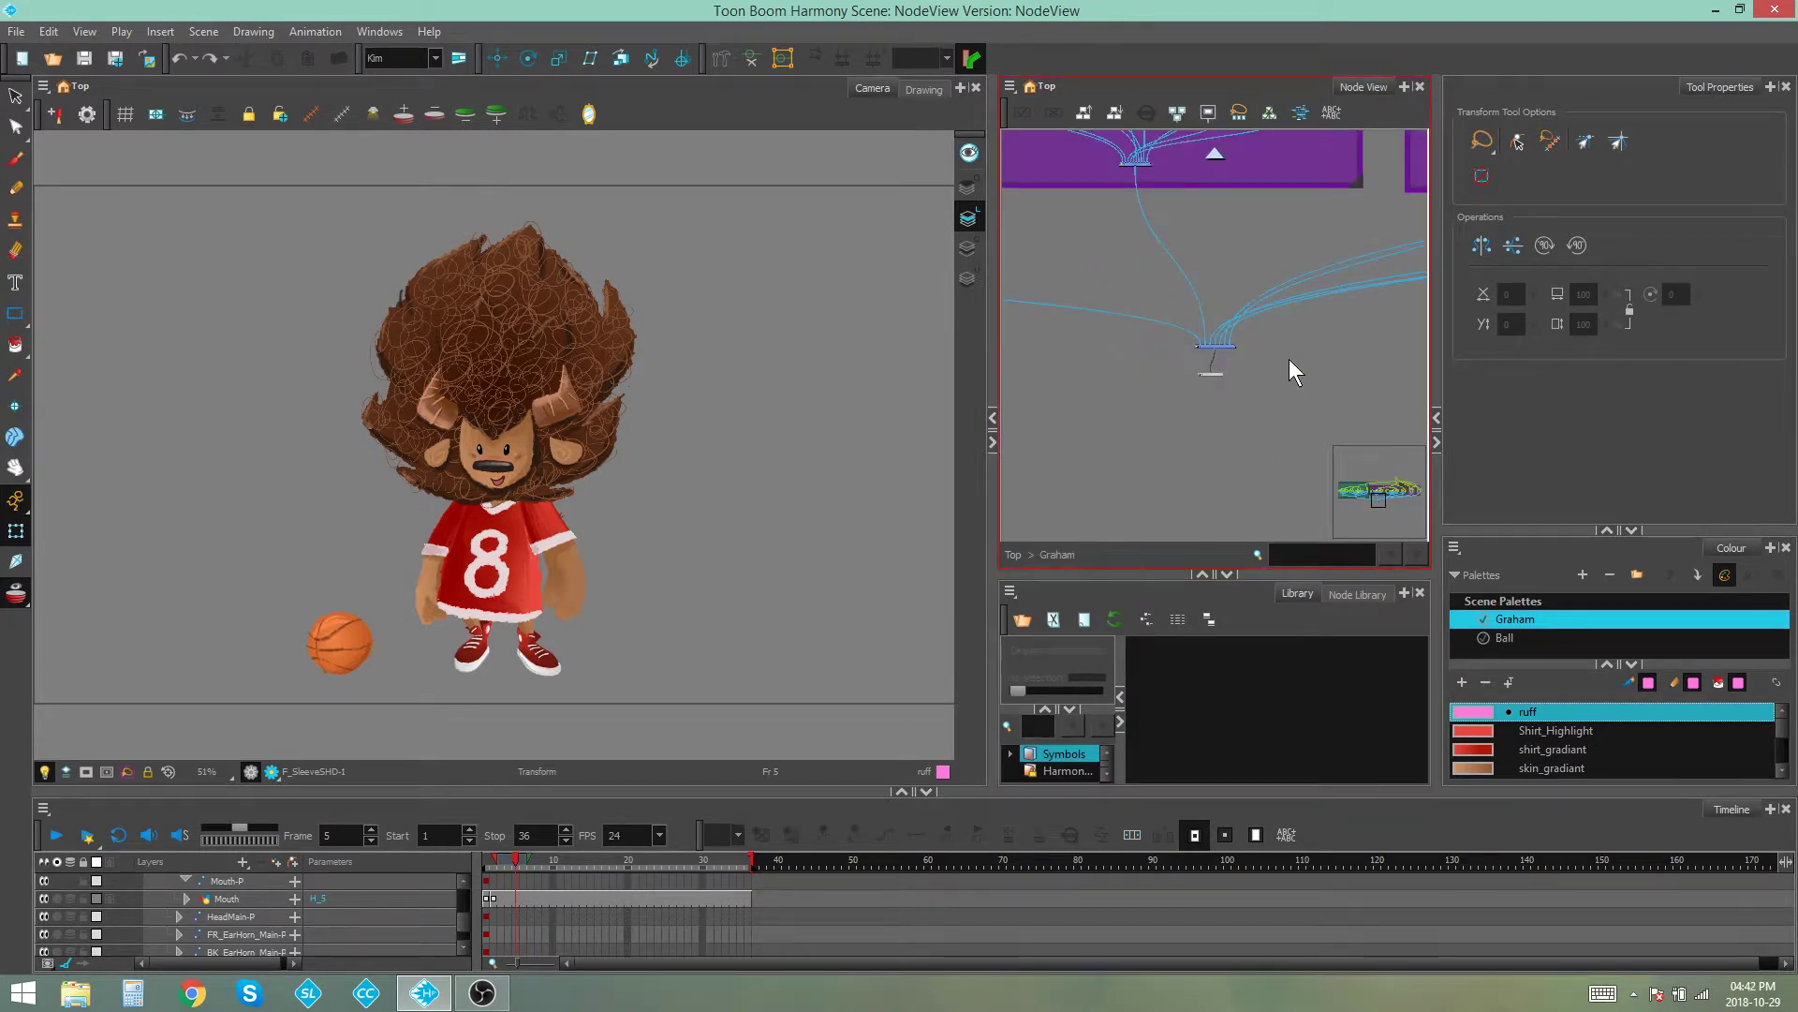
pyautogui.scroll(5, 1212, 327)
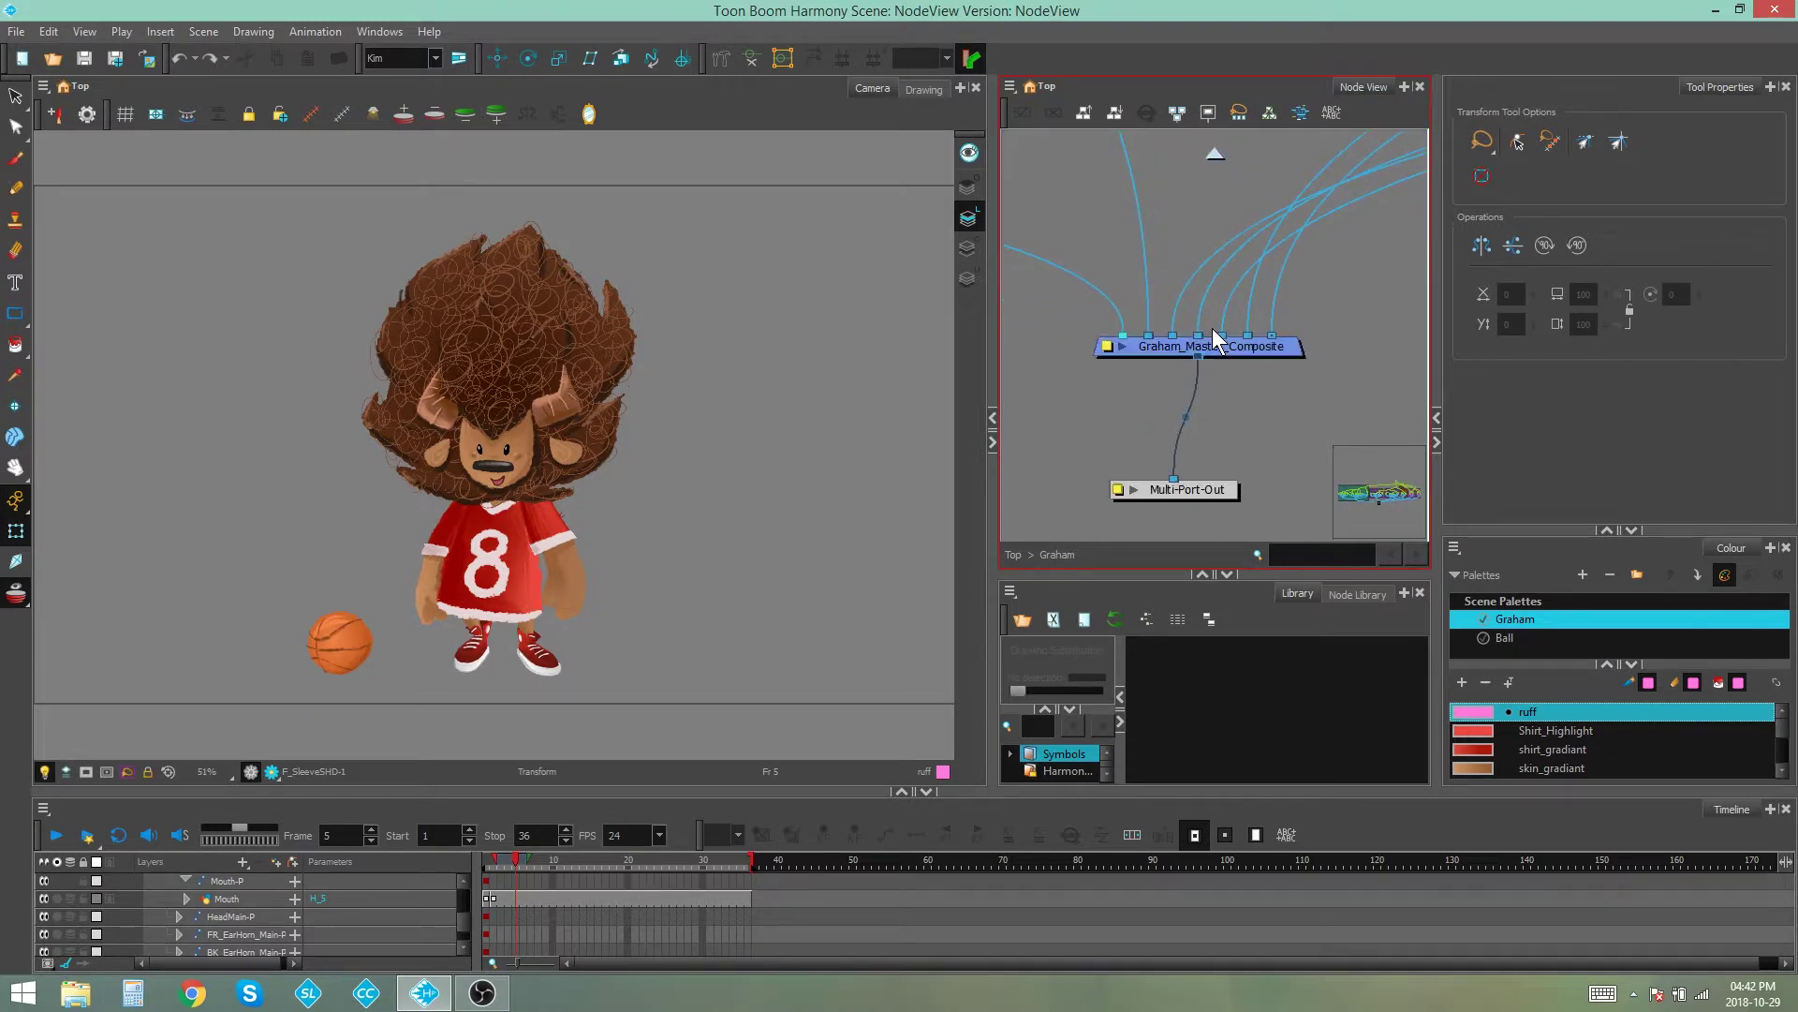
pyautogui.scroll(-6, 1212, 328)
pyautogui.moveTo(1165, 291); pyautogui.dragTo(1051, 346)
pyautogui.scroll(5, 1118, 324)
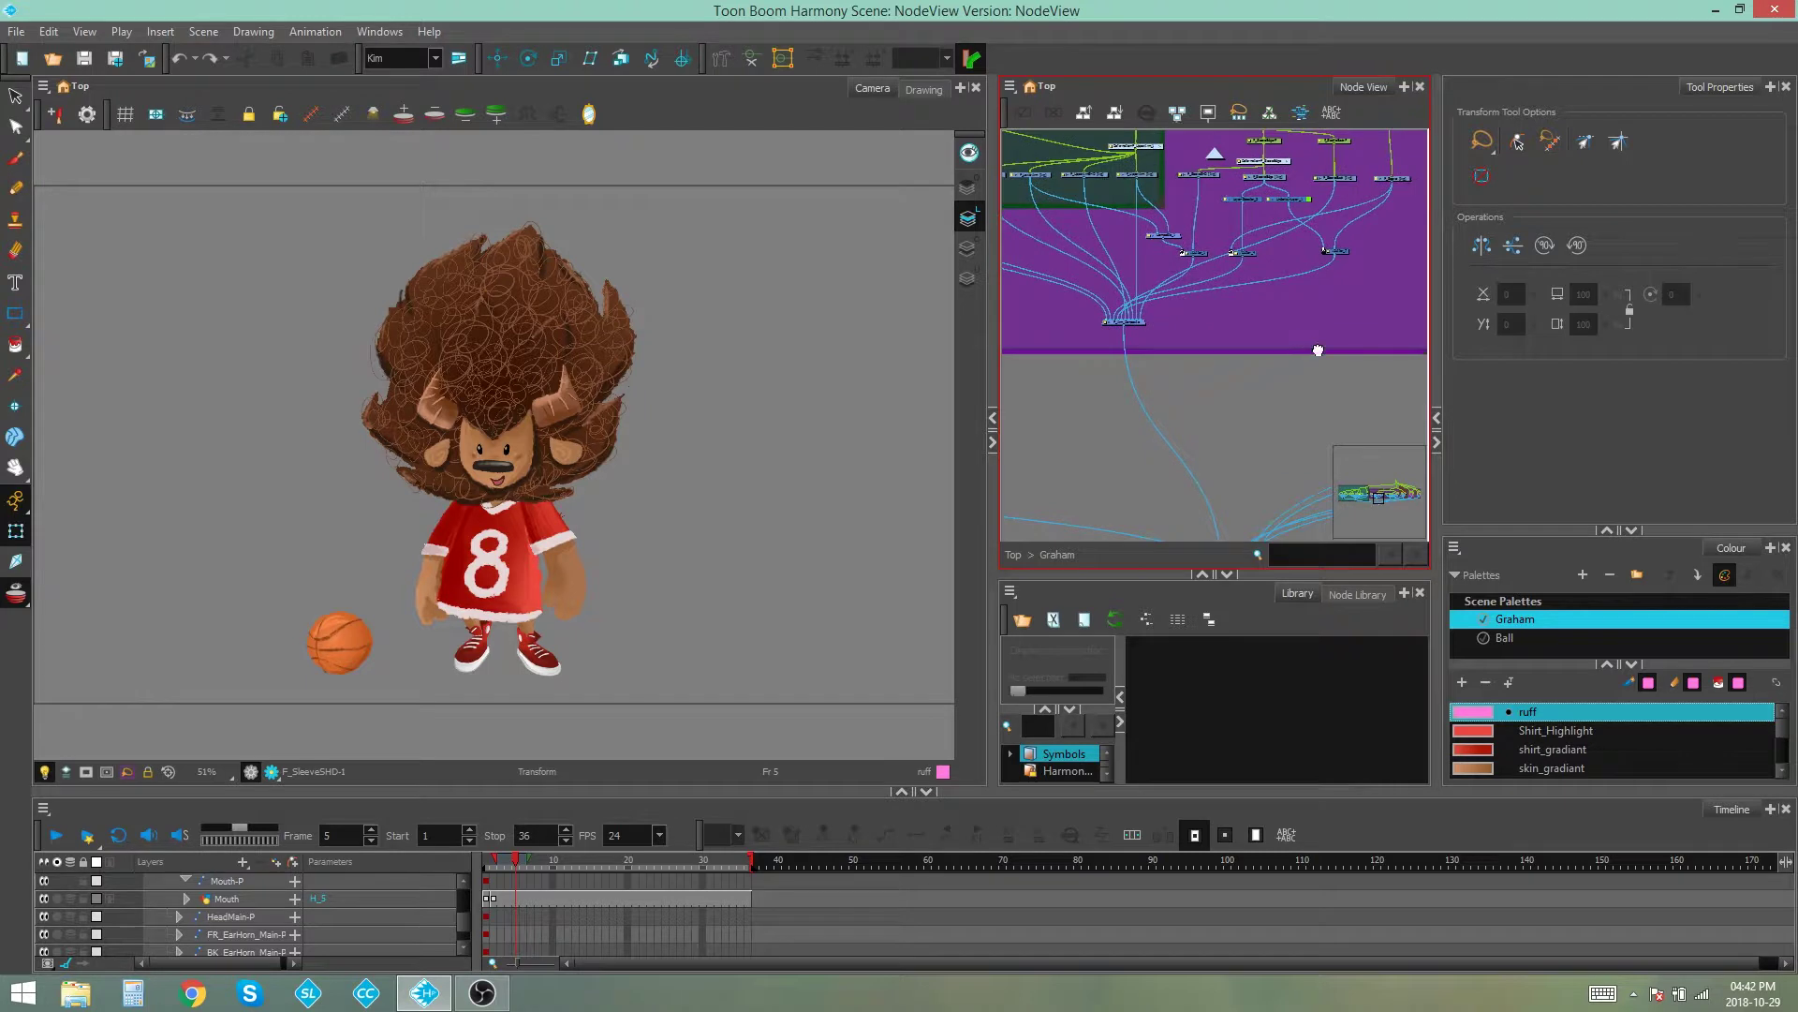
pyautogui.scroll(2, 1119, 324)
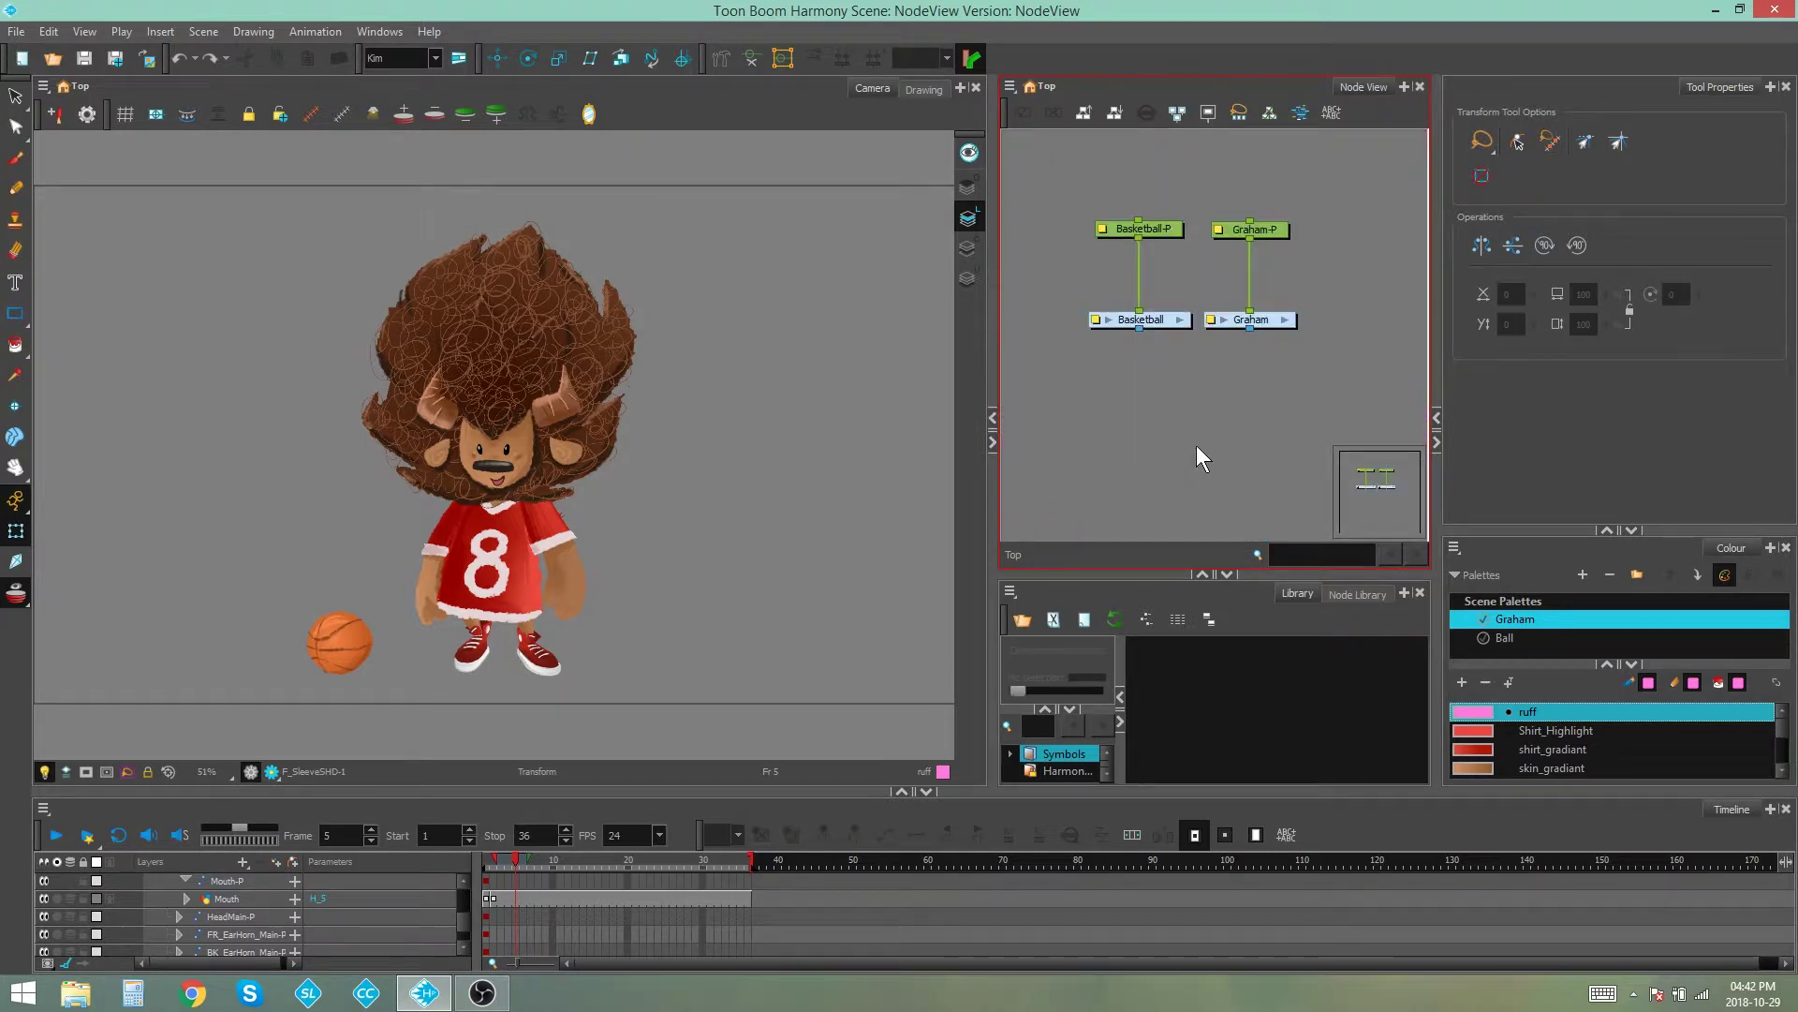
# Insert a Composite node below the Basketball and Graham groups and delete it
pyautogui.rightClick(1184, 395)
pyautogui.moveTo(1260, 787)
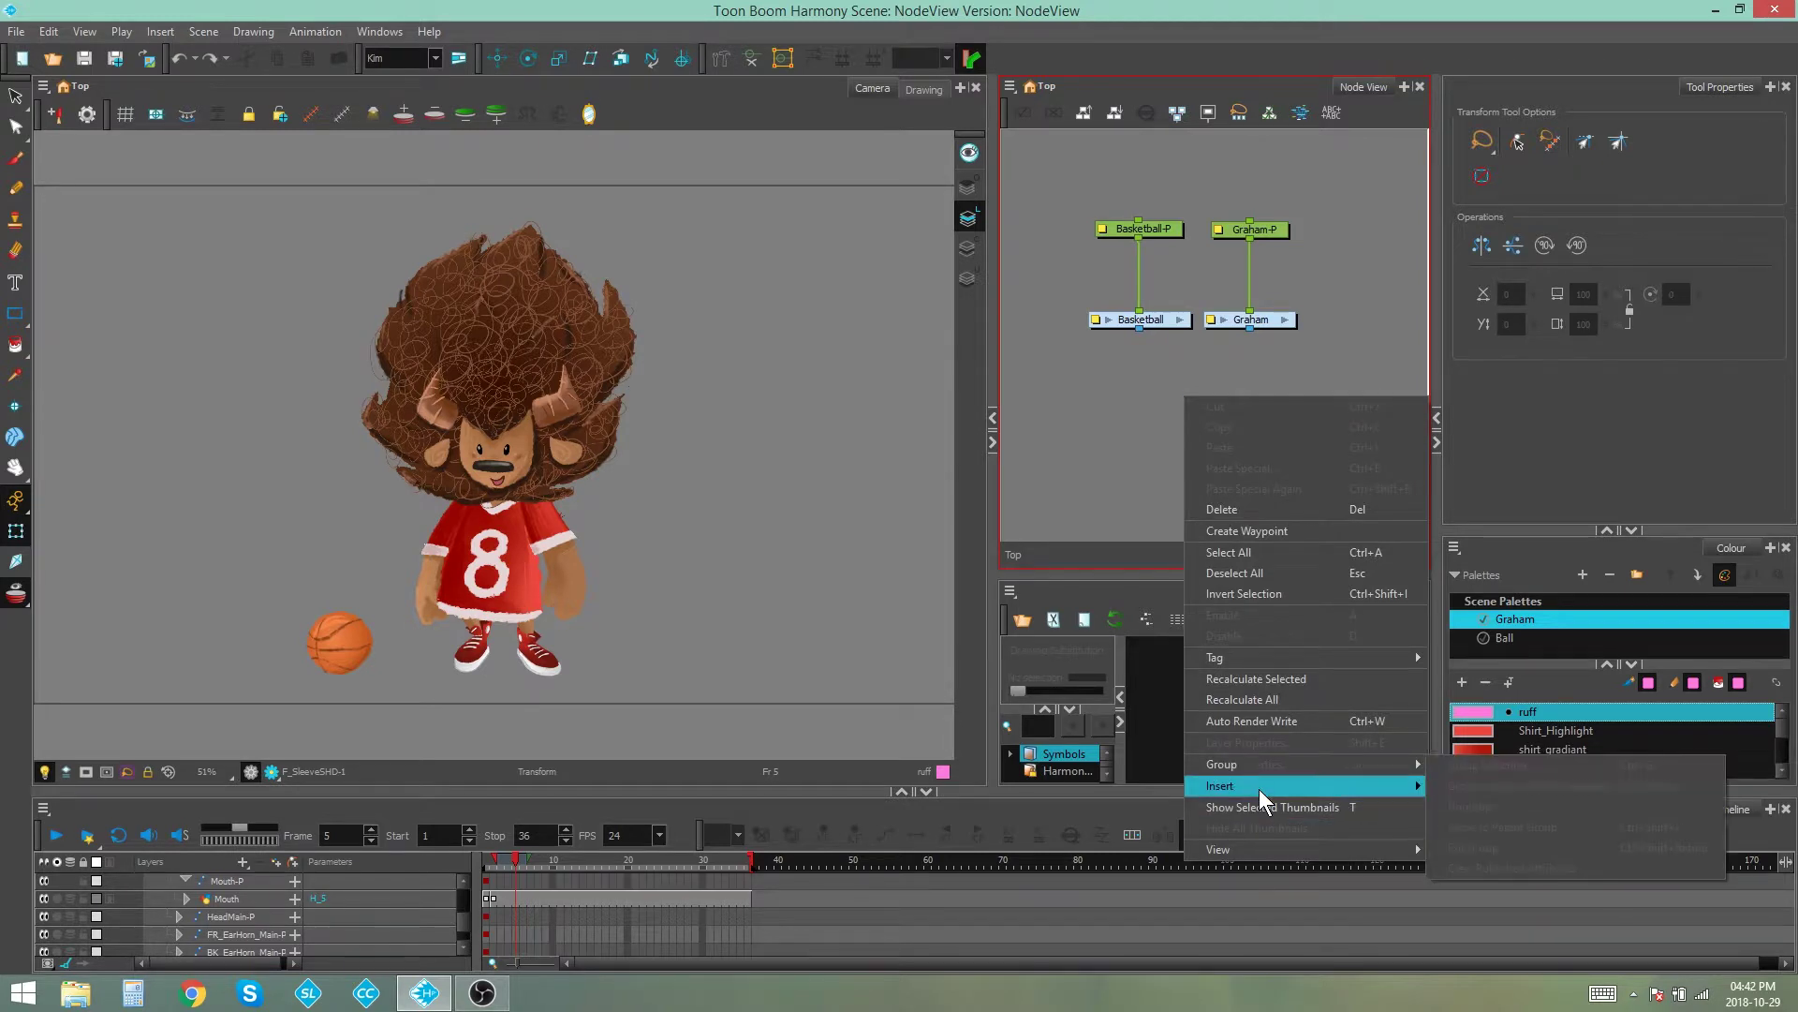
pyautogui.moveTo(1467, 752)
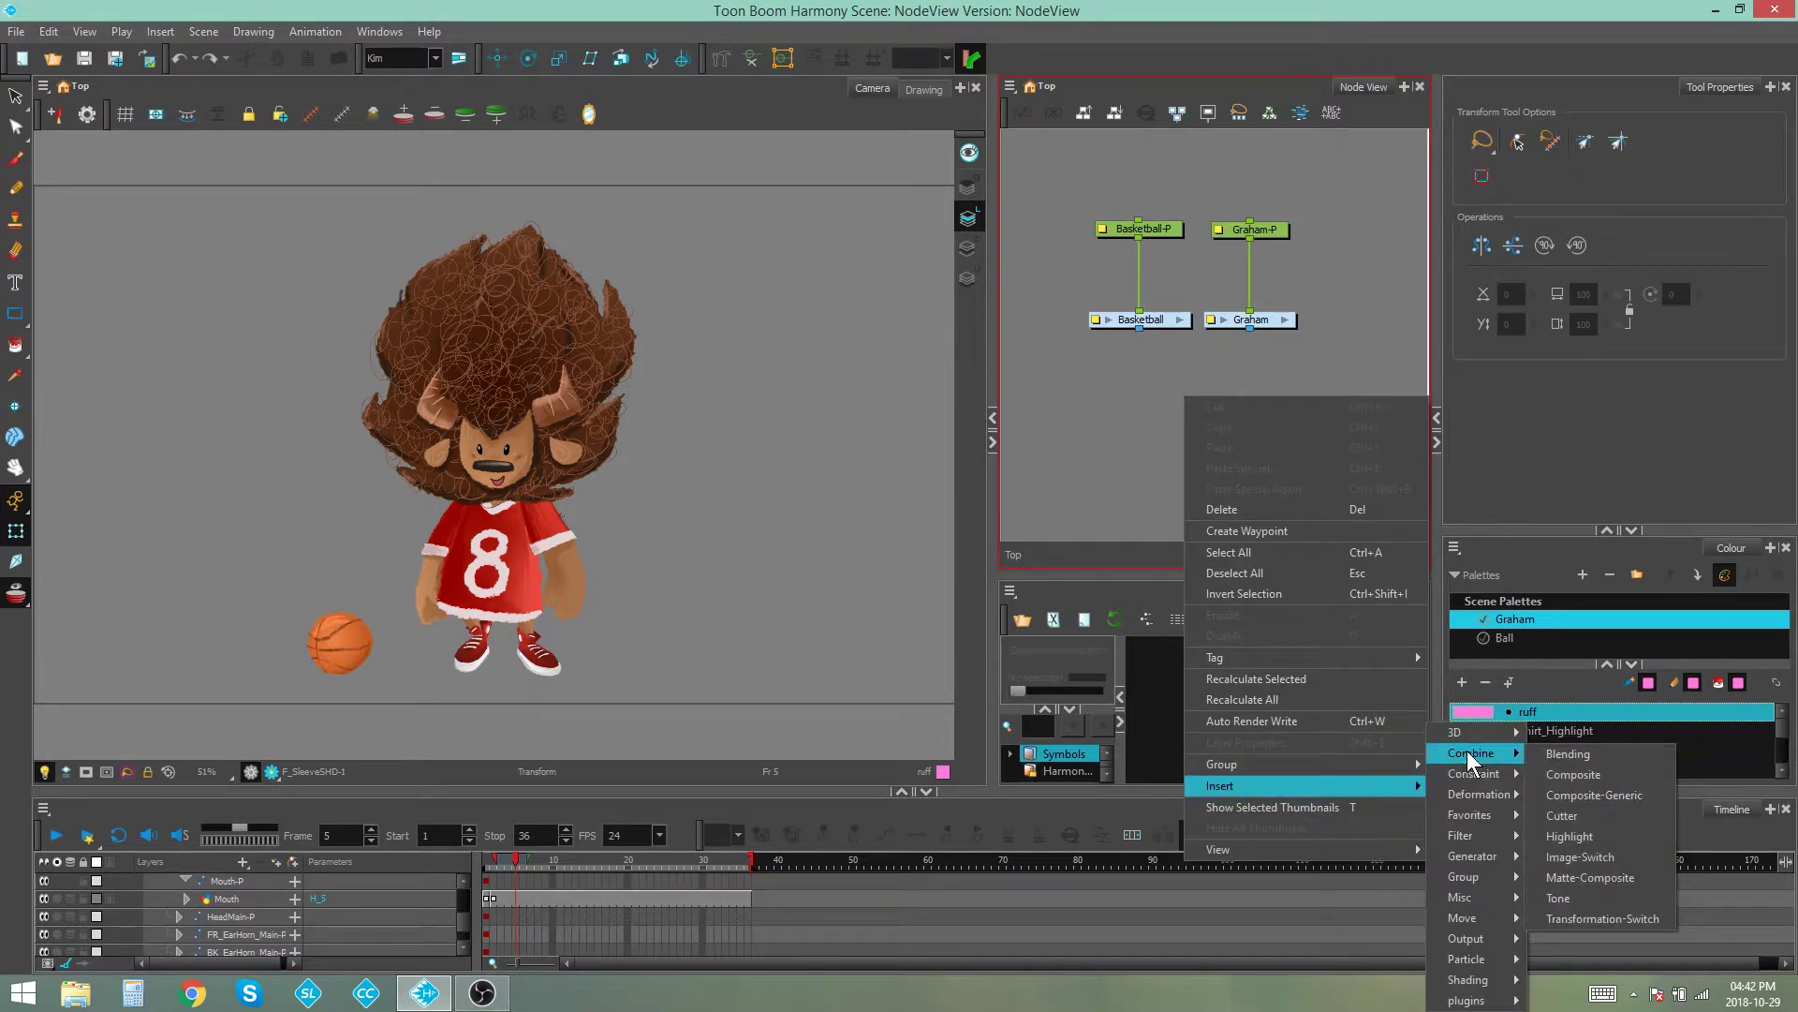
pyautogui.click(1604, 774)
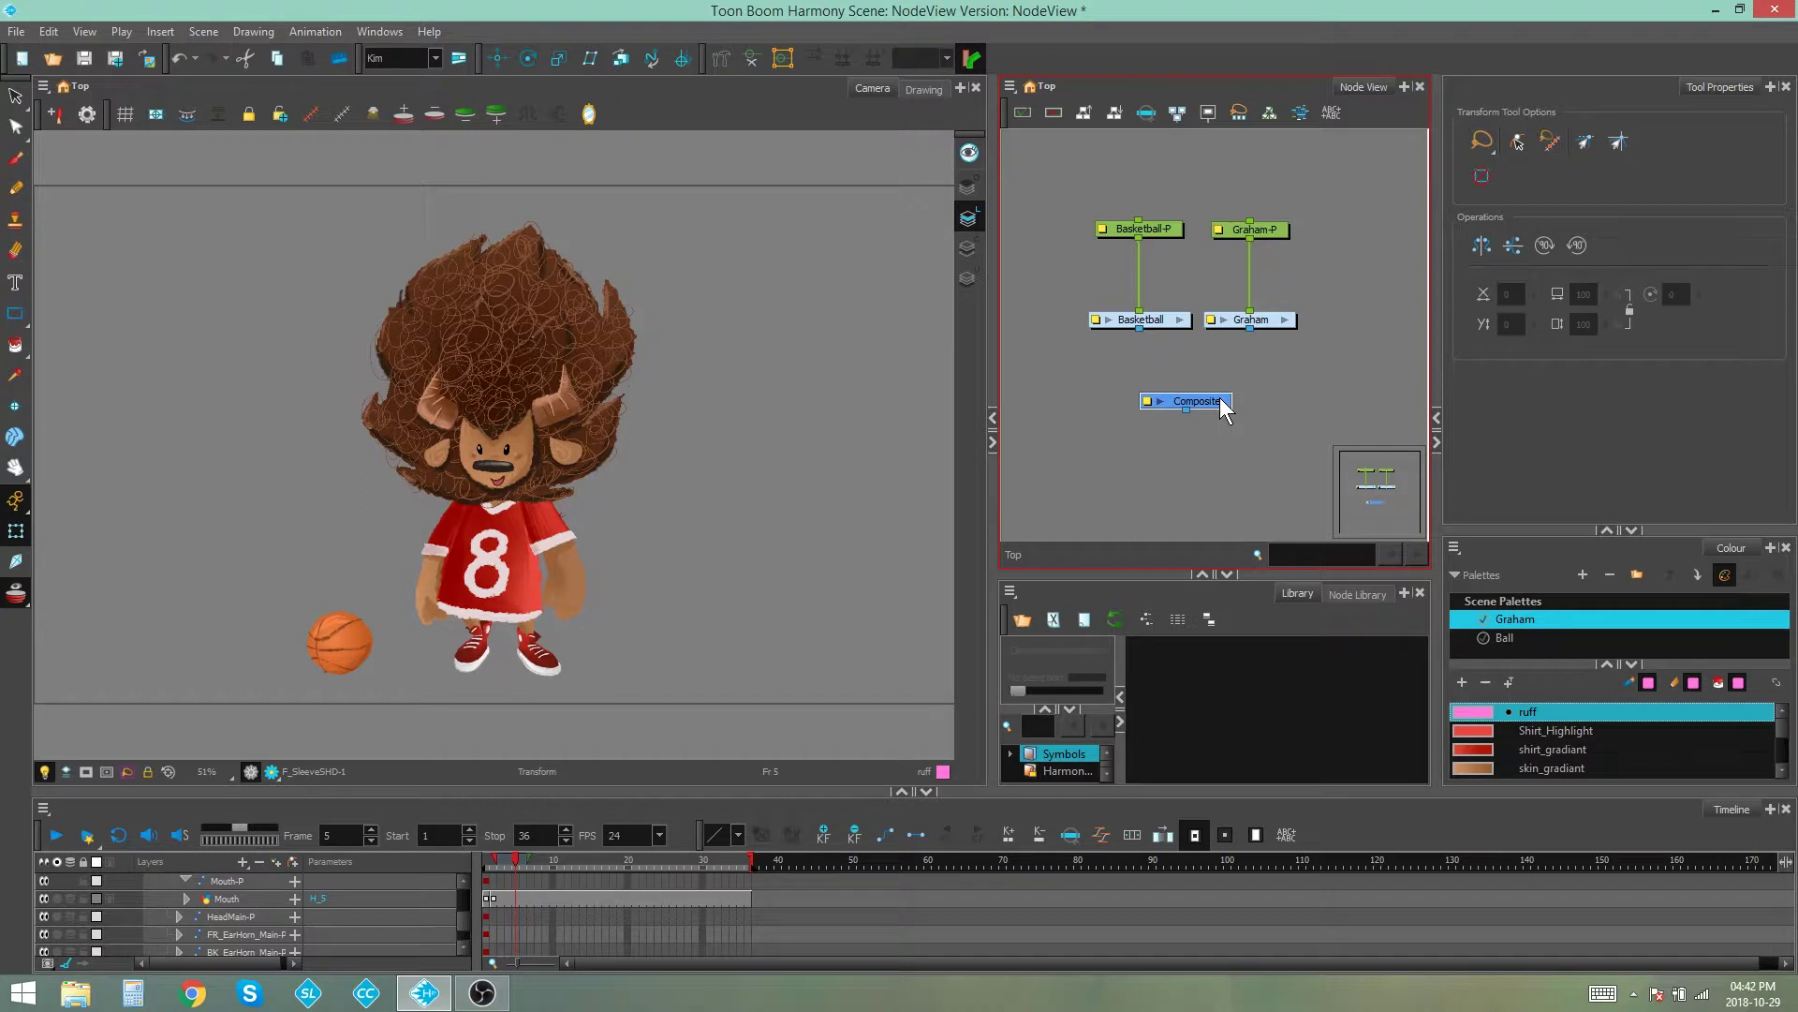
pyautogui.press('Delete')
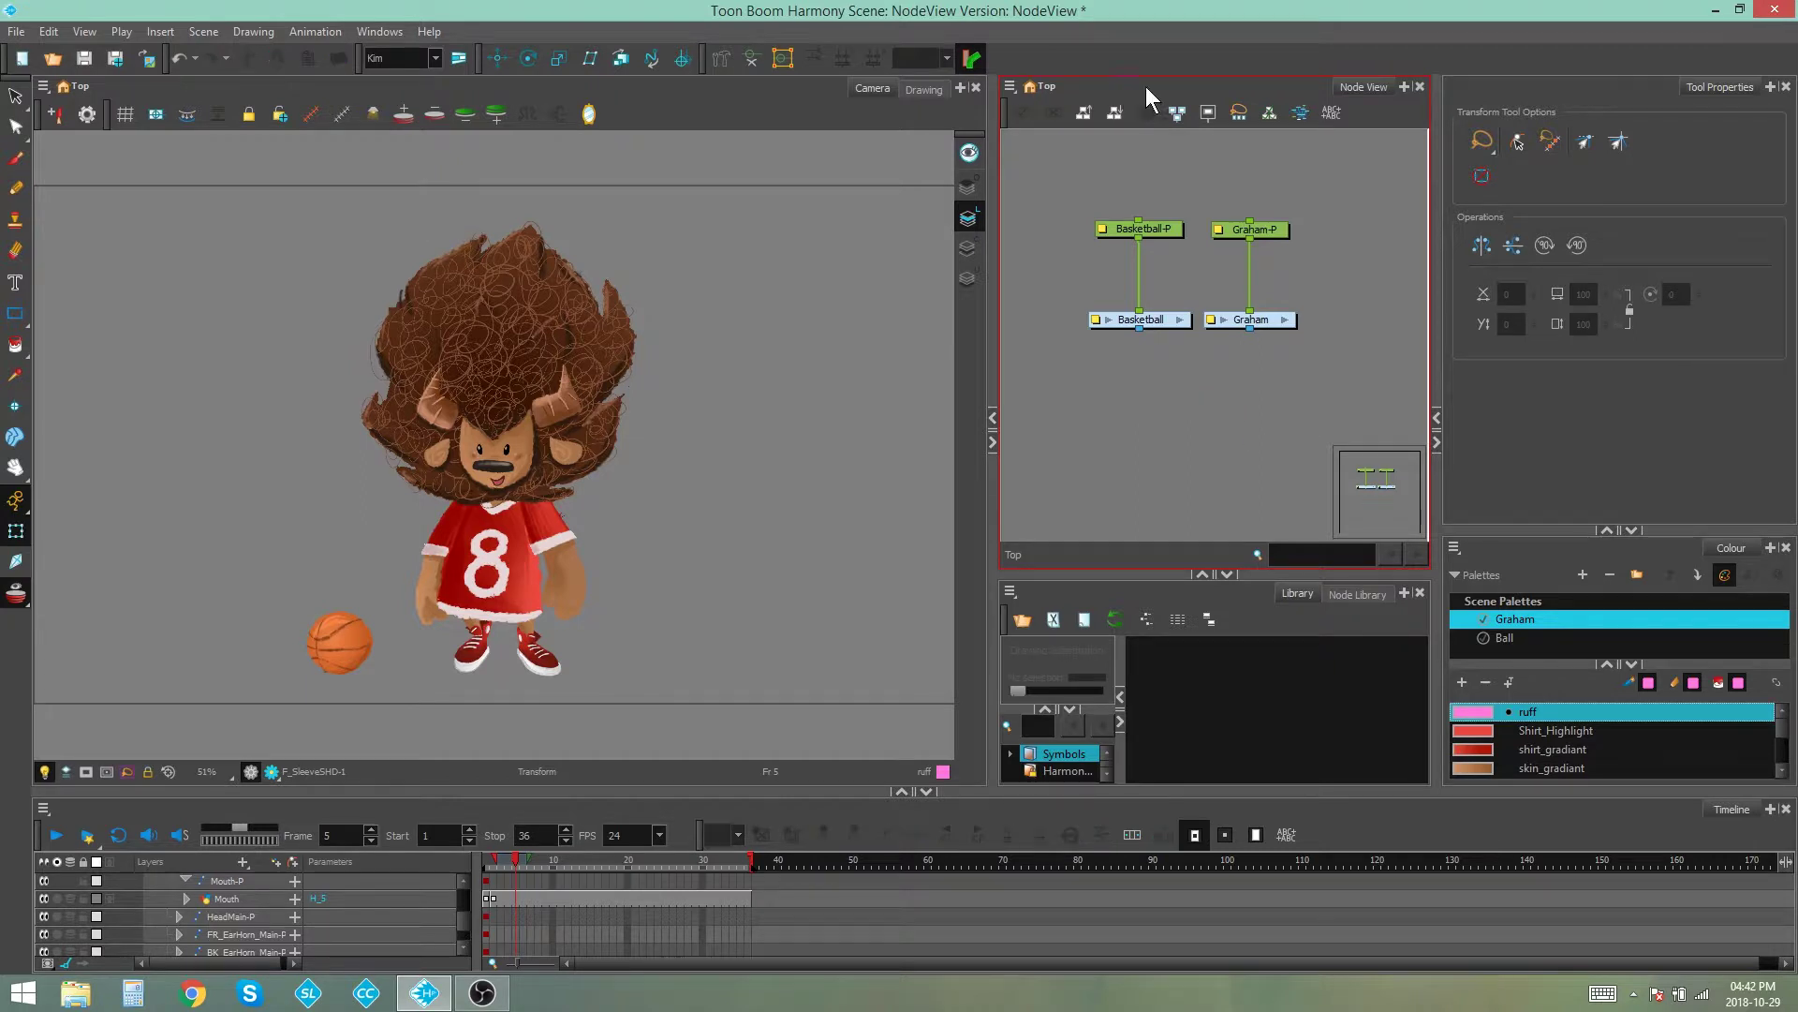
# Insert another unconnected Composite node in the top-level network and delete it as well
pyautogui.click(1012, 88)
pyautogui.moveTo(1035, 189)
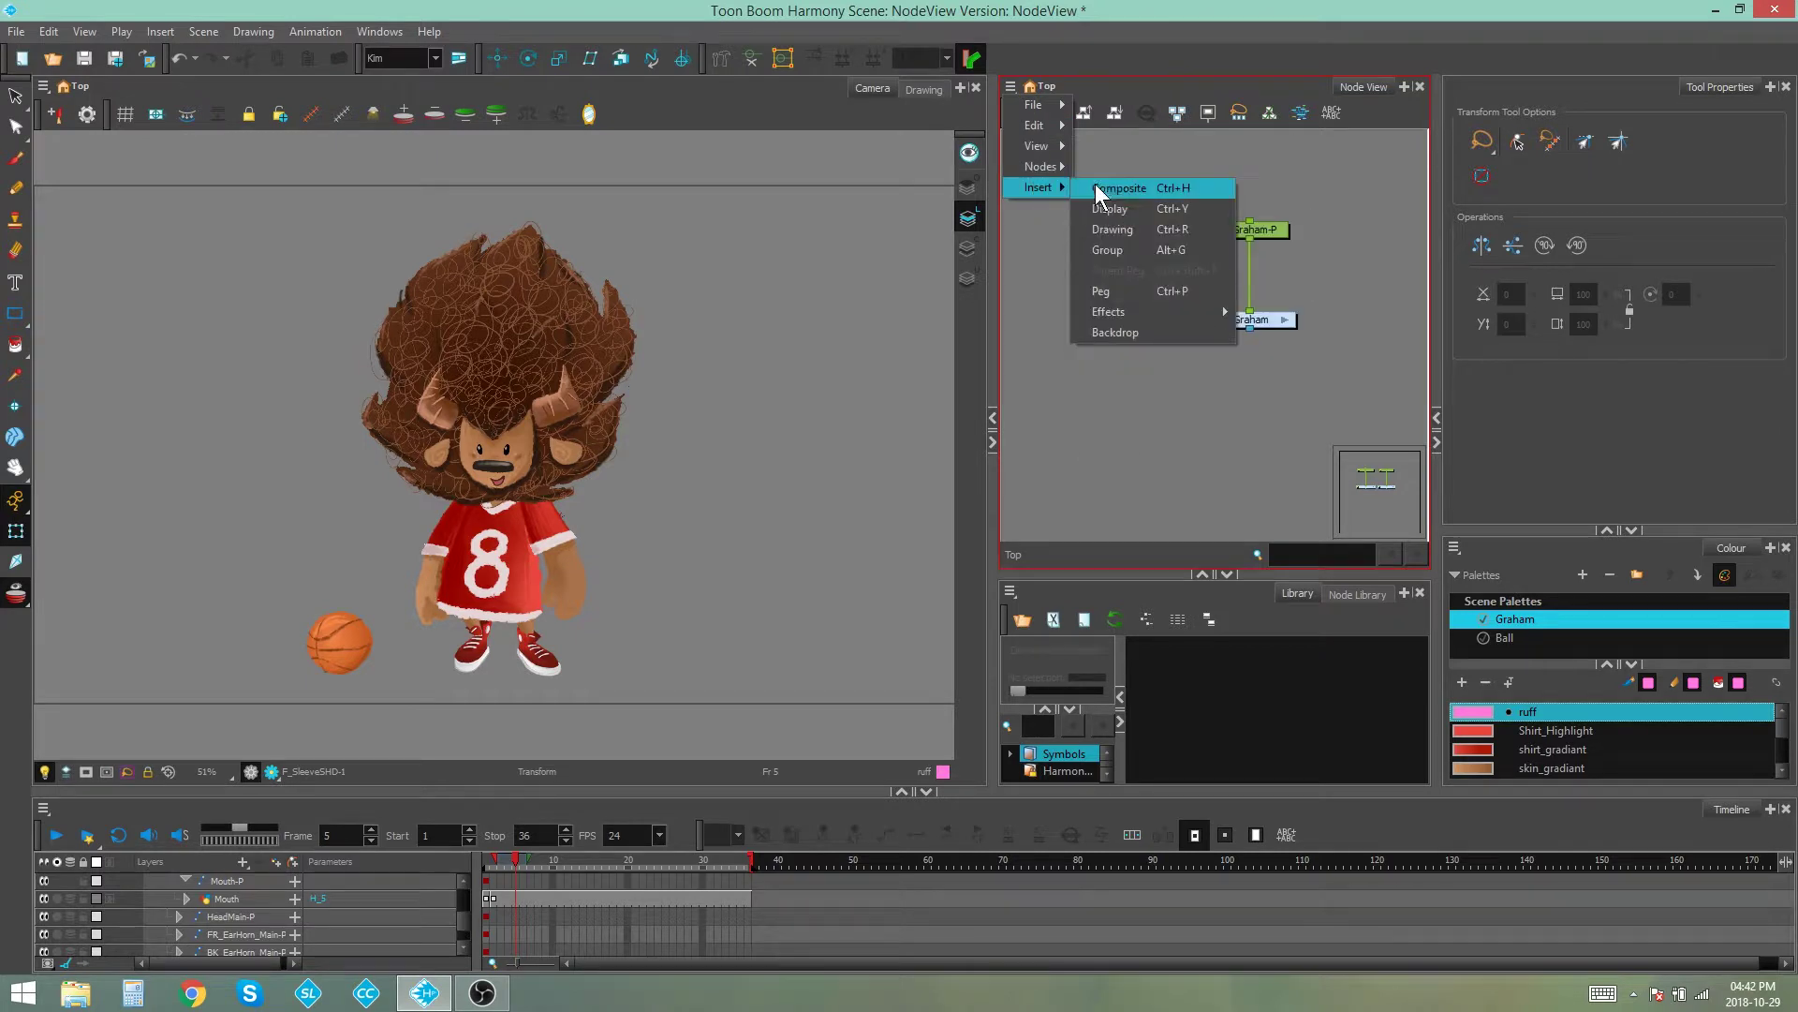
pyautogui.click(1120, 187)
pyautogui.press('Delete')
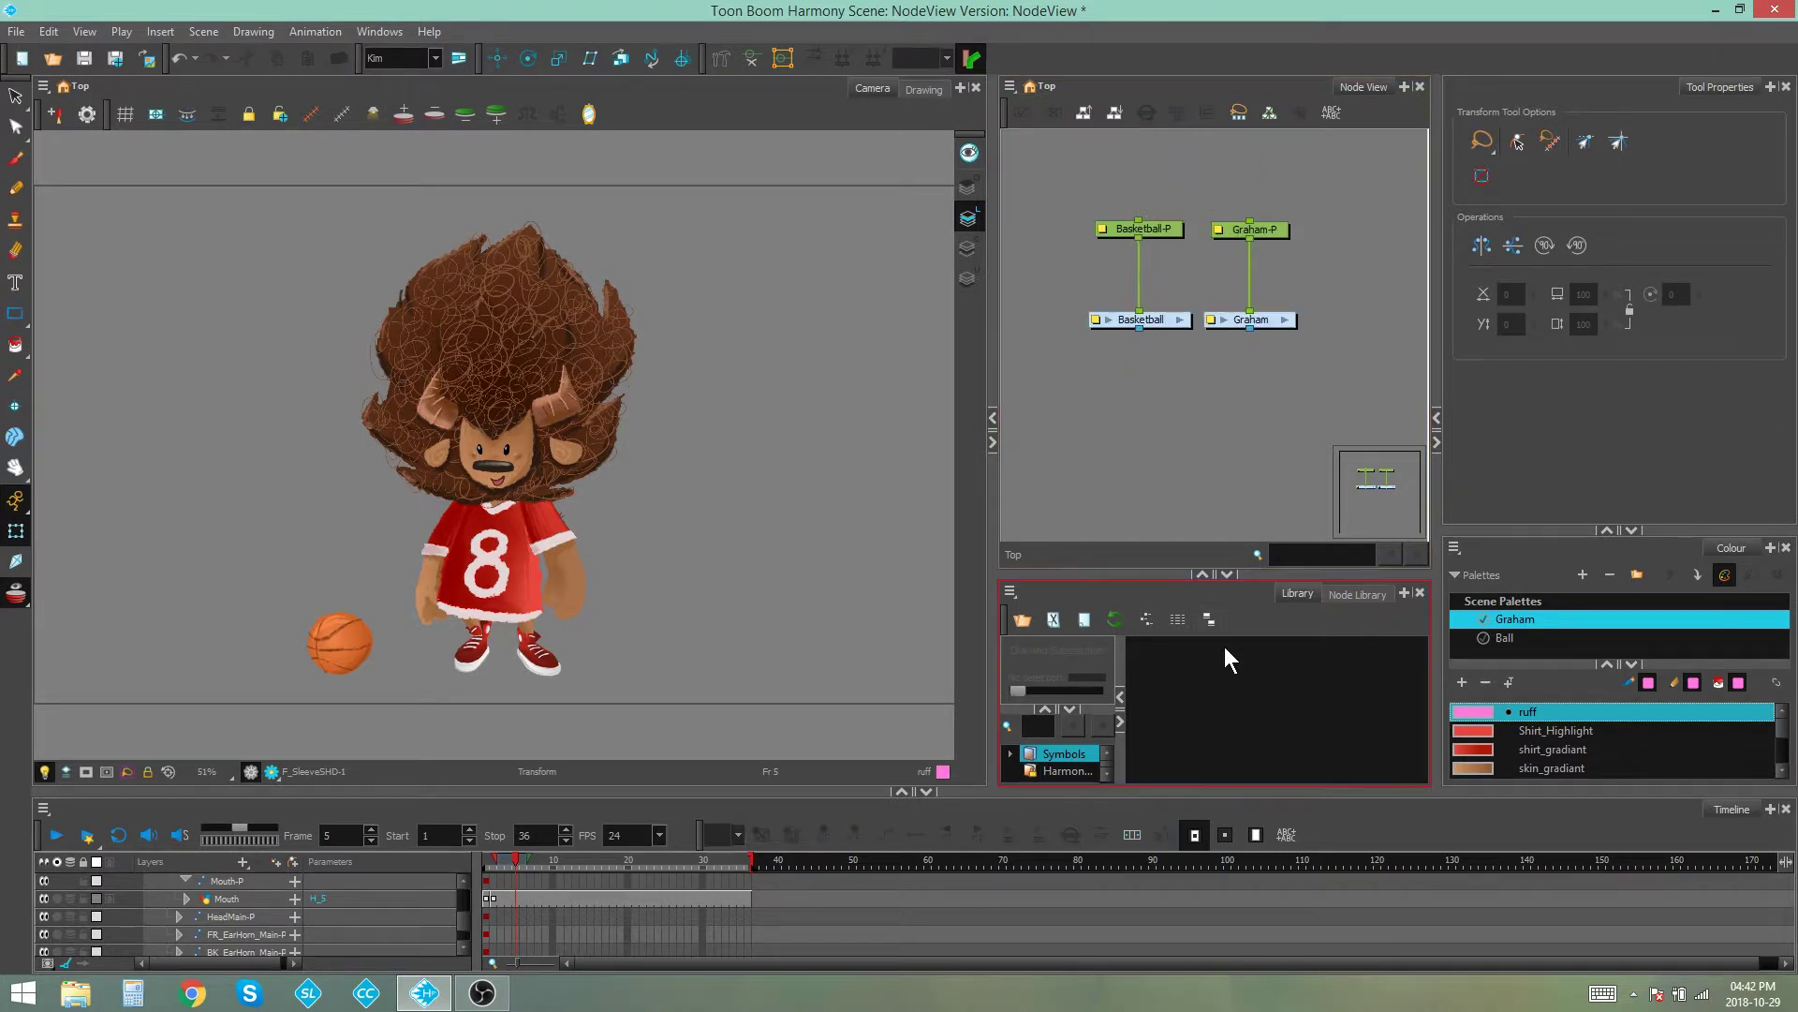
# Add a Composite node from the Node Library's Combine category below the Basketball and Graham groups
pyautogui.click(1364, 599)
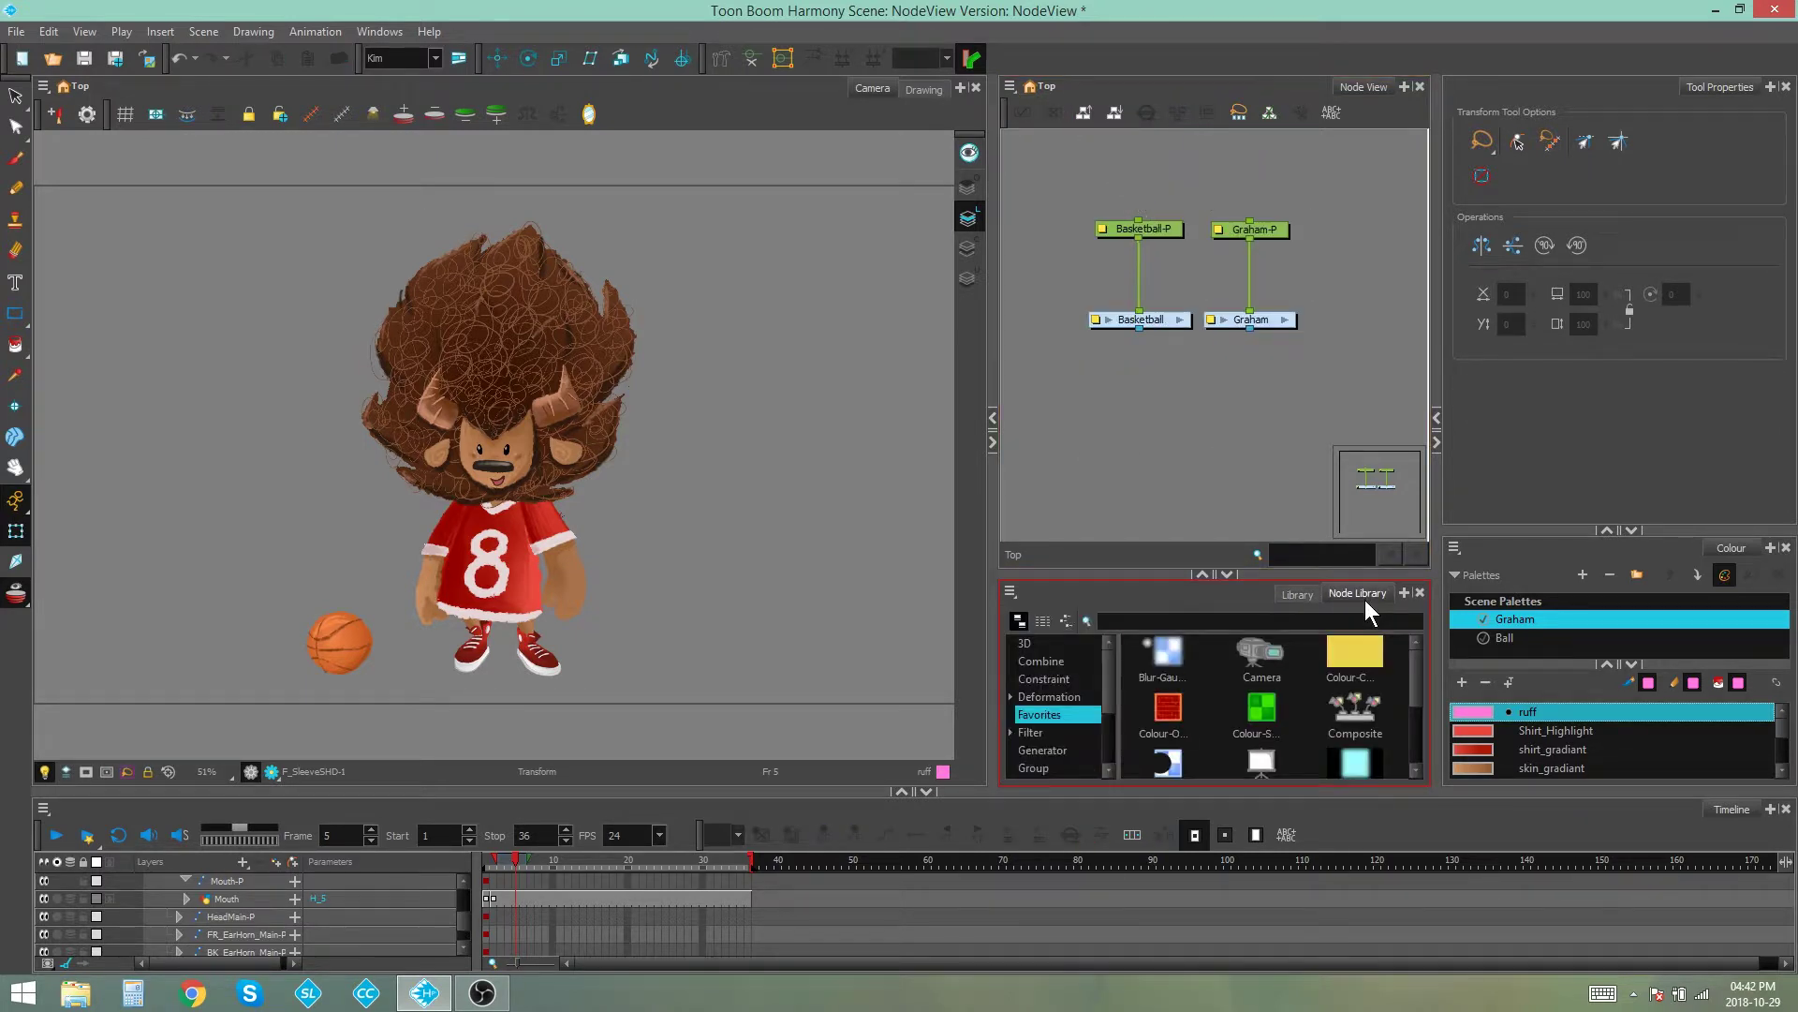
pyautogui.click(1042, 661)
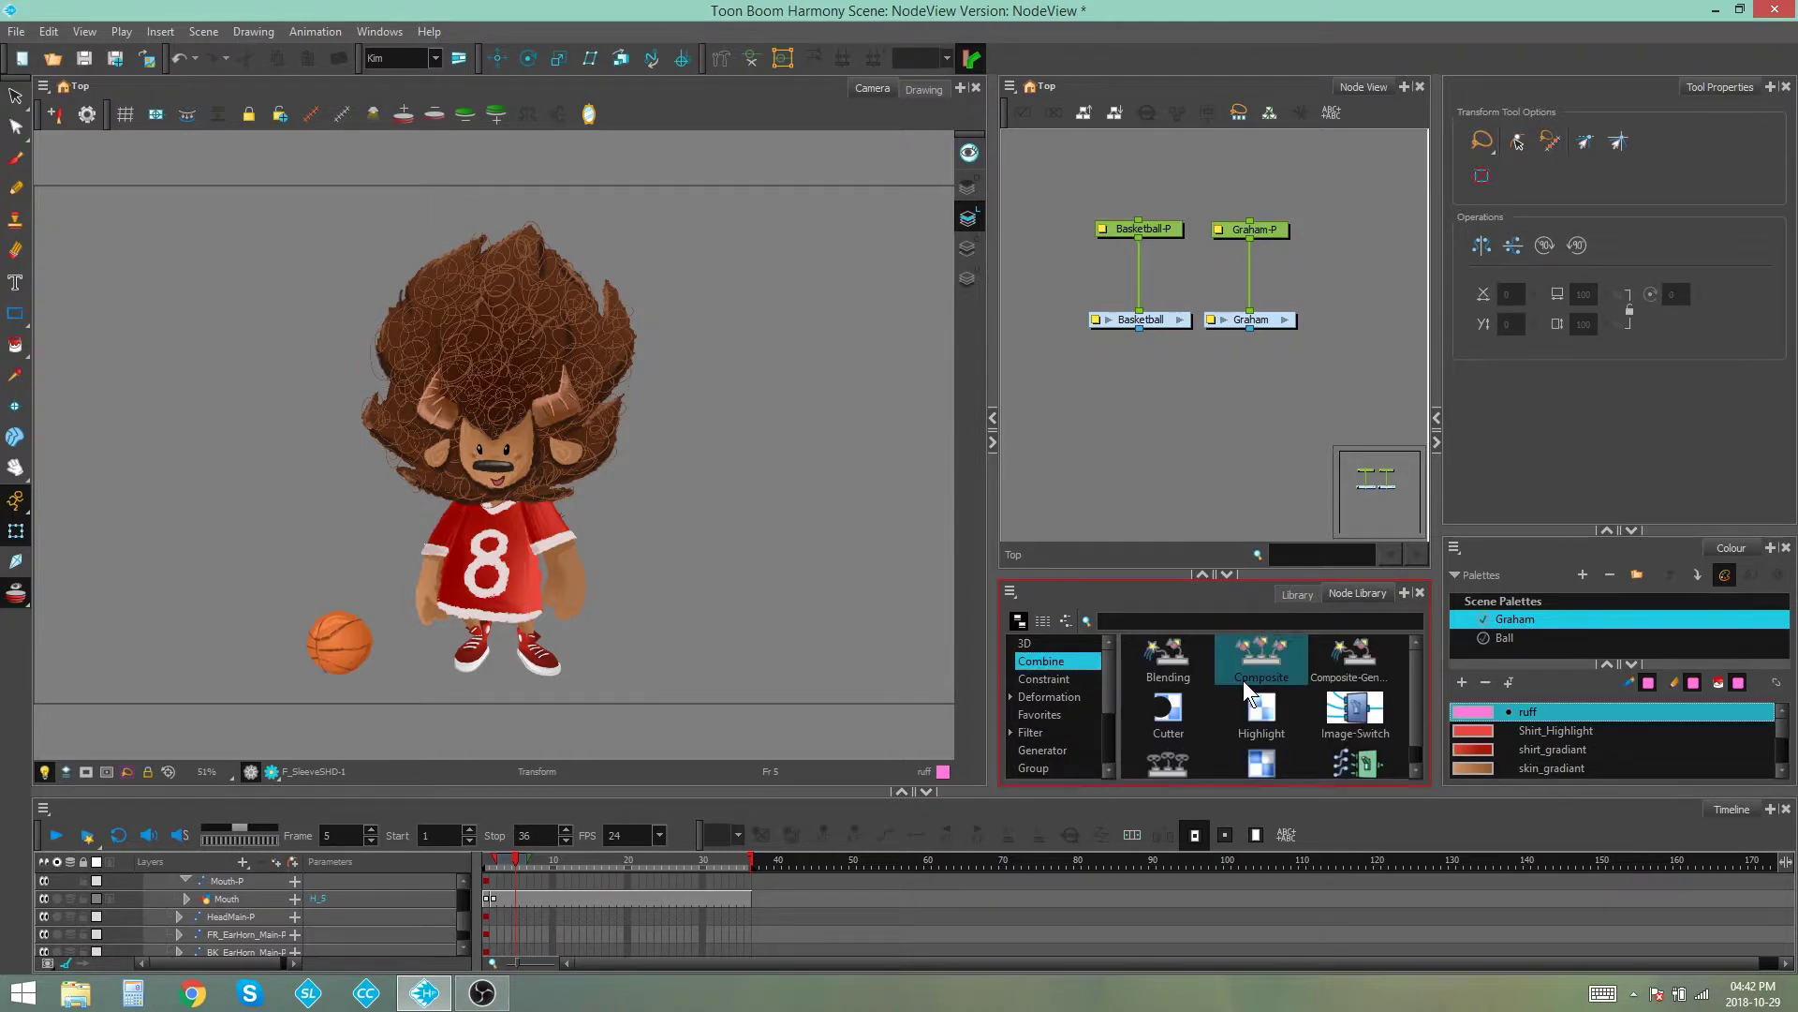
pyautogui.moveTo(1244, 680); pyautogui.dragTo(1212, 412)
# Insert a Composite node, place it below the two groups, and connect Basketball and Graham to it
pyautogui.hotkey('ctrl', 'h')
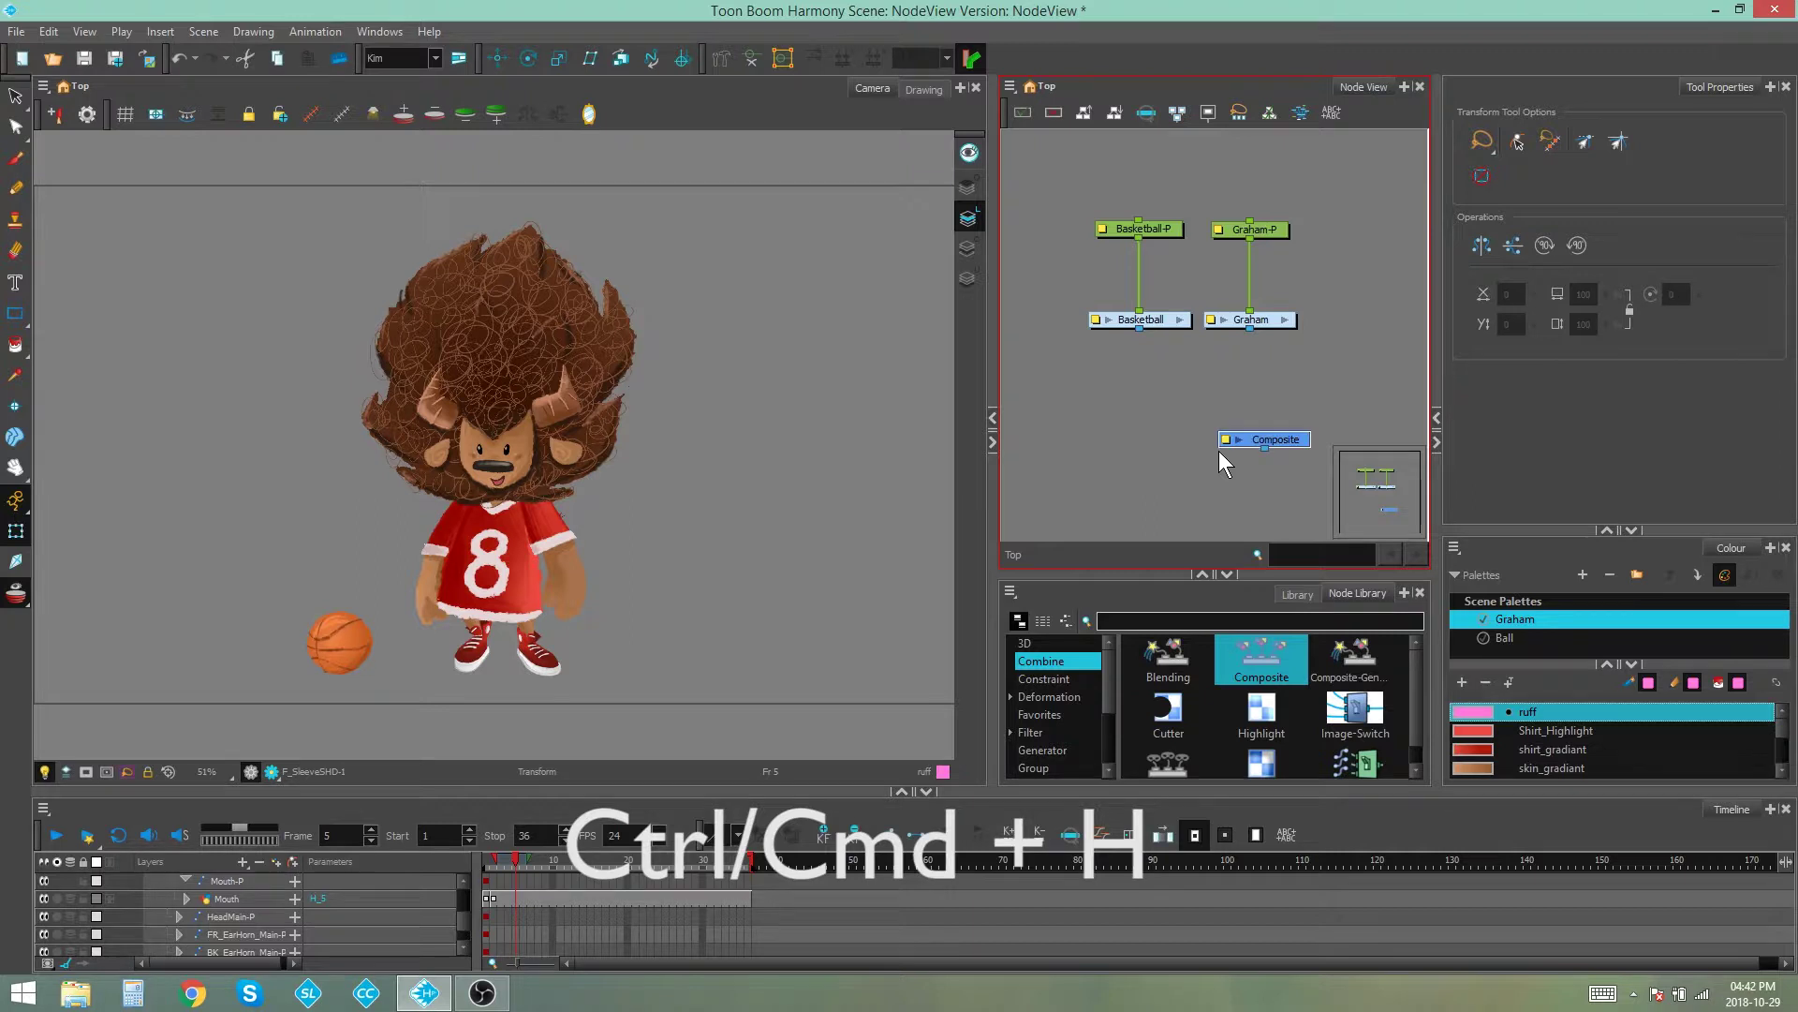
pyautogui.moveTo(1263, 440); pyautogui.dragTo(1198, 420)
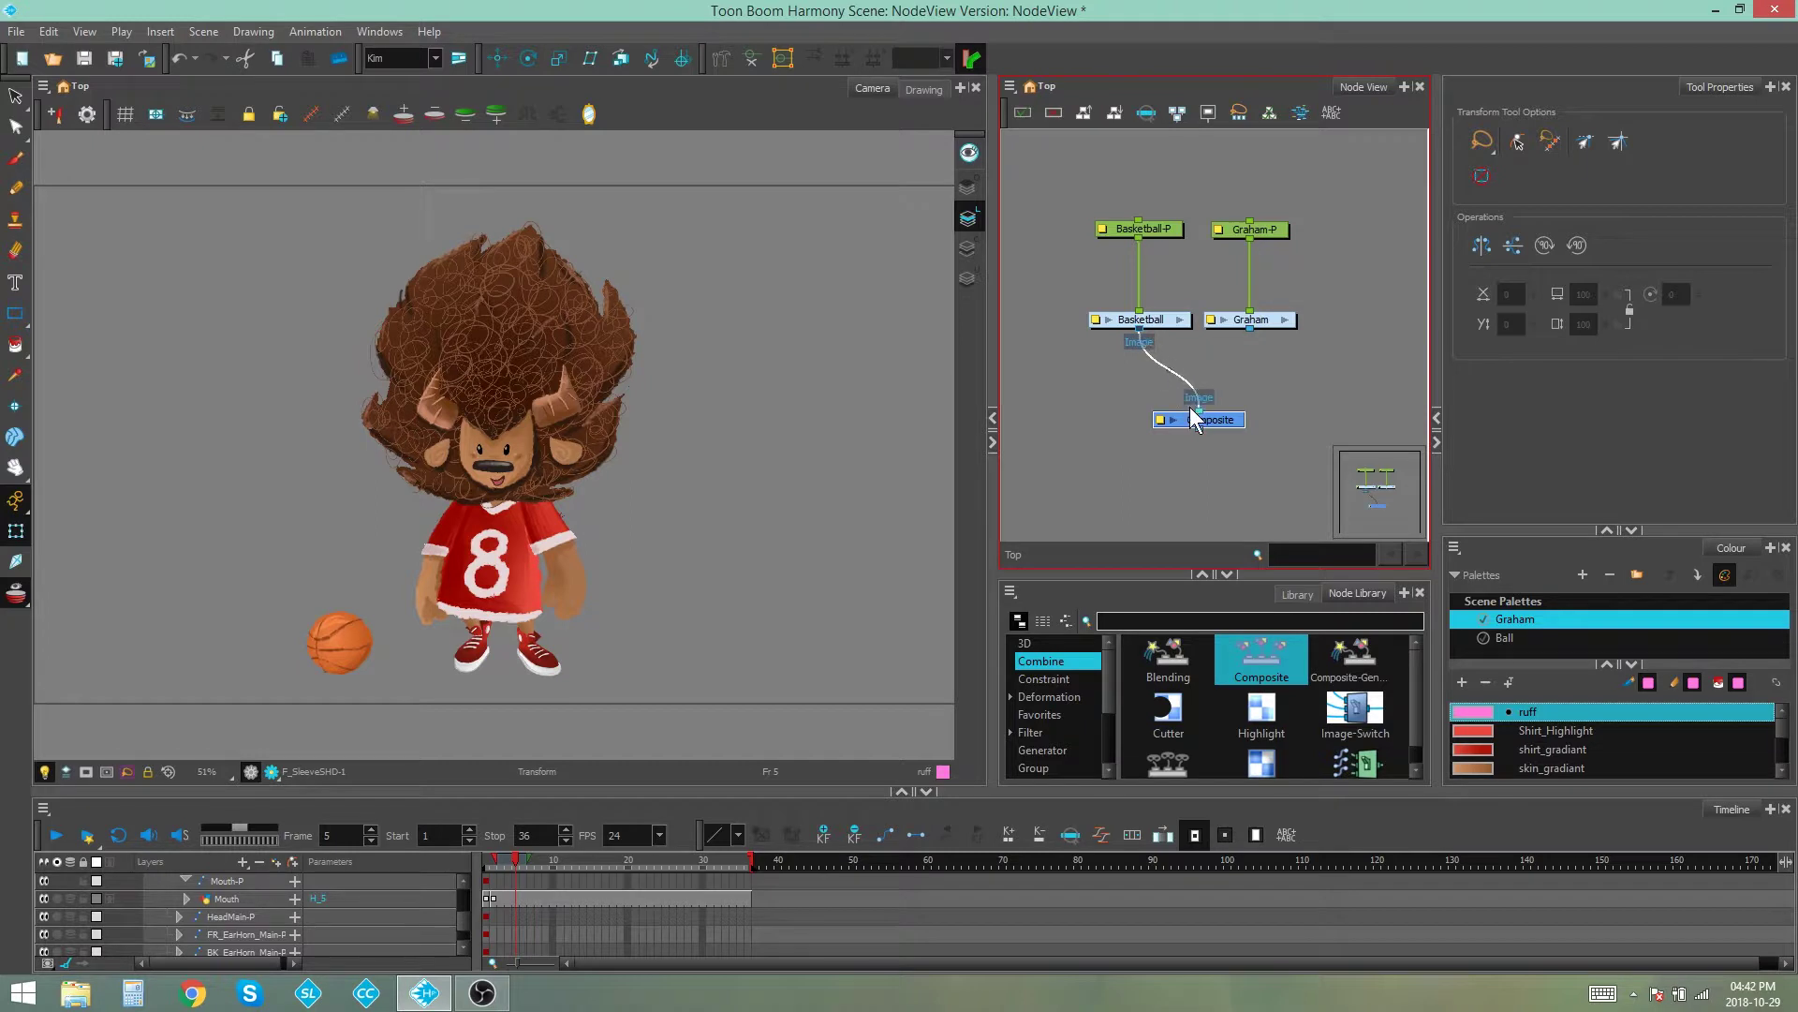
pyautogui.moveTo(1192, 409); pyautogui.dragTo(1215, 411)
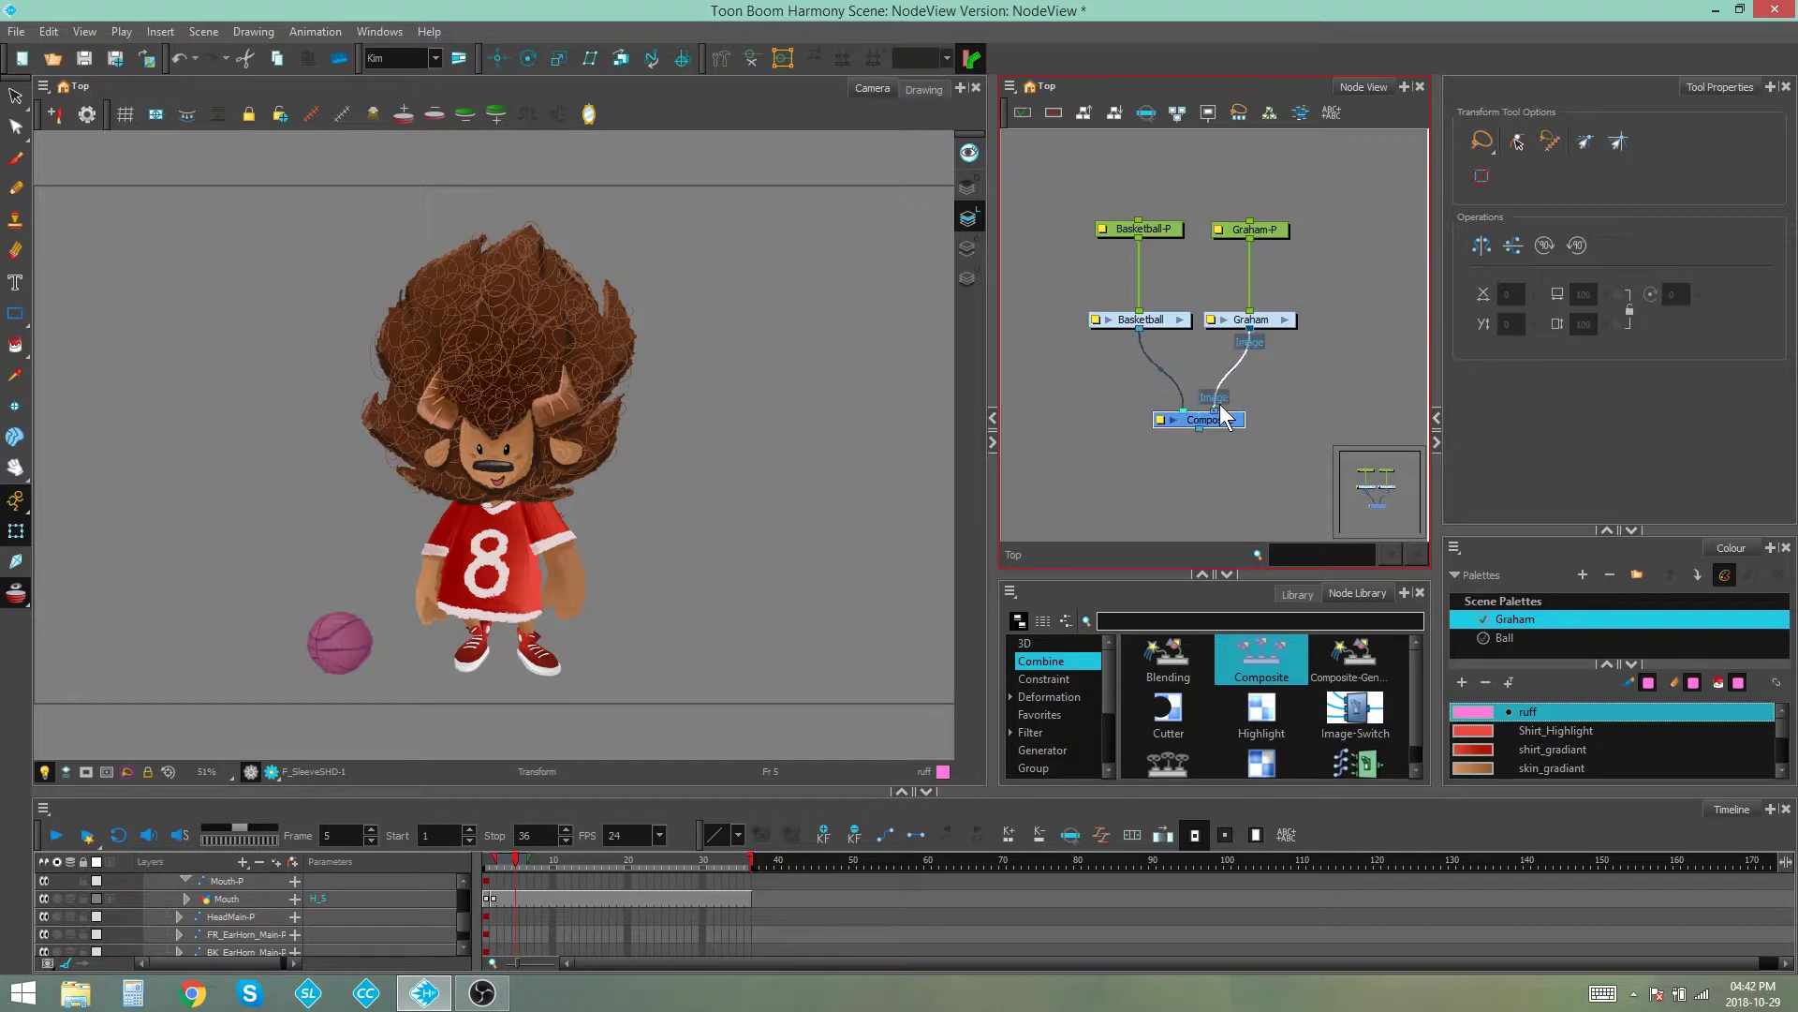
# Disconnect Basketball and Graham from the Composite node and delete the node
pyautogui.click(1183, 410)
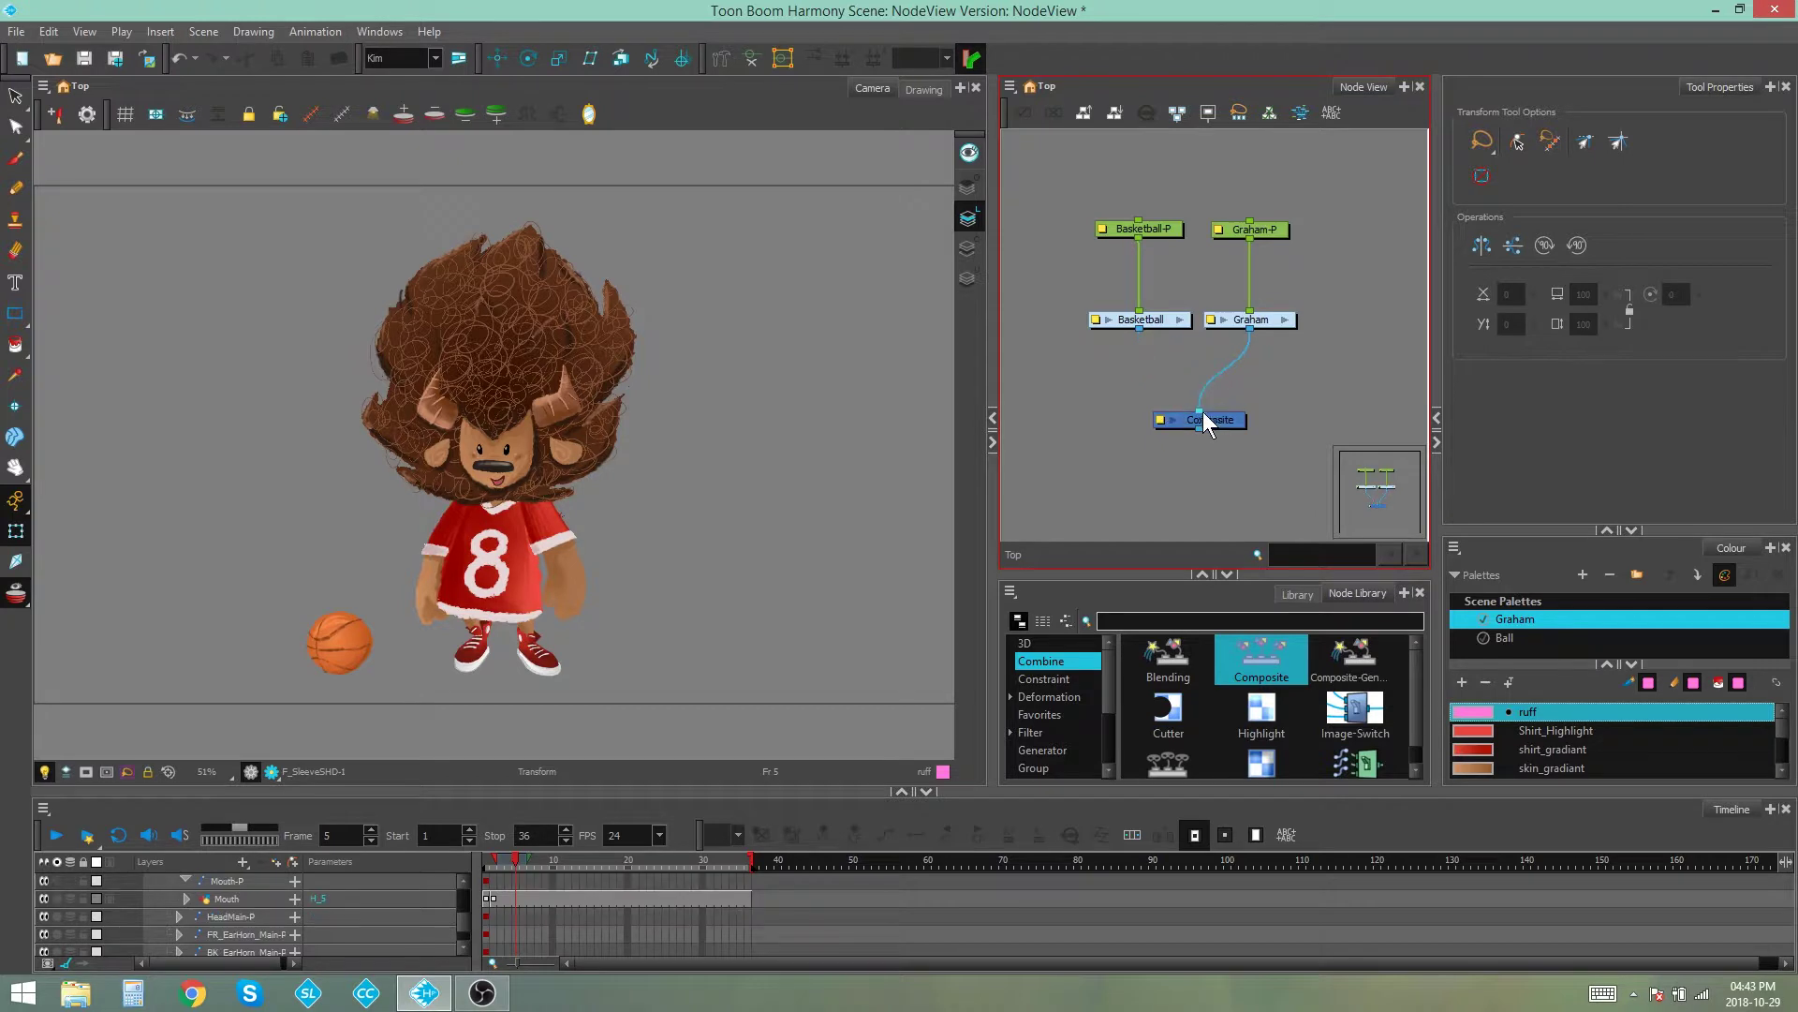
pyautogui.click(1212, 418)
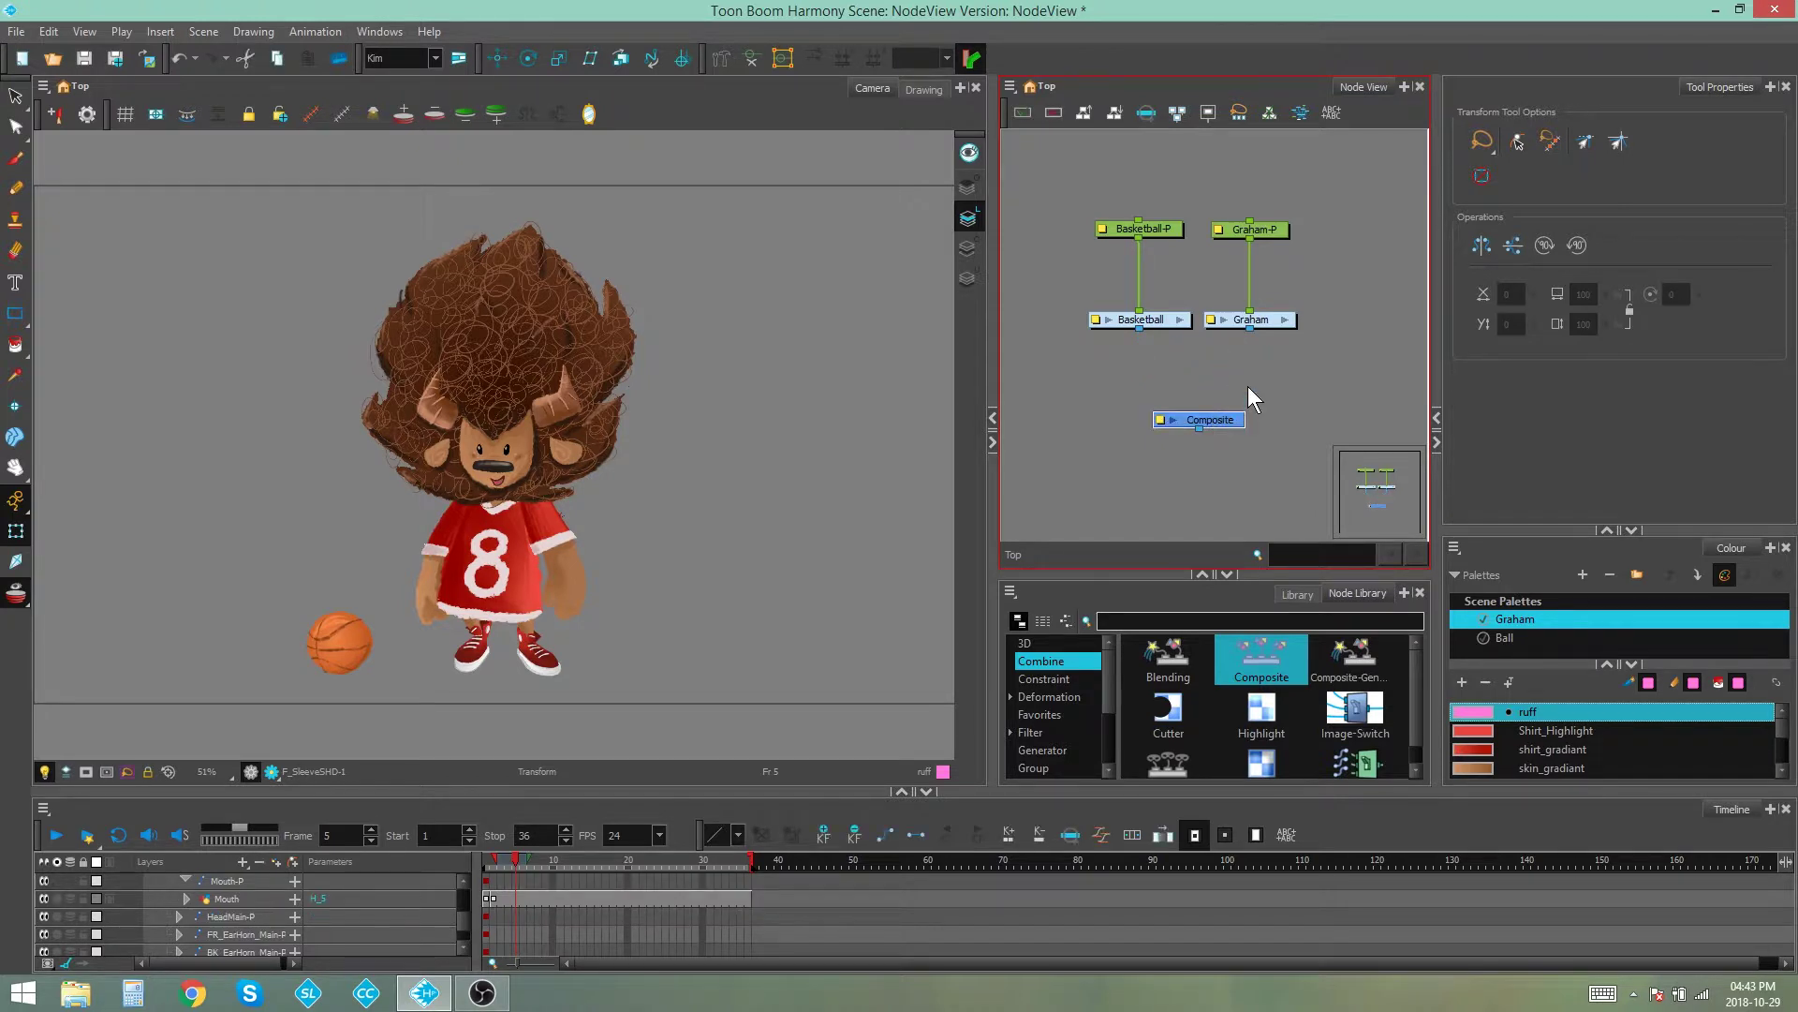
pyautogui.press('Delete')
# Insert a Composite node connected to the selected Basketball and Graham groups twice, deleting it each time
pyautogui.moveTo(1070, 290); pyautogui.dragTo(1317, 402)
pyautogui.rightClick(1272, 320)
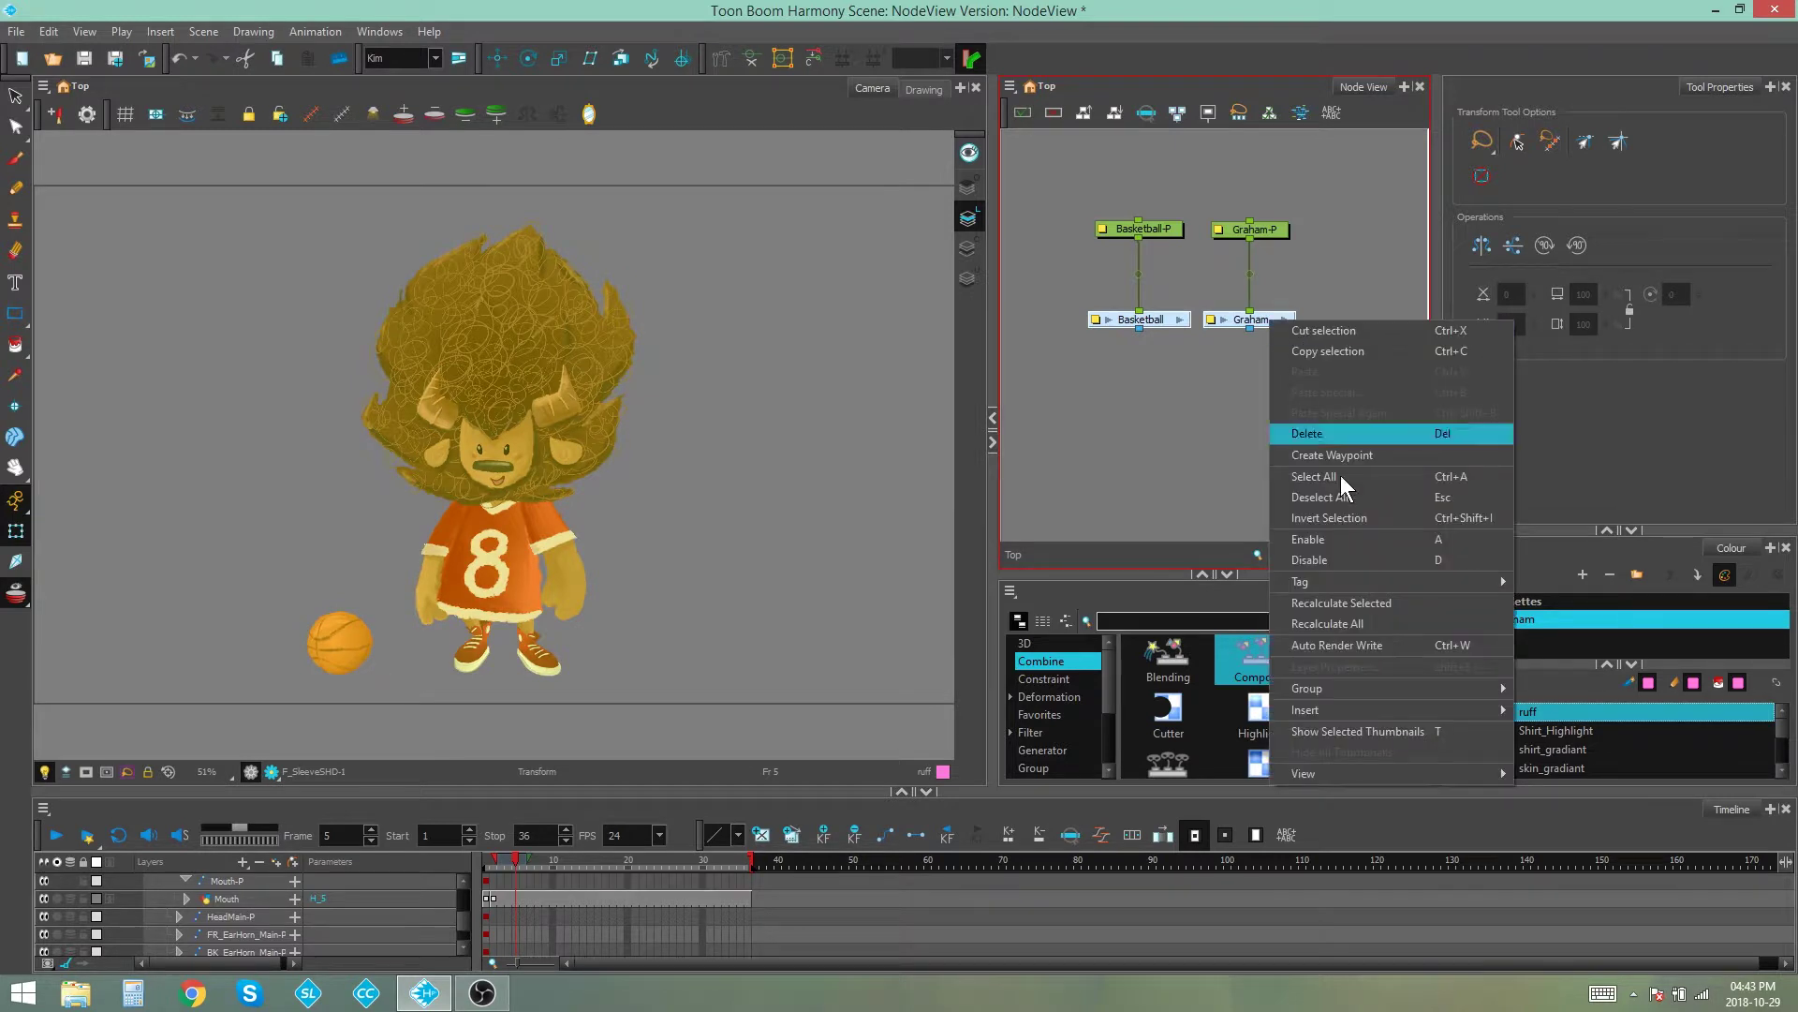
pyautogui.moveTo(1353, 710)
pyautogui.moveTo(1577, 728)
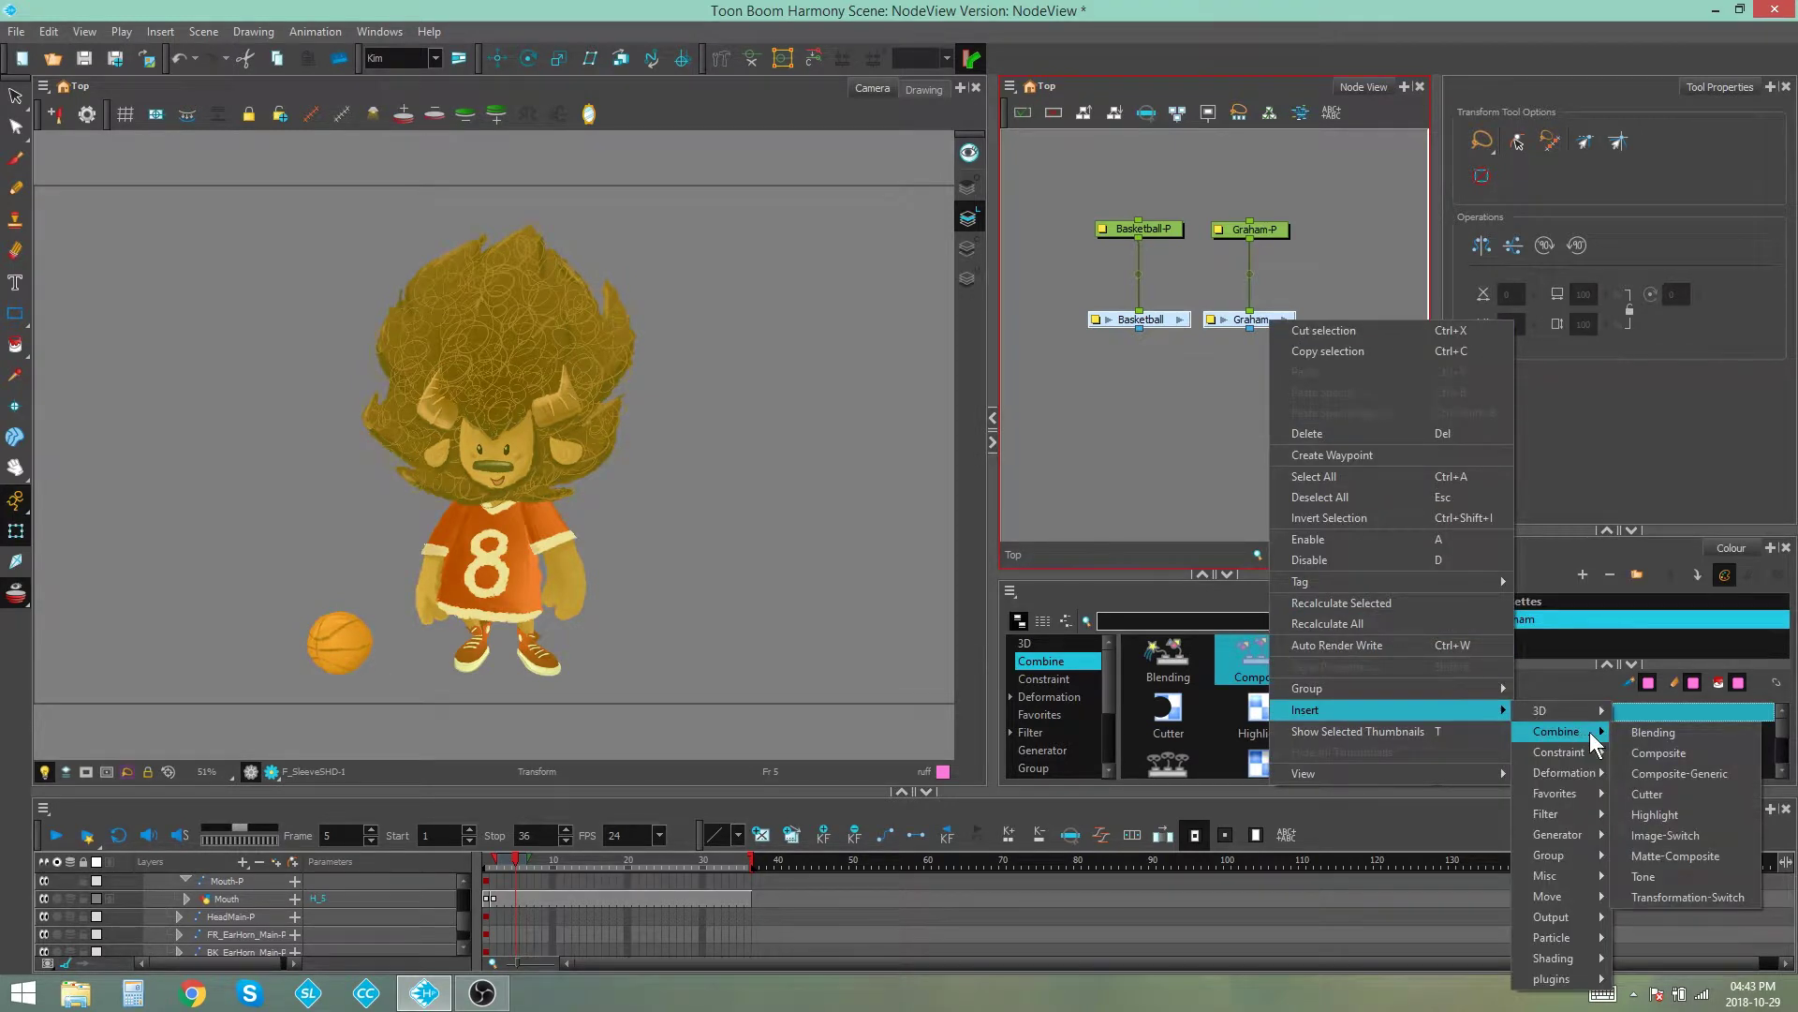
pyautogui.click(1672, 750)
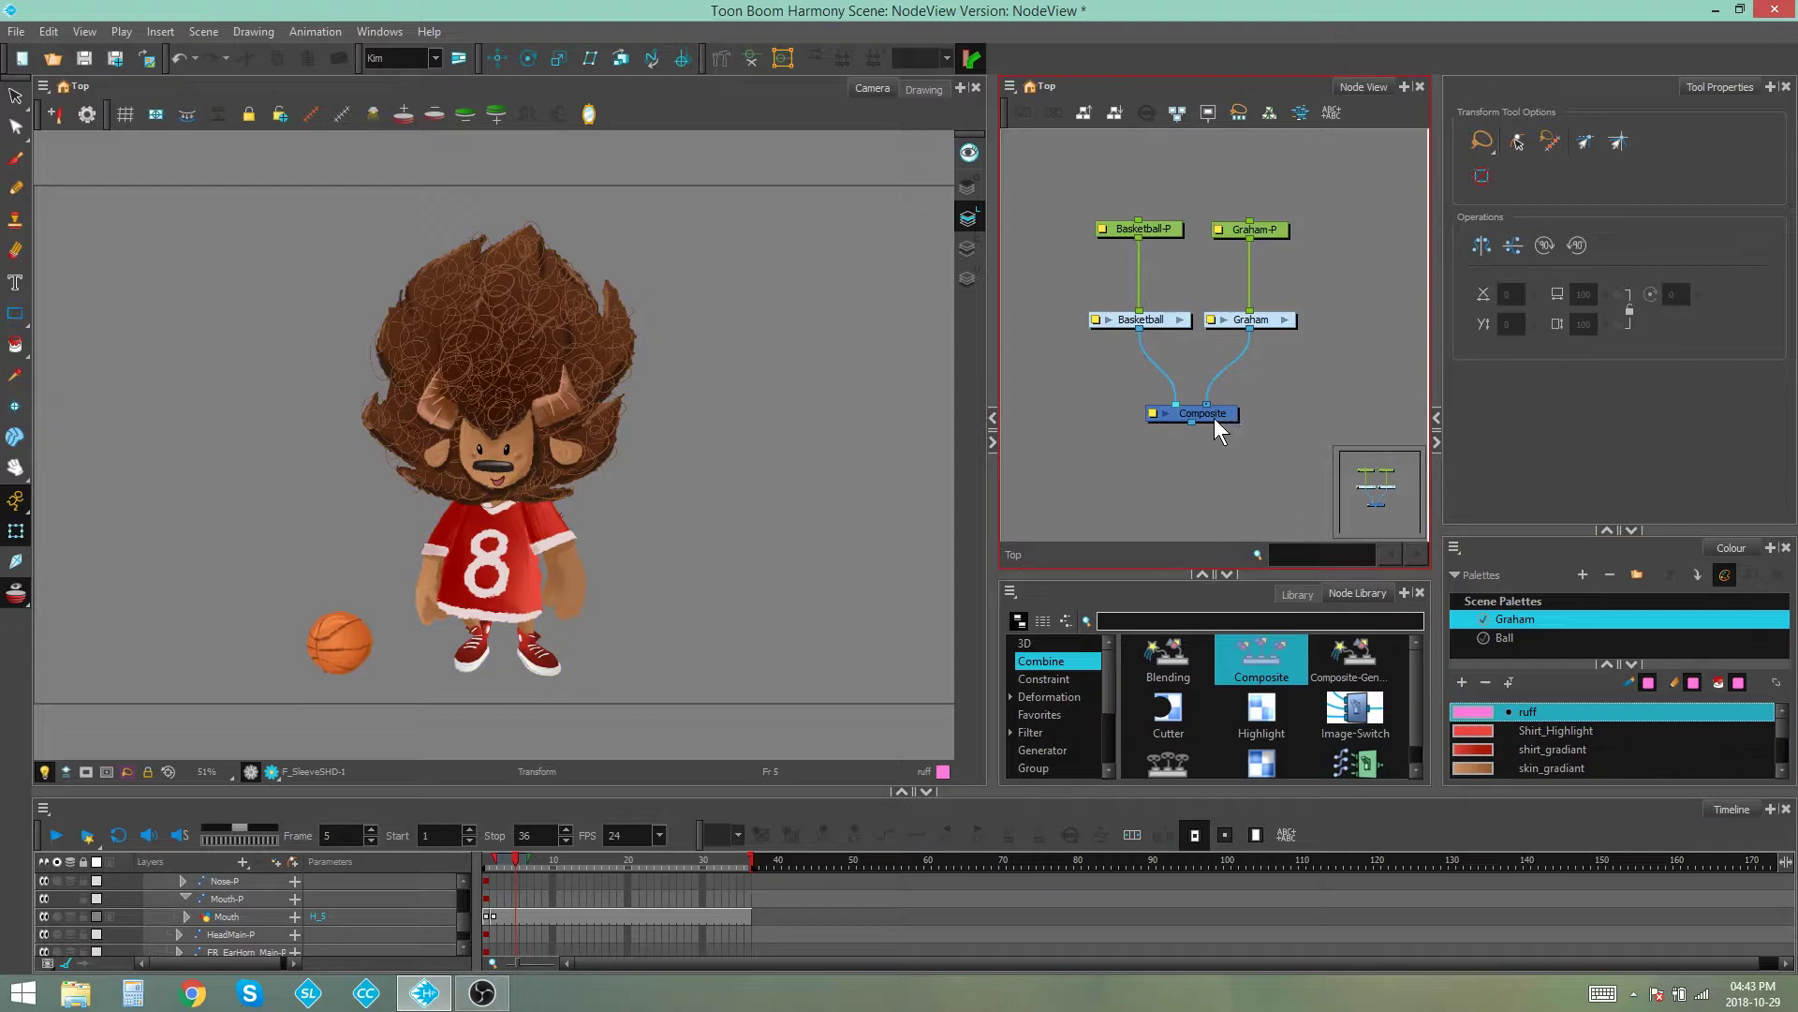
pyautogui.moveTo(1214, 418)
pyautogui.mouseDown()
pyautogui.moveTo(1222, 471)
pyautogui.moveTo(1216, 386)
pyautogui.moveTo(1228, 418)
pyautogui.mouseUp()
pyautogui.press('Delete')
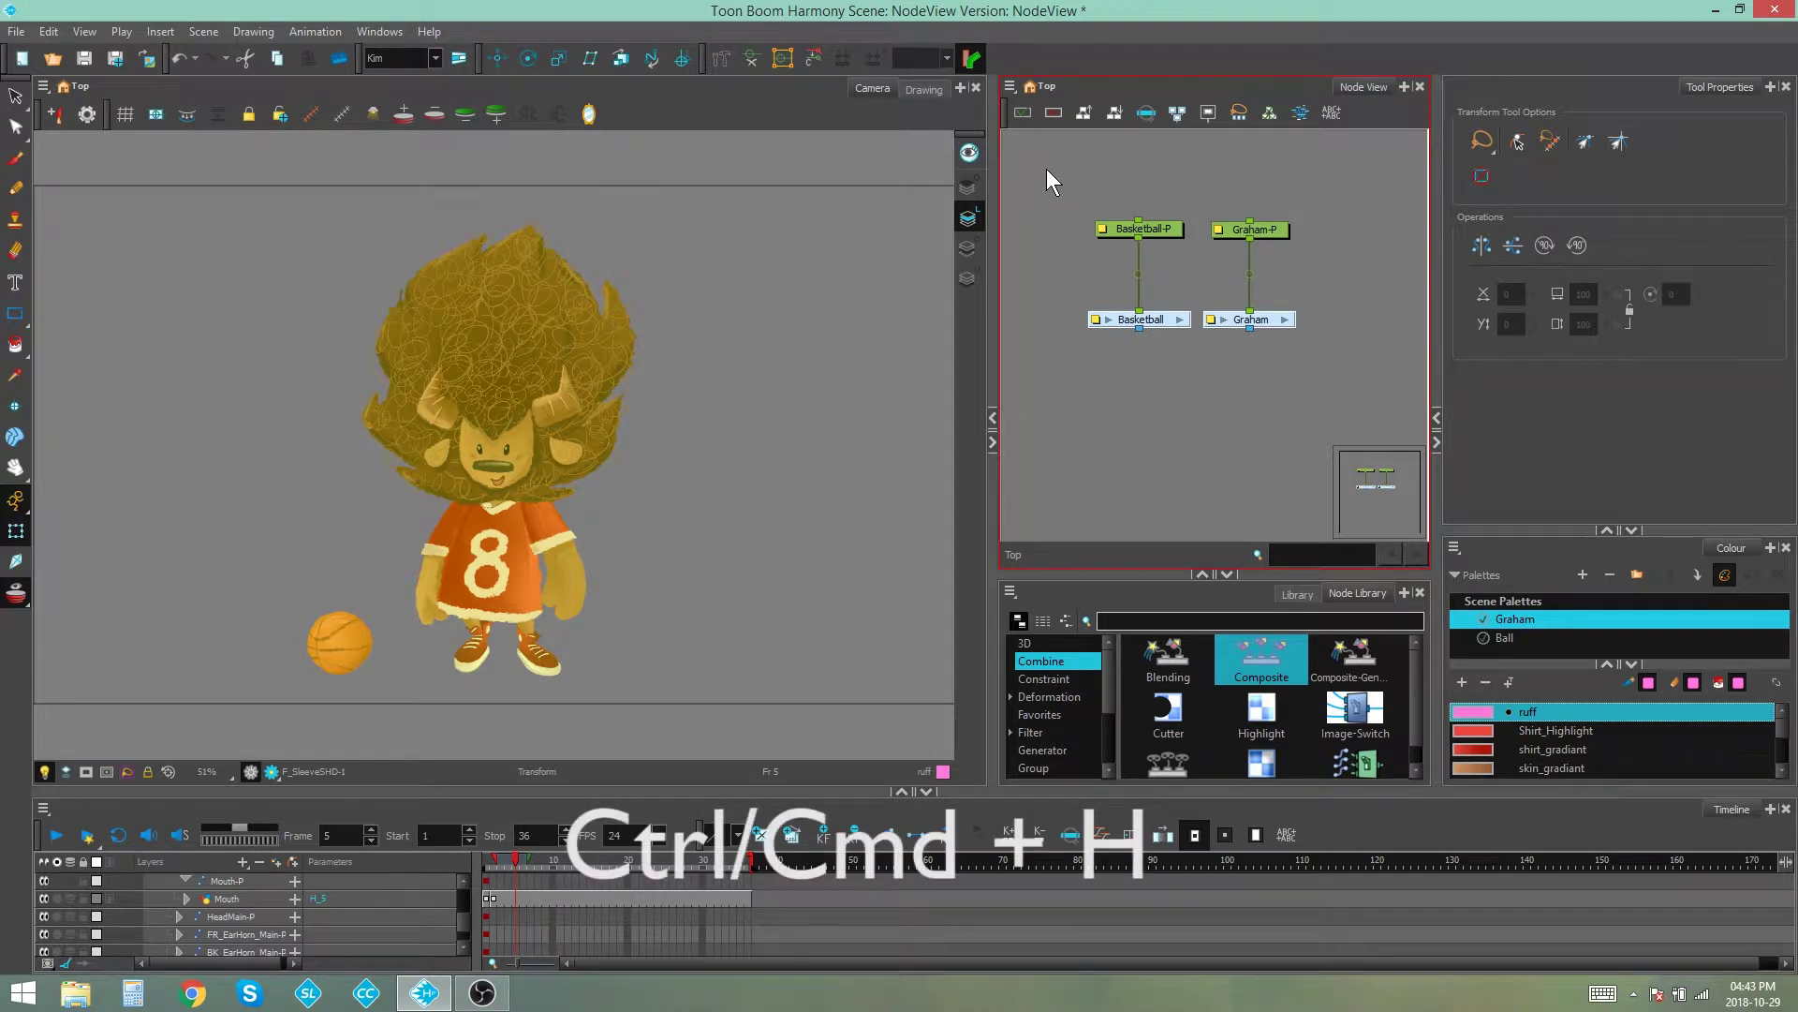
pyautogui.hotkey('ctrl', 'h')
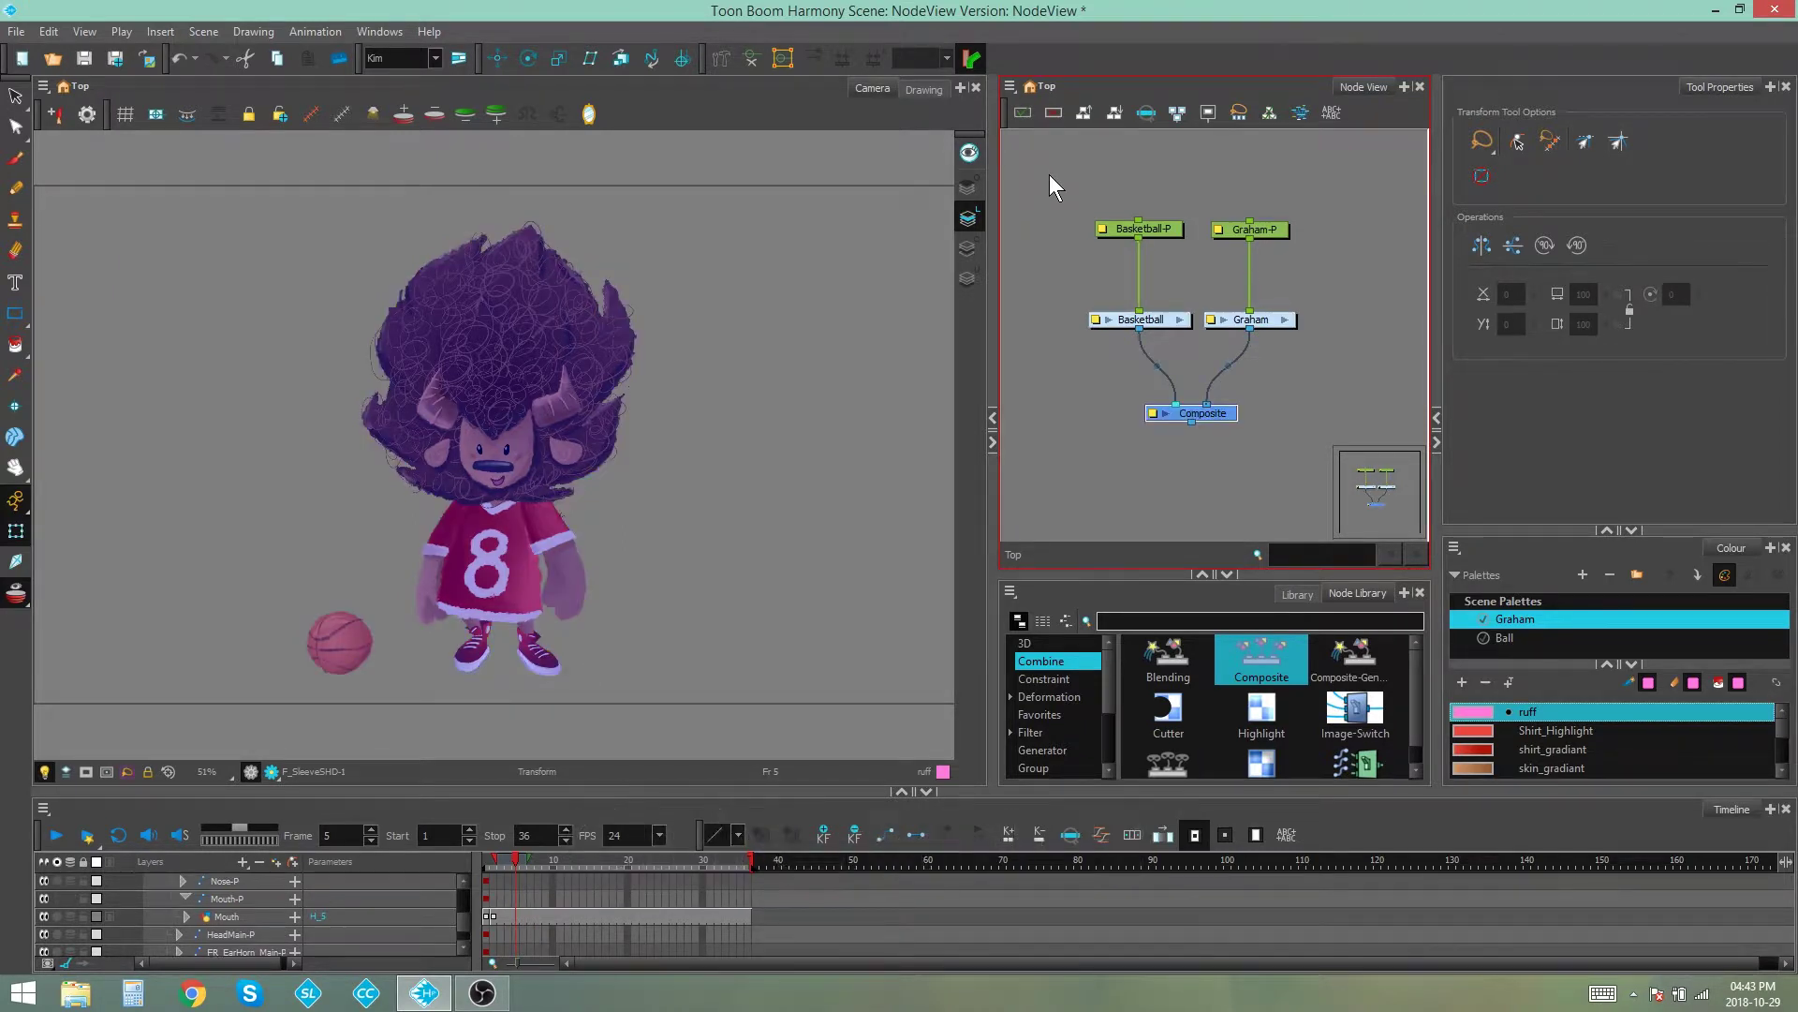
pyautogui.press('Delete')
# Select the Basketball and Graham groups and insert a Composite node connected to both
pyautogui.moveTo(1060, 271); pyautogui.dragTo(1311, 360)
pyautogui.click(1011, 87)
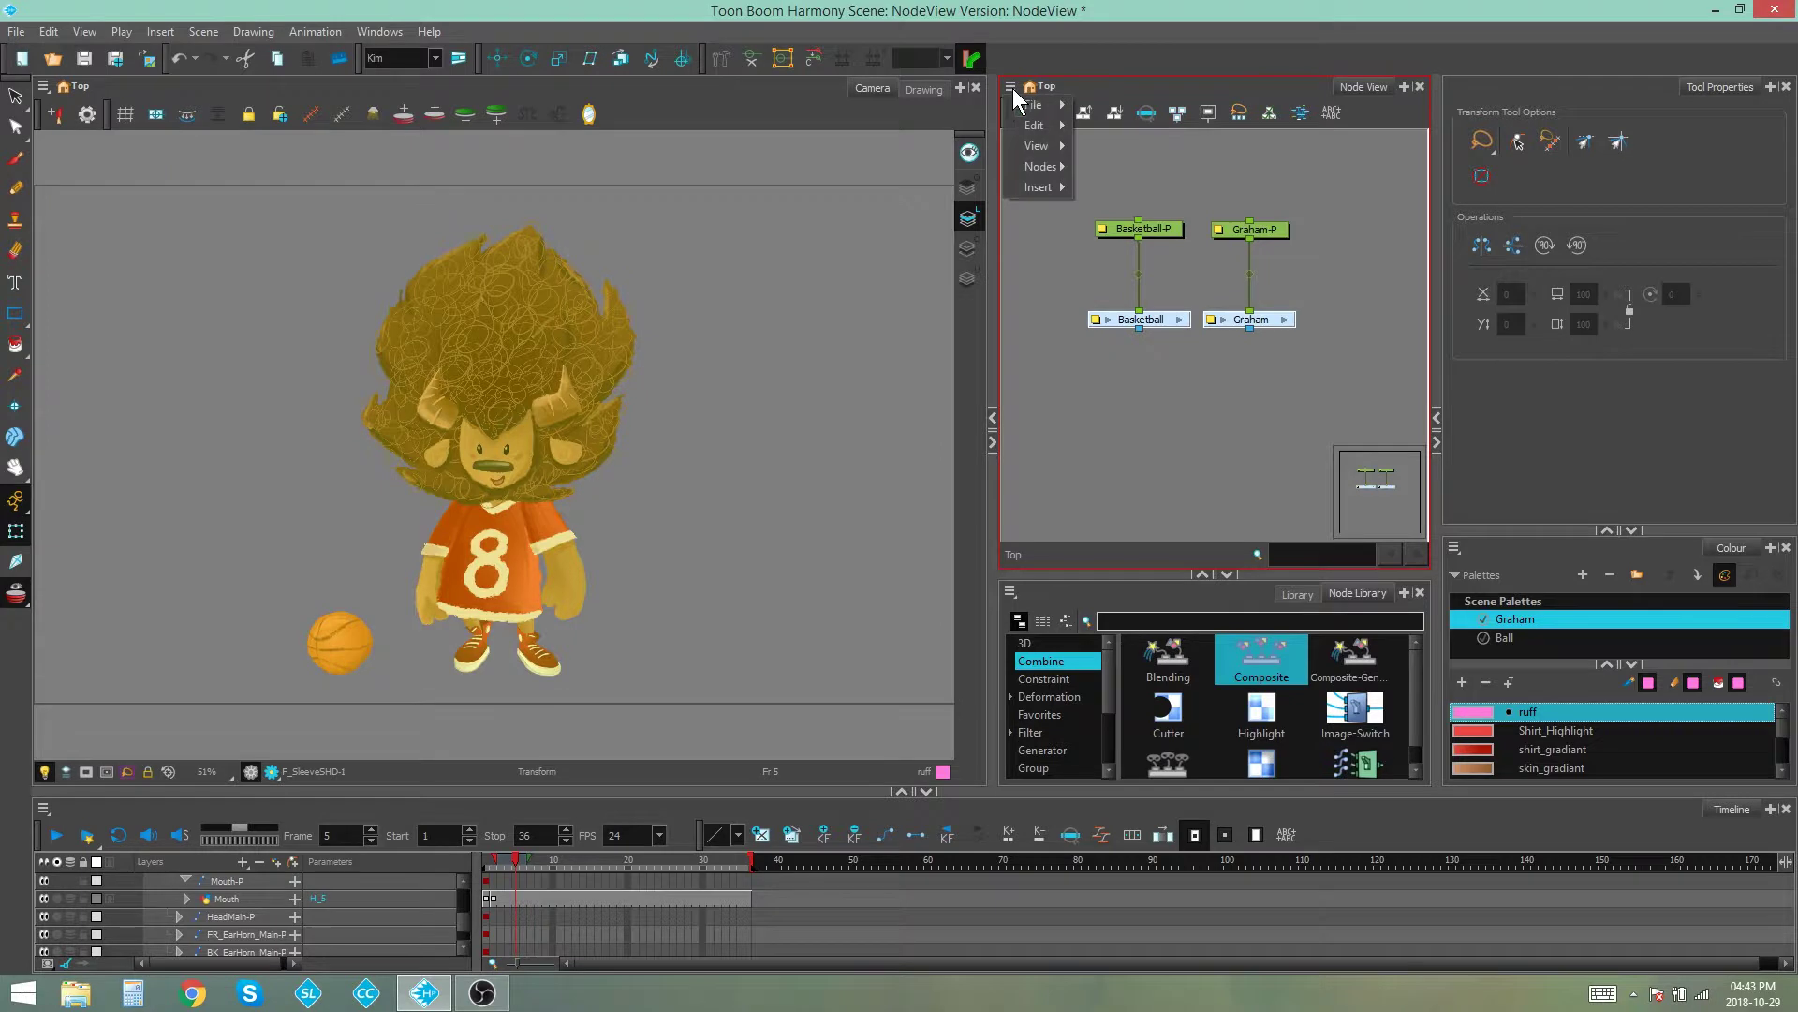
pyautogui.moveTo(1051, 188)
pyautogui.click(1139, 188)
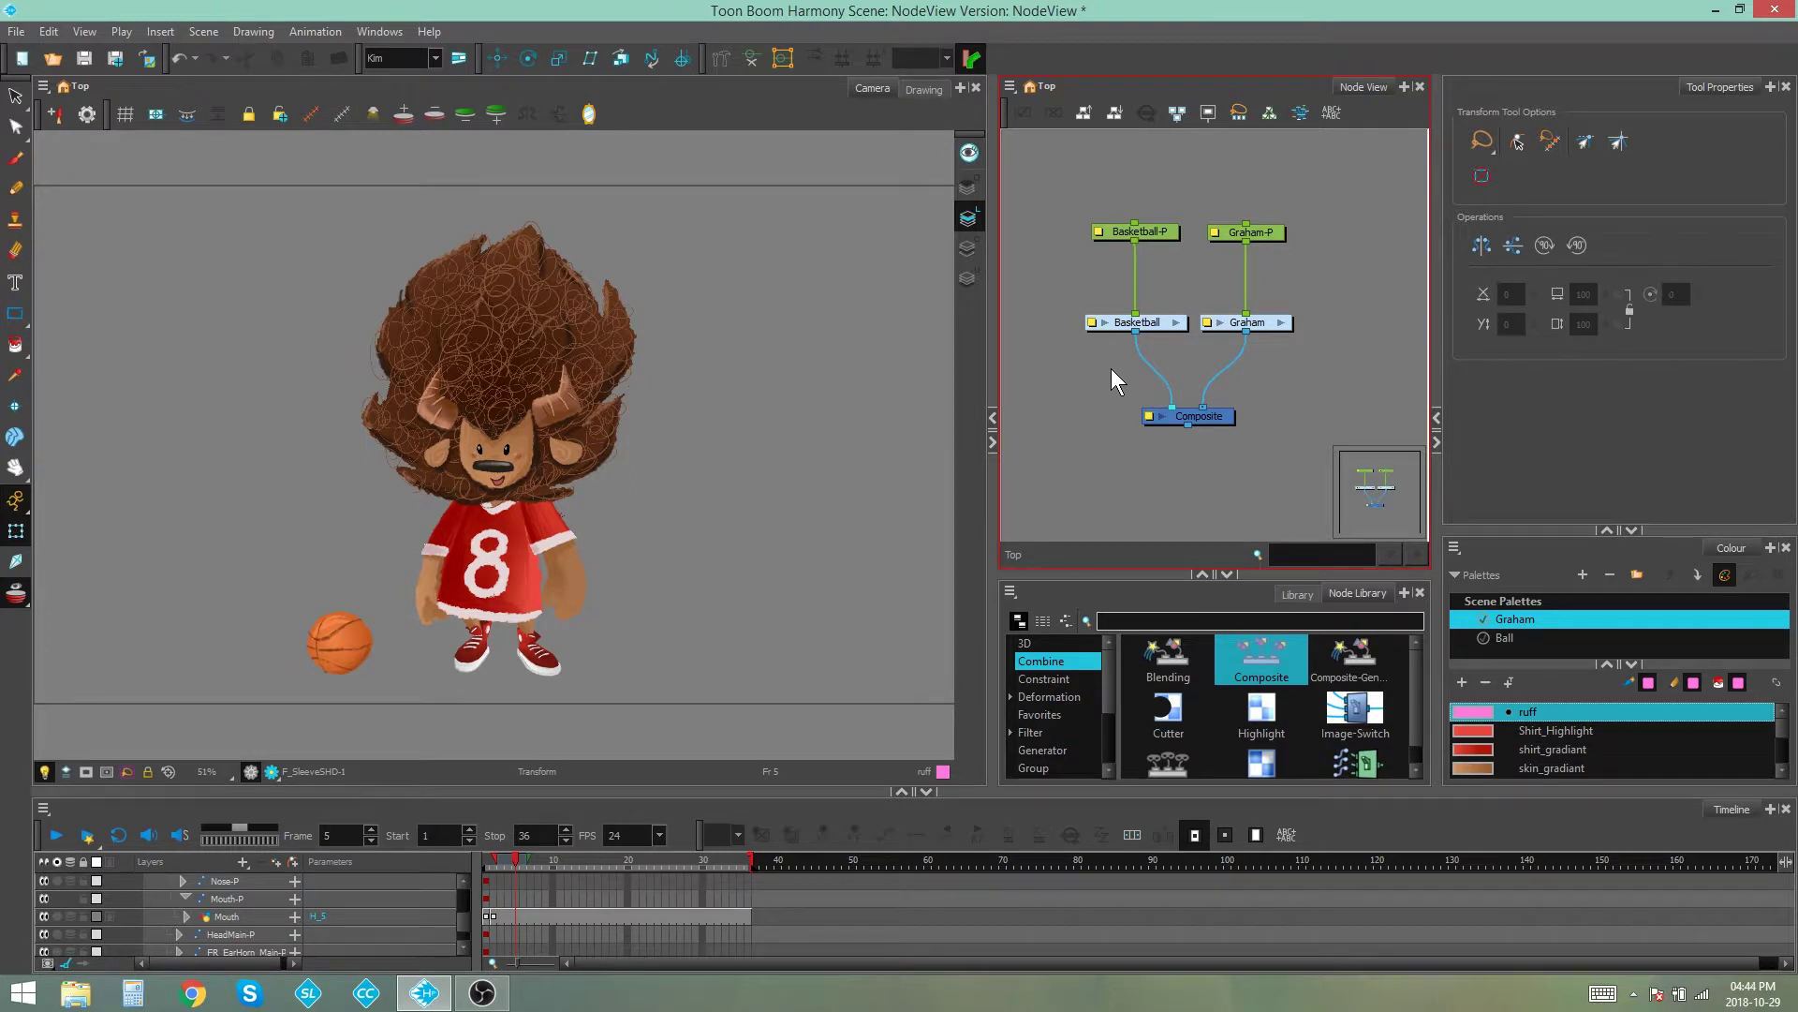
# Move the Basketball group node slightly, undo the move, and nudge the node in small increments and back
pyautogui.moveTo(1166, 321)
pyautogui.mouseDown()
pyautogui.moveTo(1085, 262)
pyautogui.moveTo(1173, 333)
pyautogui.mouseUp()
pyautogui.hotkey('ctrl', 'z')
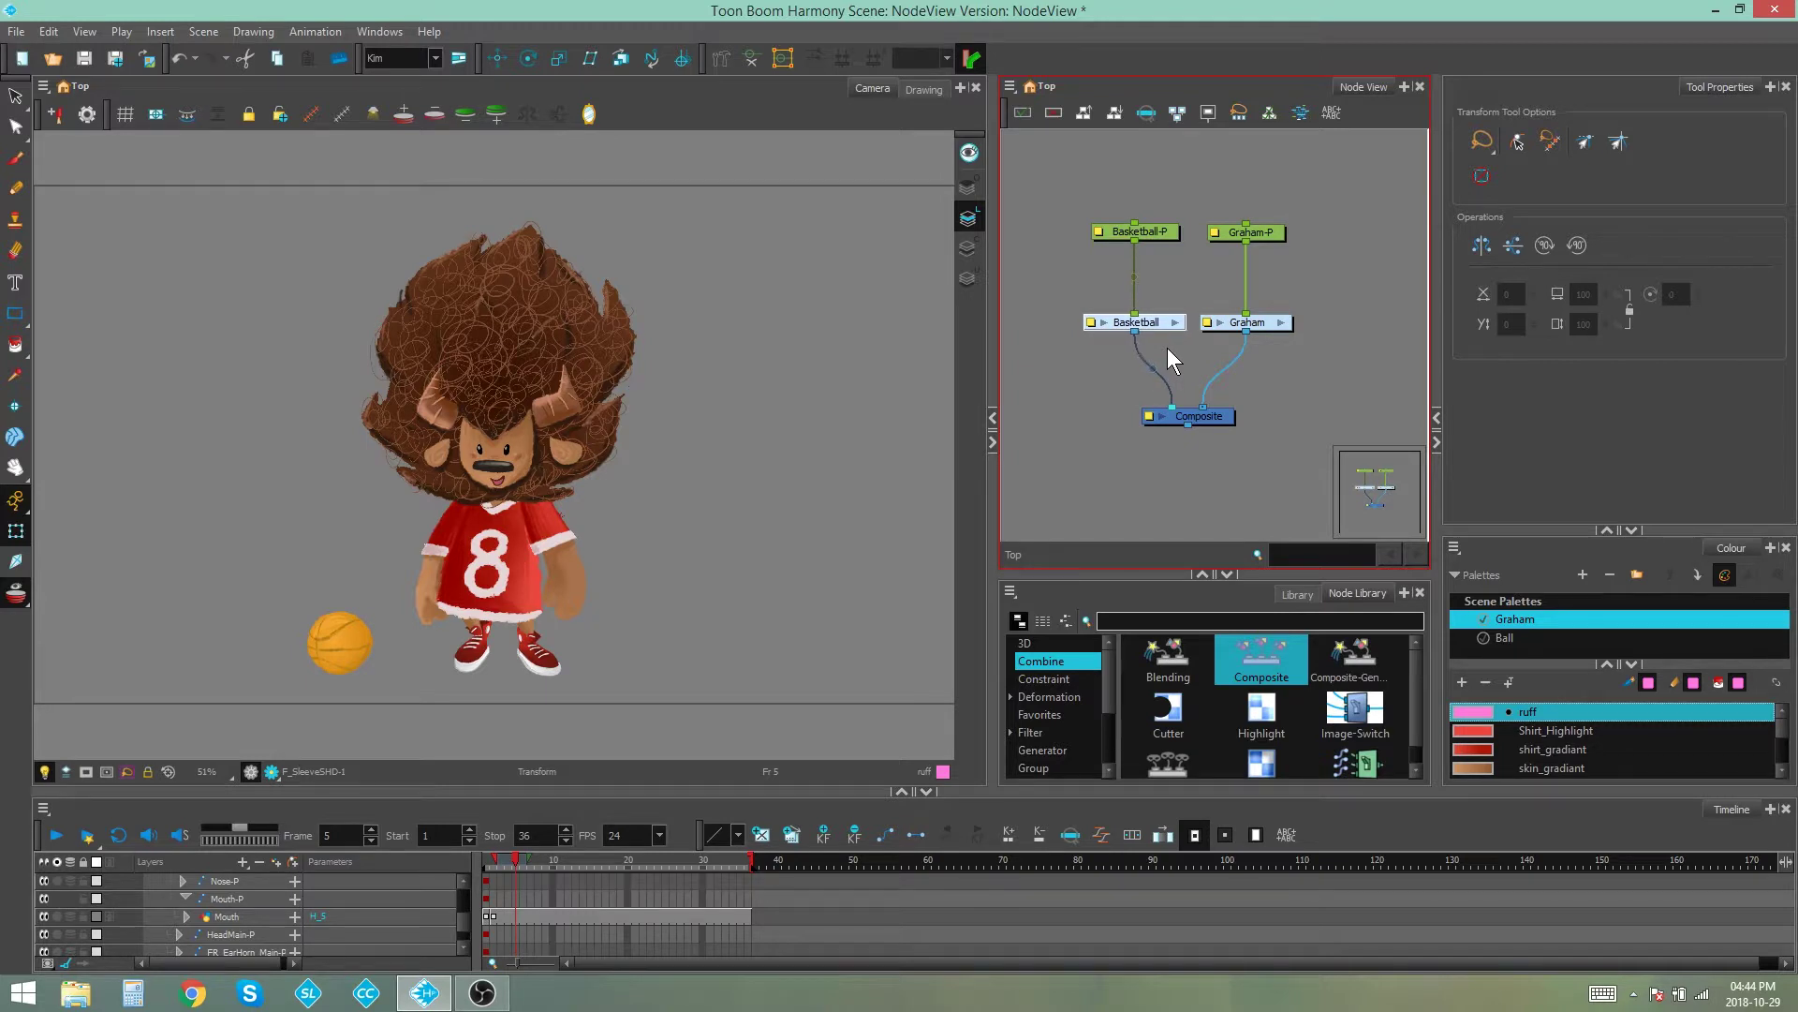
pyautogui.press('Right')
pyautogui.press('Up')
pyautogui.press('Up')
pyautogui.press('Down')
pyautogui.press('Down')
pyautogui.press('Down')
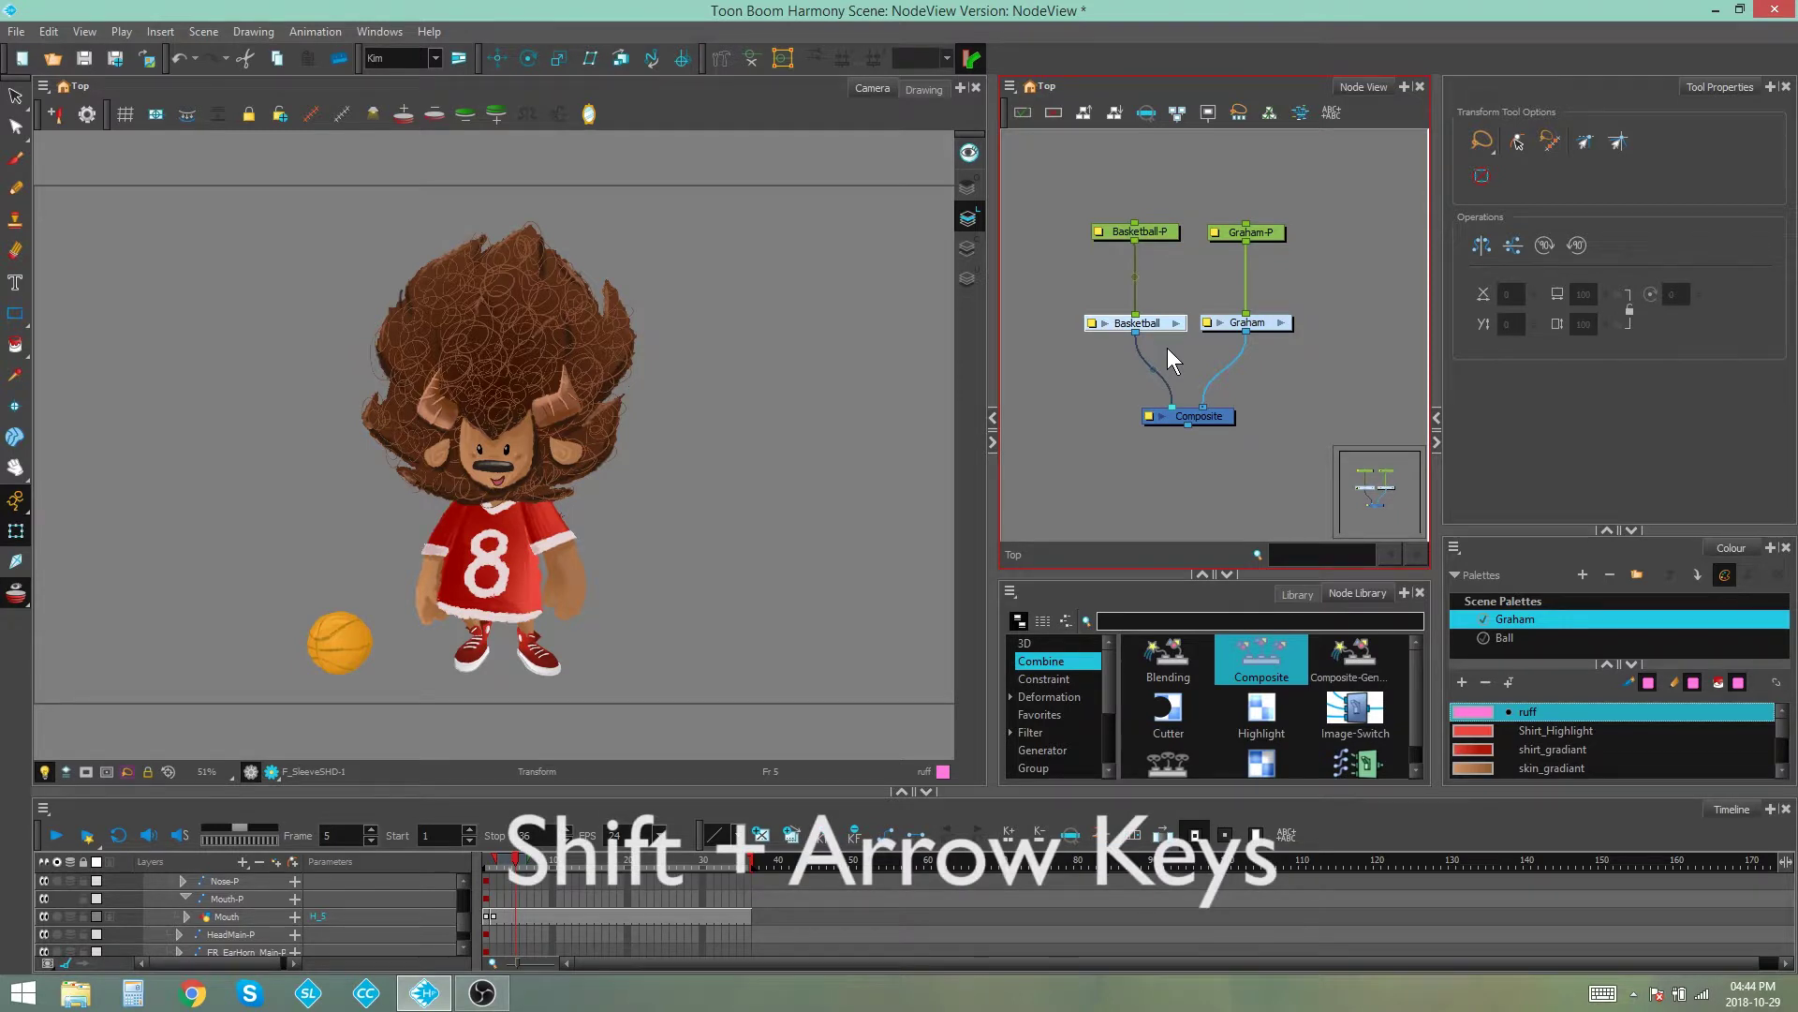
# Nudge the Basketball group node in larger increments sideways and vertically, return it to its place, and deselect it
pyautogui.hotkey('shift', 'Left')
pyautogui.hotkey('shift', 'Right')
pyautogui.hotkey('shift', 'Up')
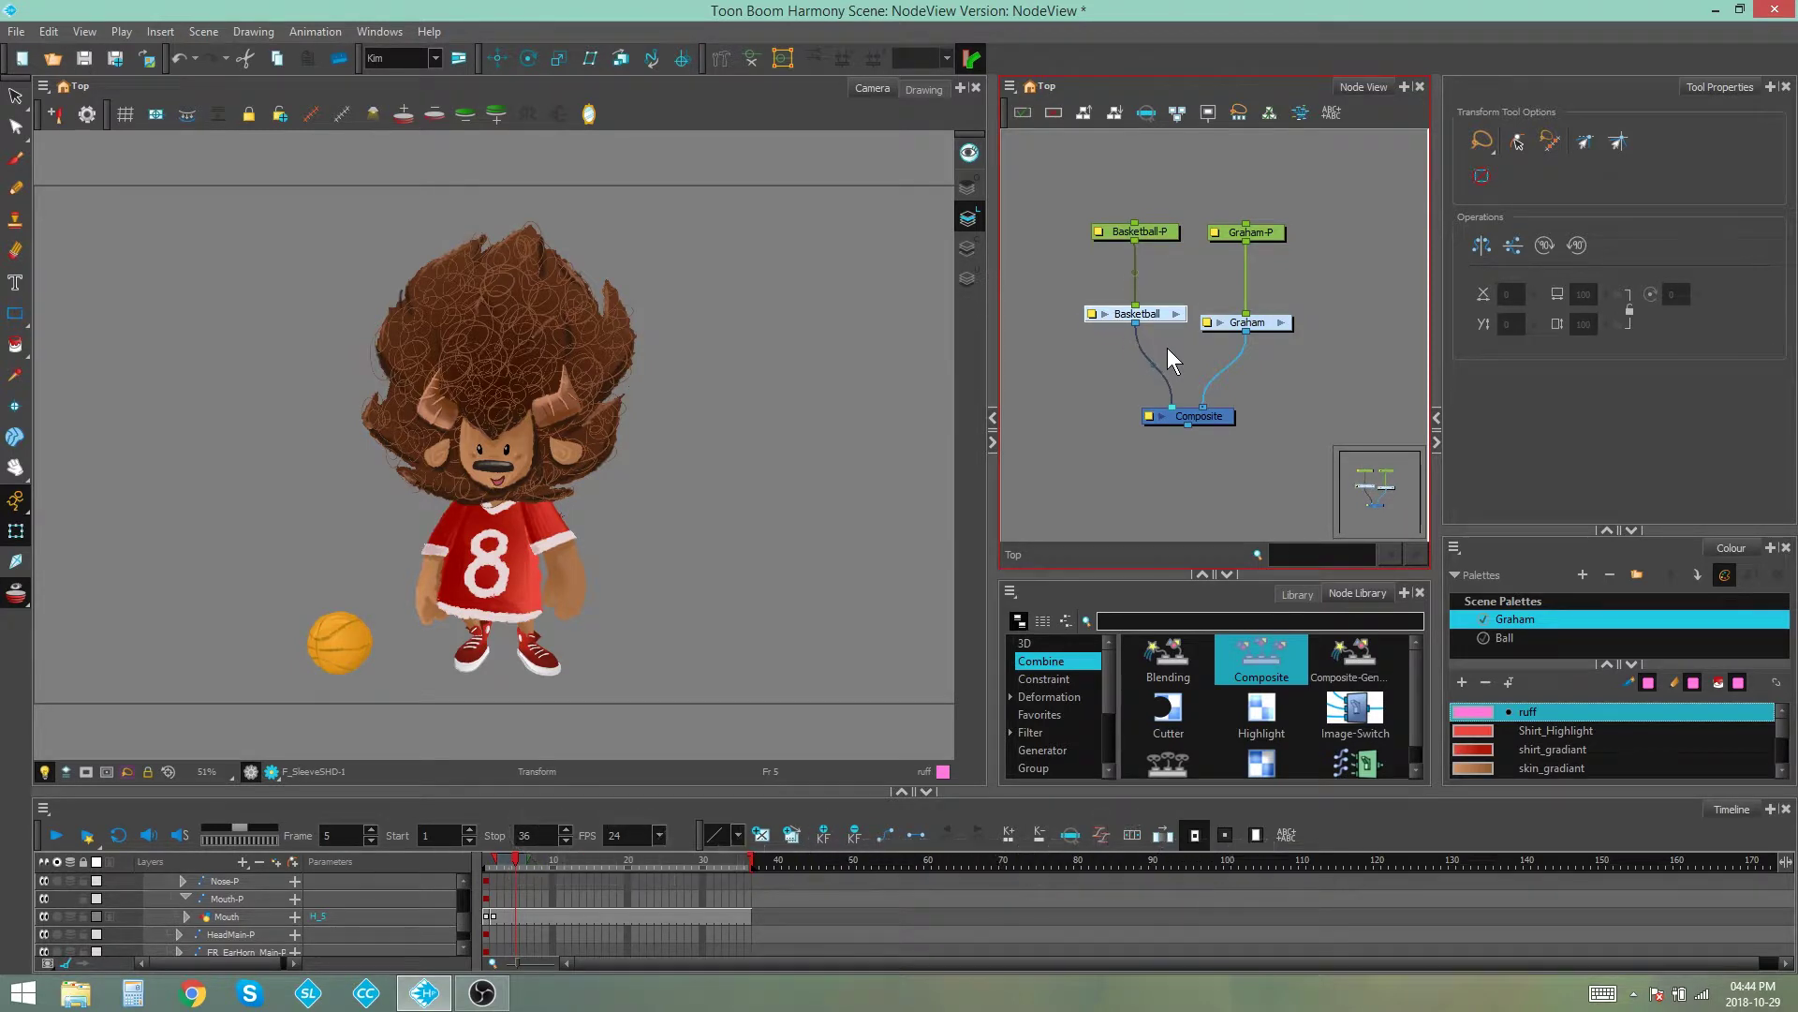
pyautogui.hotkey('shift', 'Down')
pyautogui.click(1168, 346)
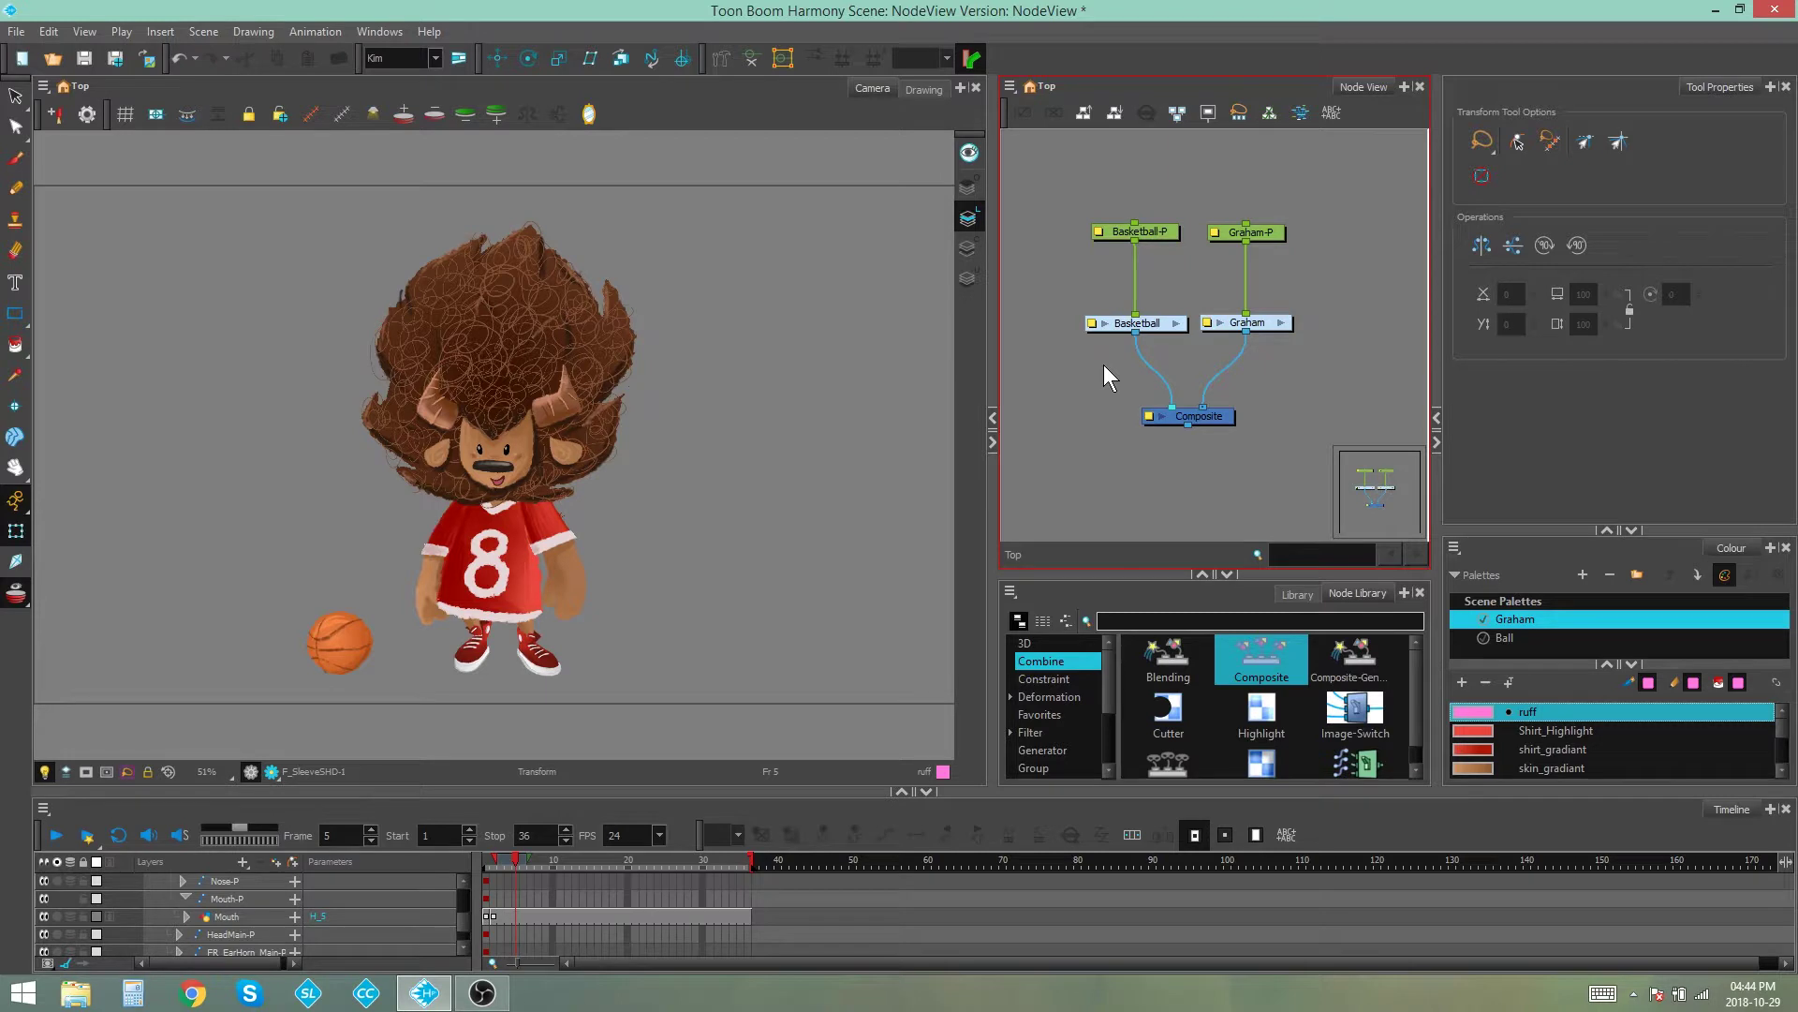
# Select the Basketball and Graham groups together with their Basketball-P and Graham-P pegs
pyautogui.moveTo(1061, 197); pyautogui.dragTo(1098, 225)
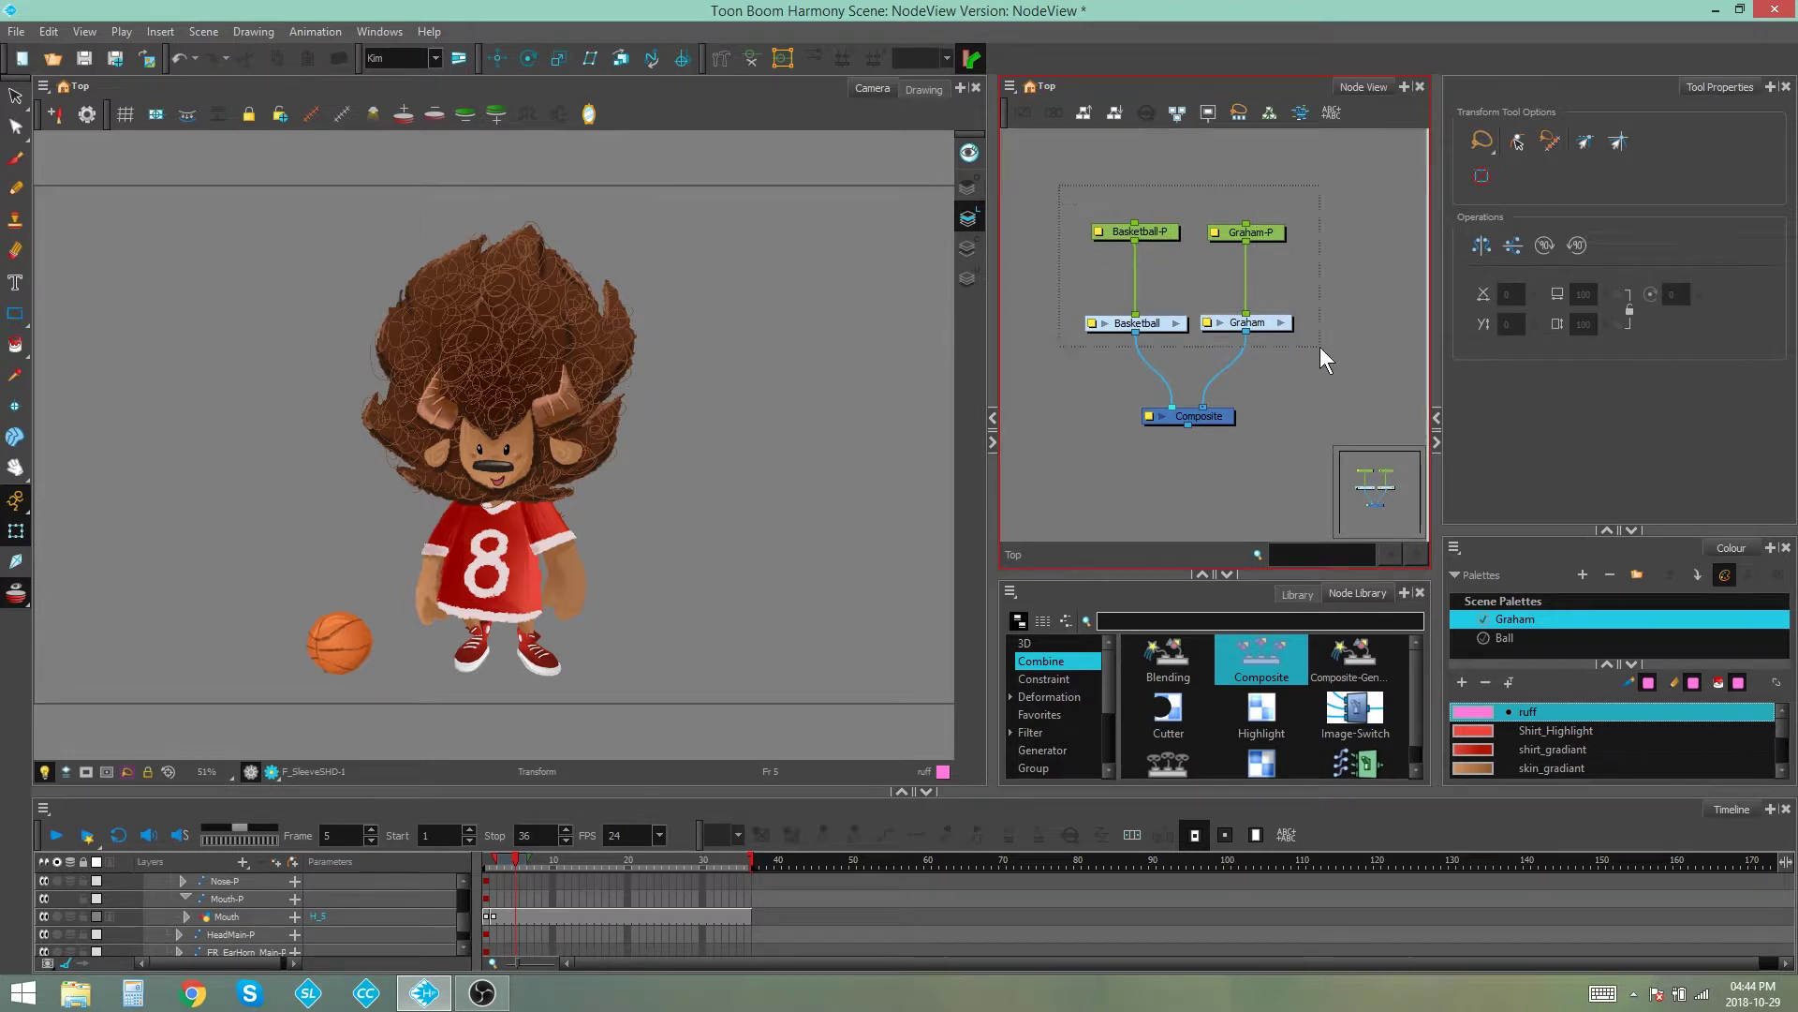
pyautogui.moveTo(1319, 346)
pyautogui.mouseDown()
pyautogui.moveTo(1332, 368)
pyautogui.moveTo(1235, 318)
pyautogui.moveTo(1293, 351)
pyautogui.mouseUp()
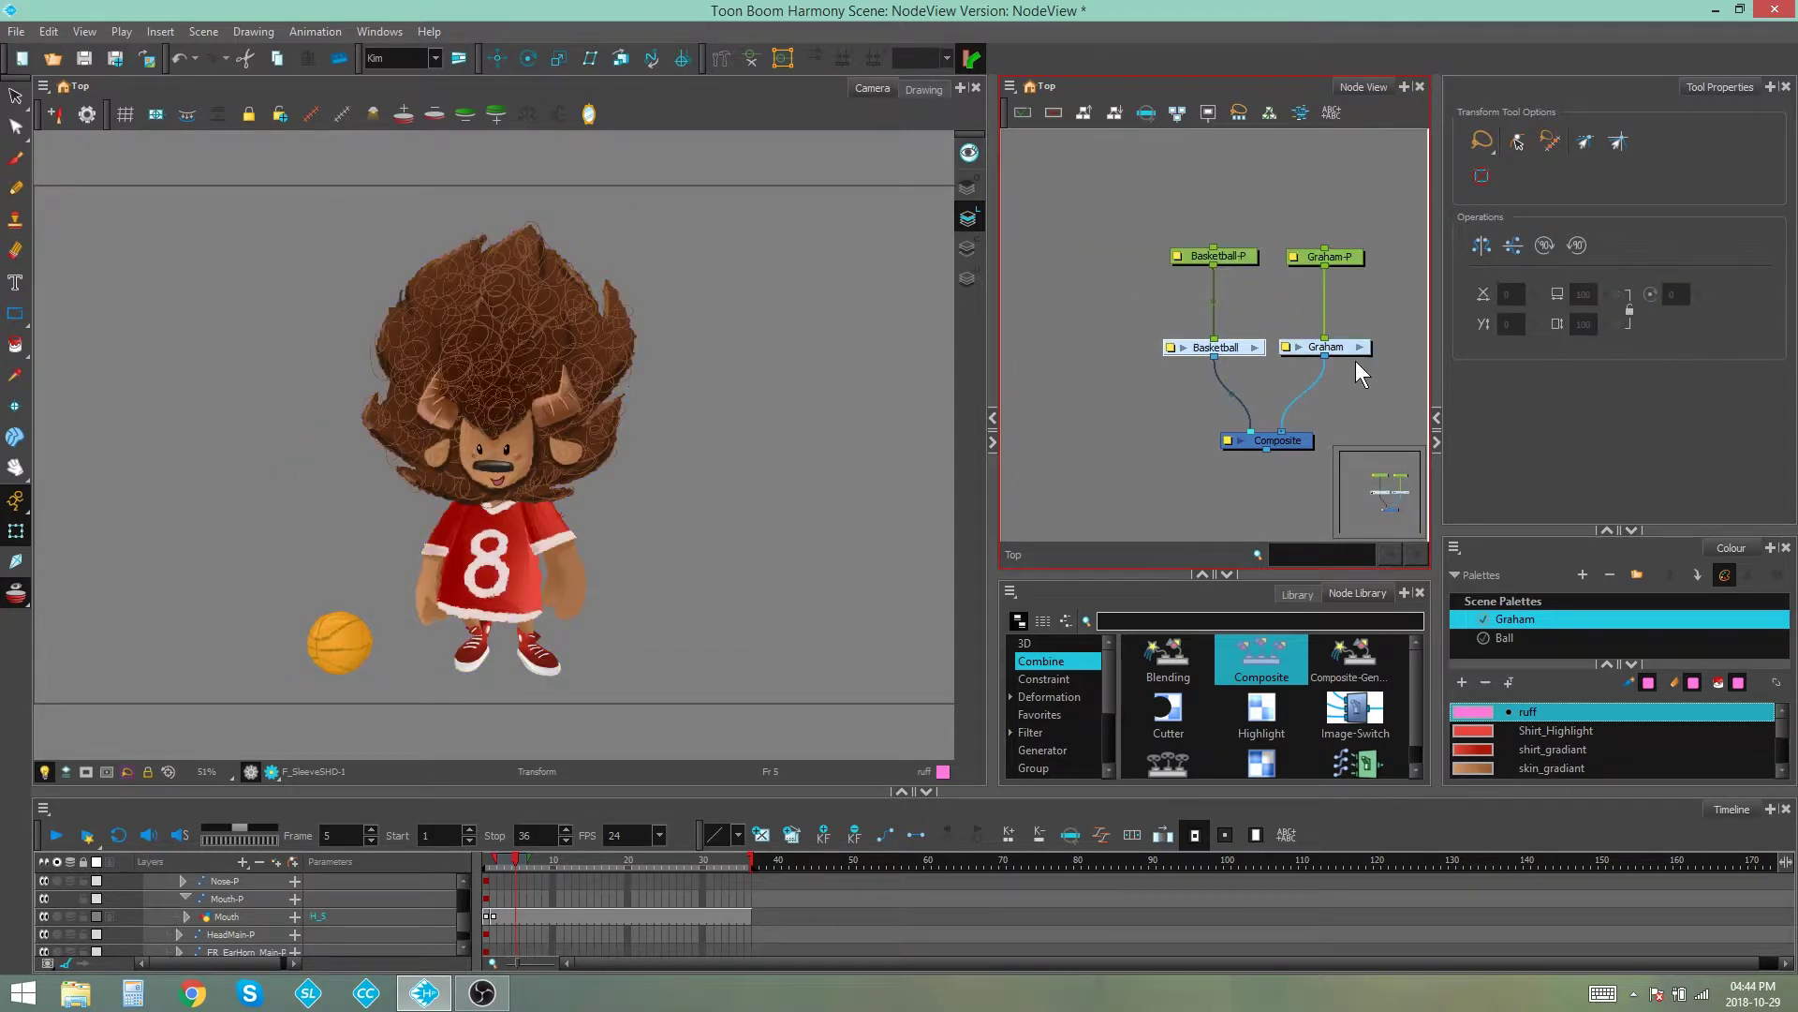
pyautogui.keyDown('ctrl'); pyautogui.click(1350, 347); pyautogui.keyUp('ctrl')
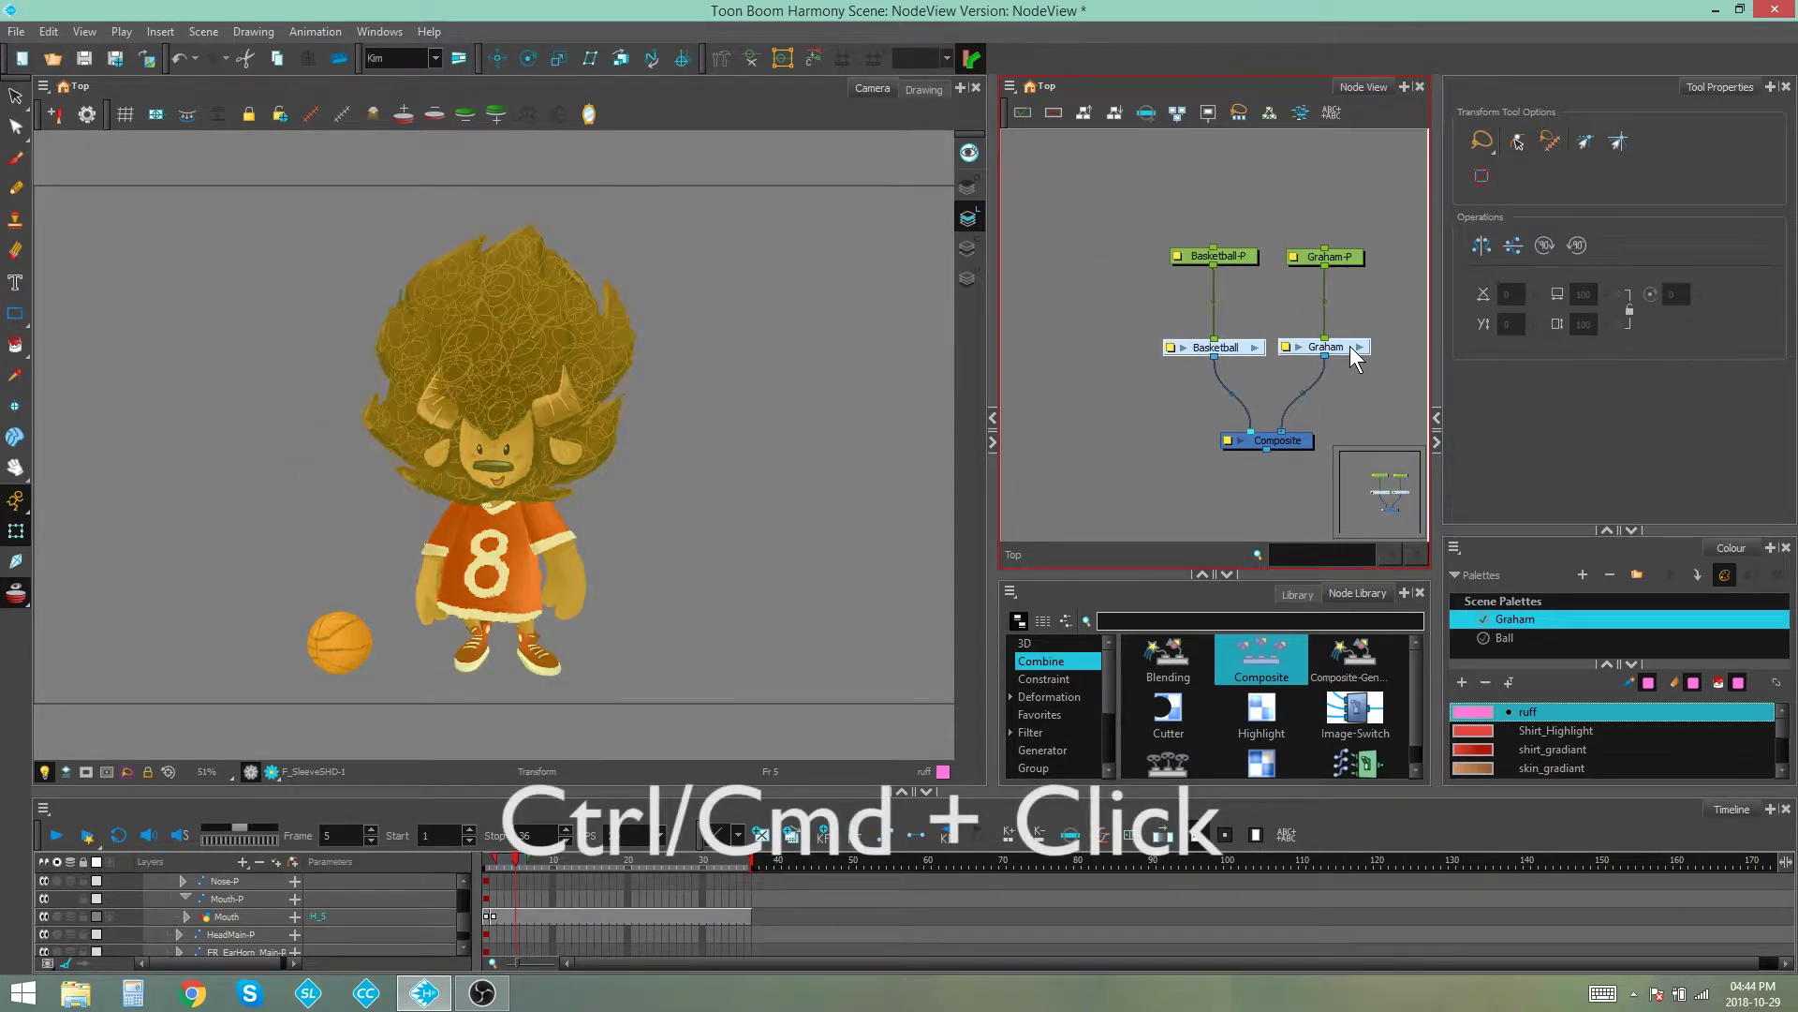
pyautogui.keyDown('ctrl'); pyautogui.click(1342, 258); pyautogui.keyUp('ctrl')
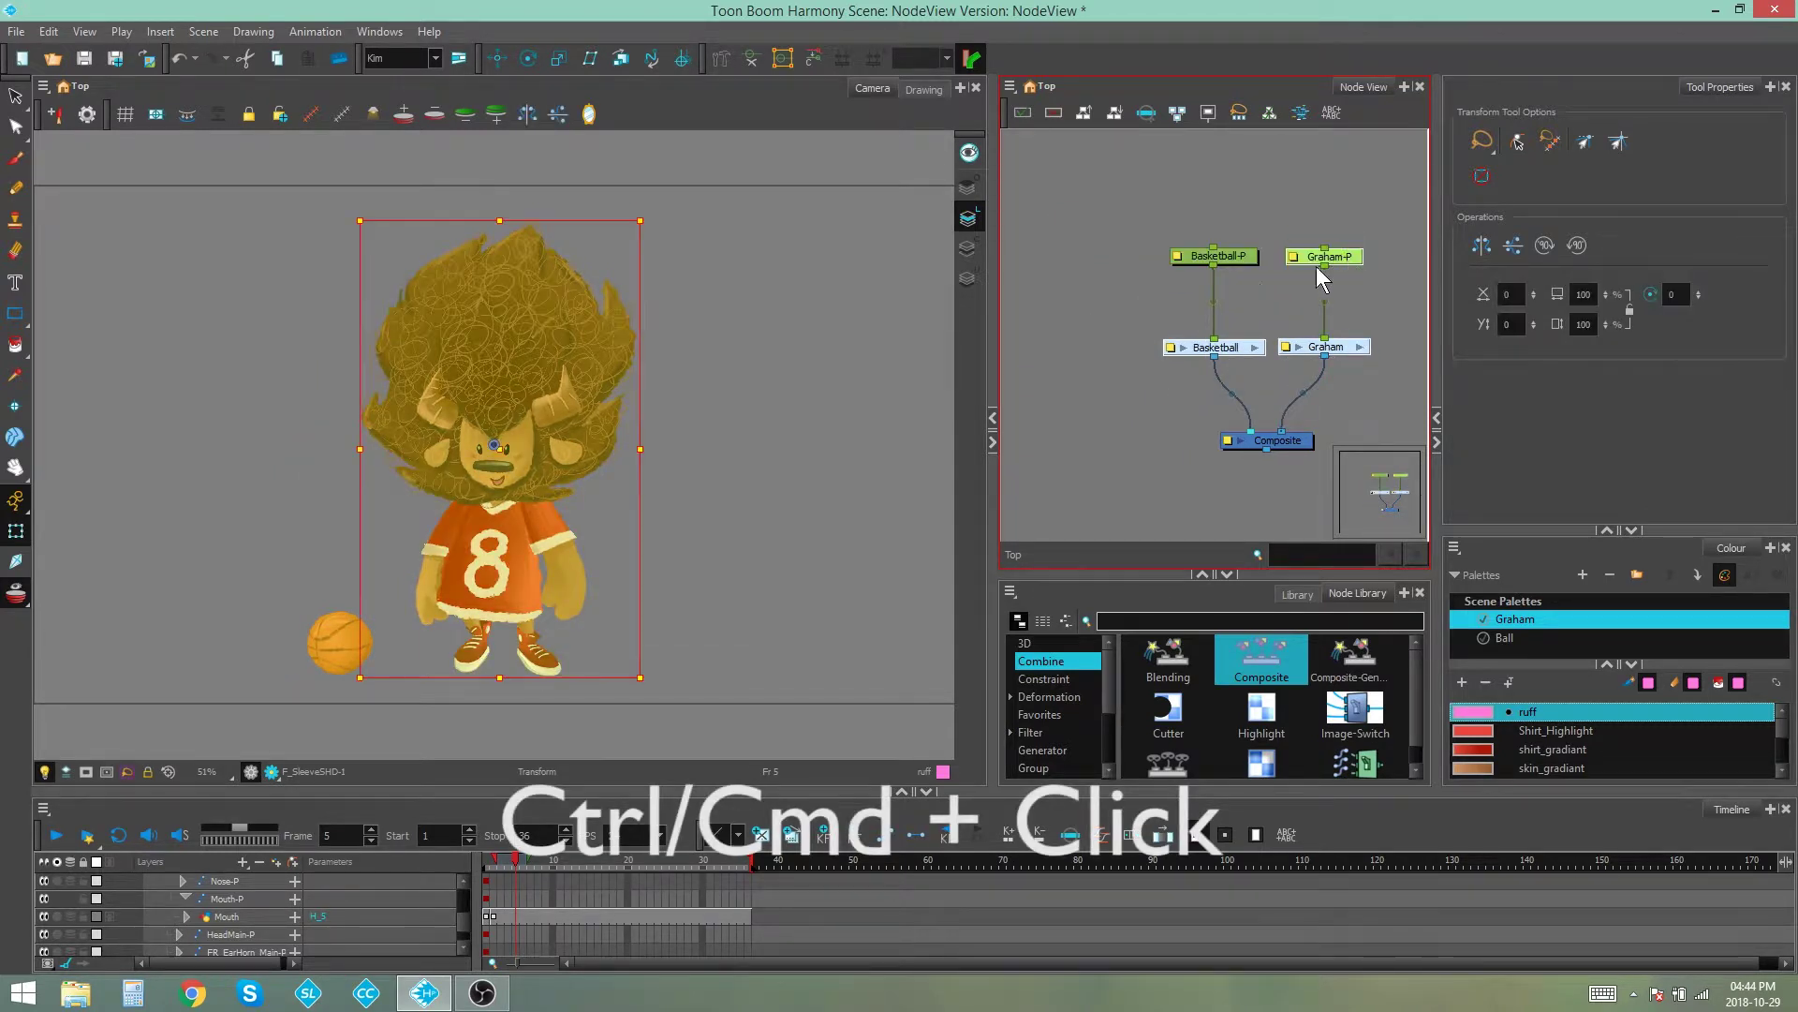
pyautogui.keyDown('ctrl'); pyautogui.click(1244, 260); pyautogui.keyUp('ctrl')
# Select only the Basketball group node and open the Graham group to view its nodes up close
pyautogui.moveTo(1266, 294); pyautogui.dragTo(1156, 350)
pyautogui.click(1155, 343)
pyautogui.click(1272, 343)
pyautogui.scroll(5, 1228, 190)
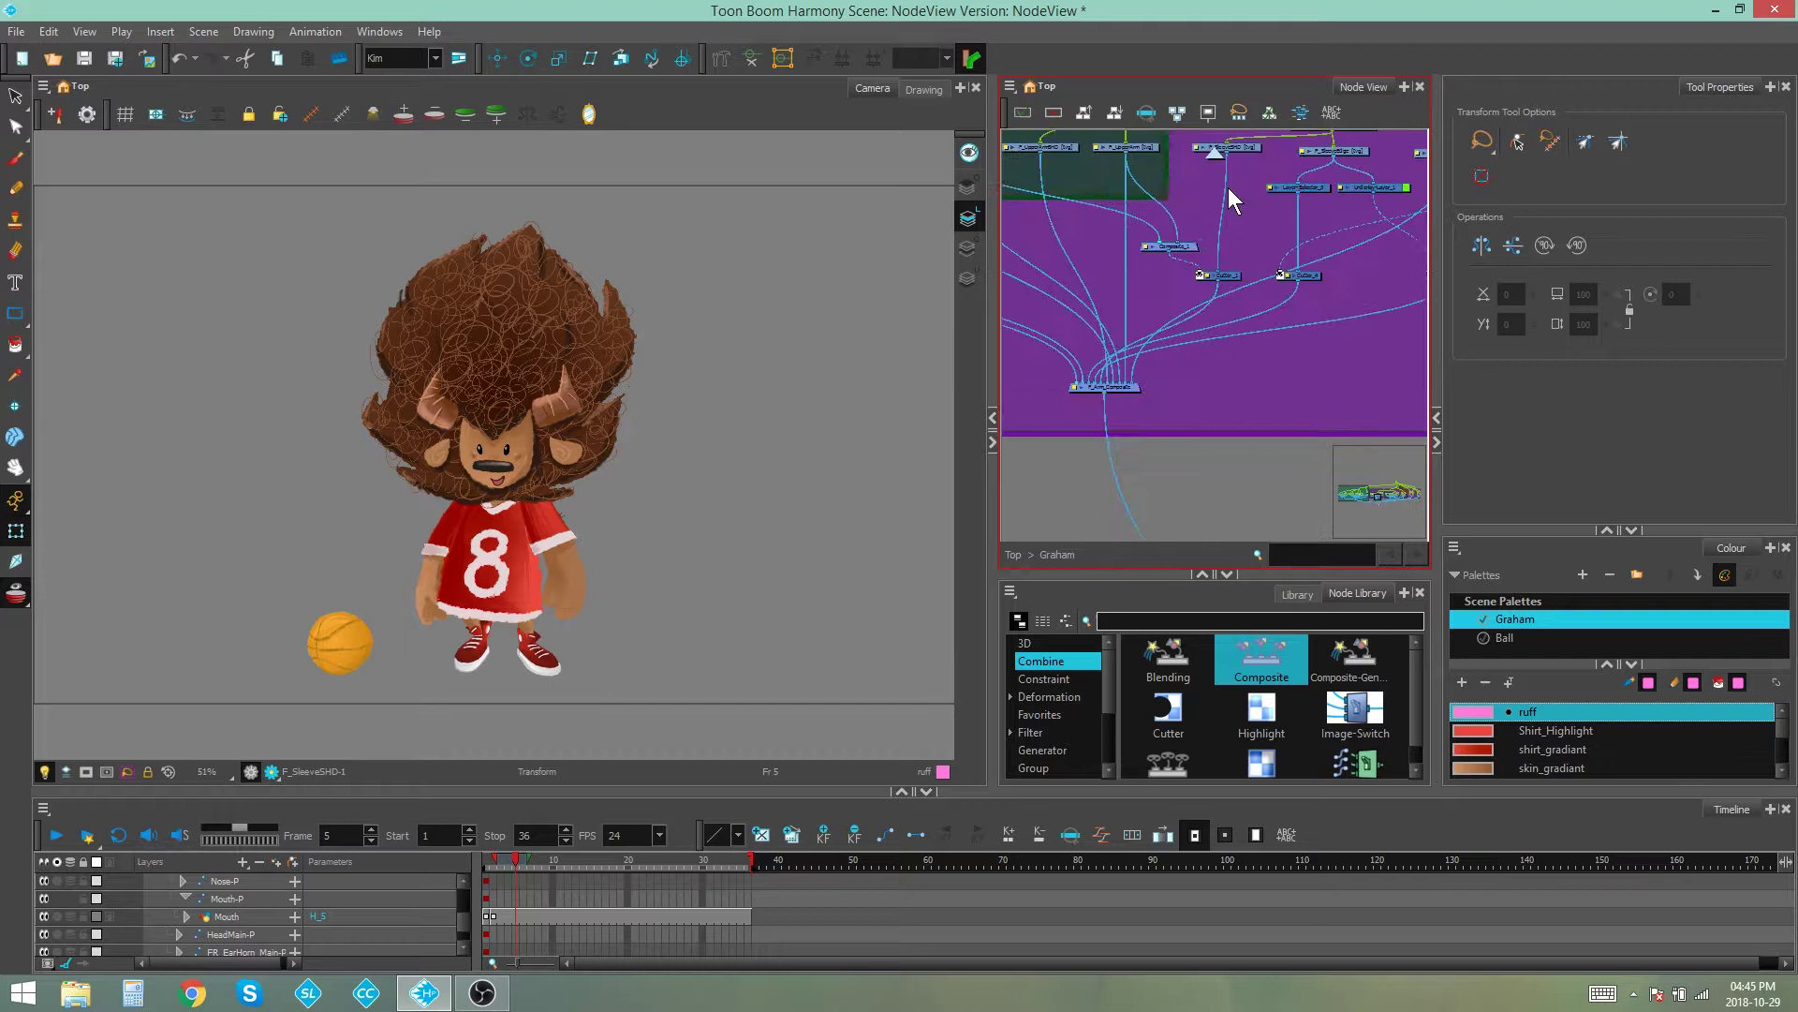
# Select the F_SleeveEdge drawing node inside the Graham group, move it very slightly, and deselect it
pyautogui.moveTo(1225, 244); pyautogui.dragTo(1152, 438)
pyautogui.moveTo(1204, 344); pyautogui.dragTo(1270, 359)
pyautogui.scroll(-1, 1302, 333)
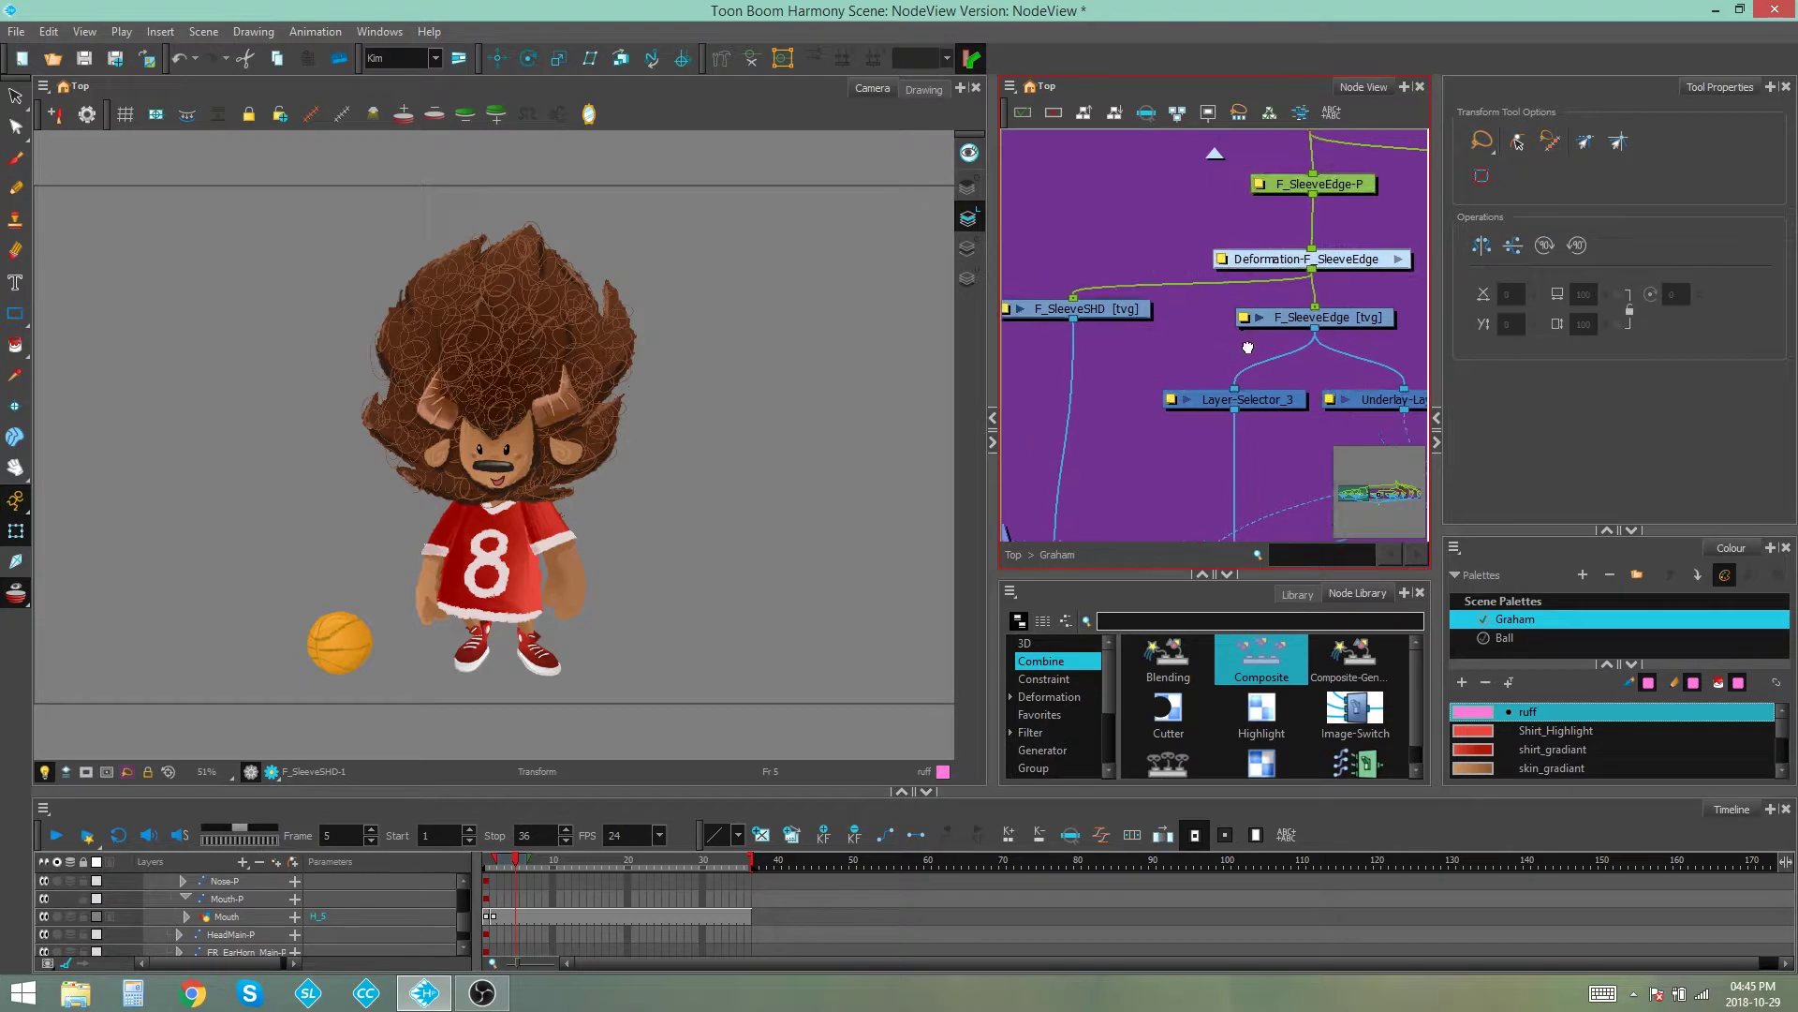
pyautogui.click(1369, 322)
pyautogui.moveTo(1362, 319); pyautogui.dragTo(1360, 311)
pyautogui.click(1137, 354)
# Try pulling a waypoint out of the cable between F_SleeveSHD and Cutter_1, and undo the change
pyautogui.scroll(-3, 1137, 354)
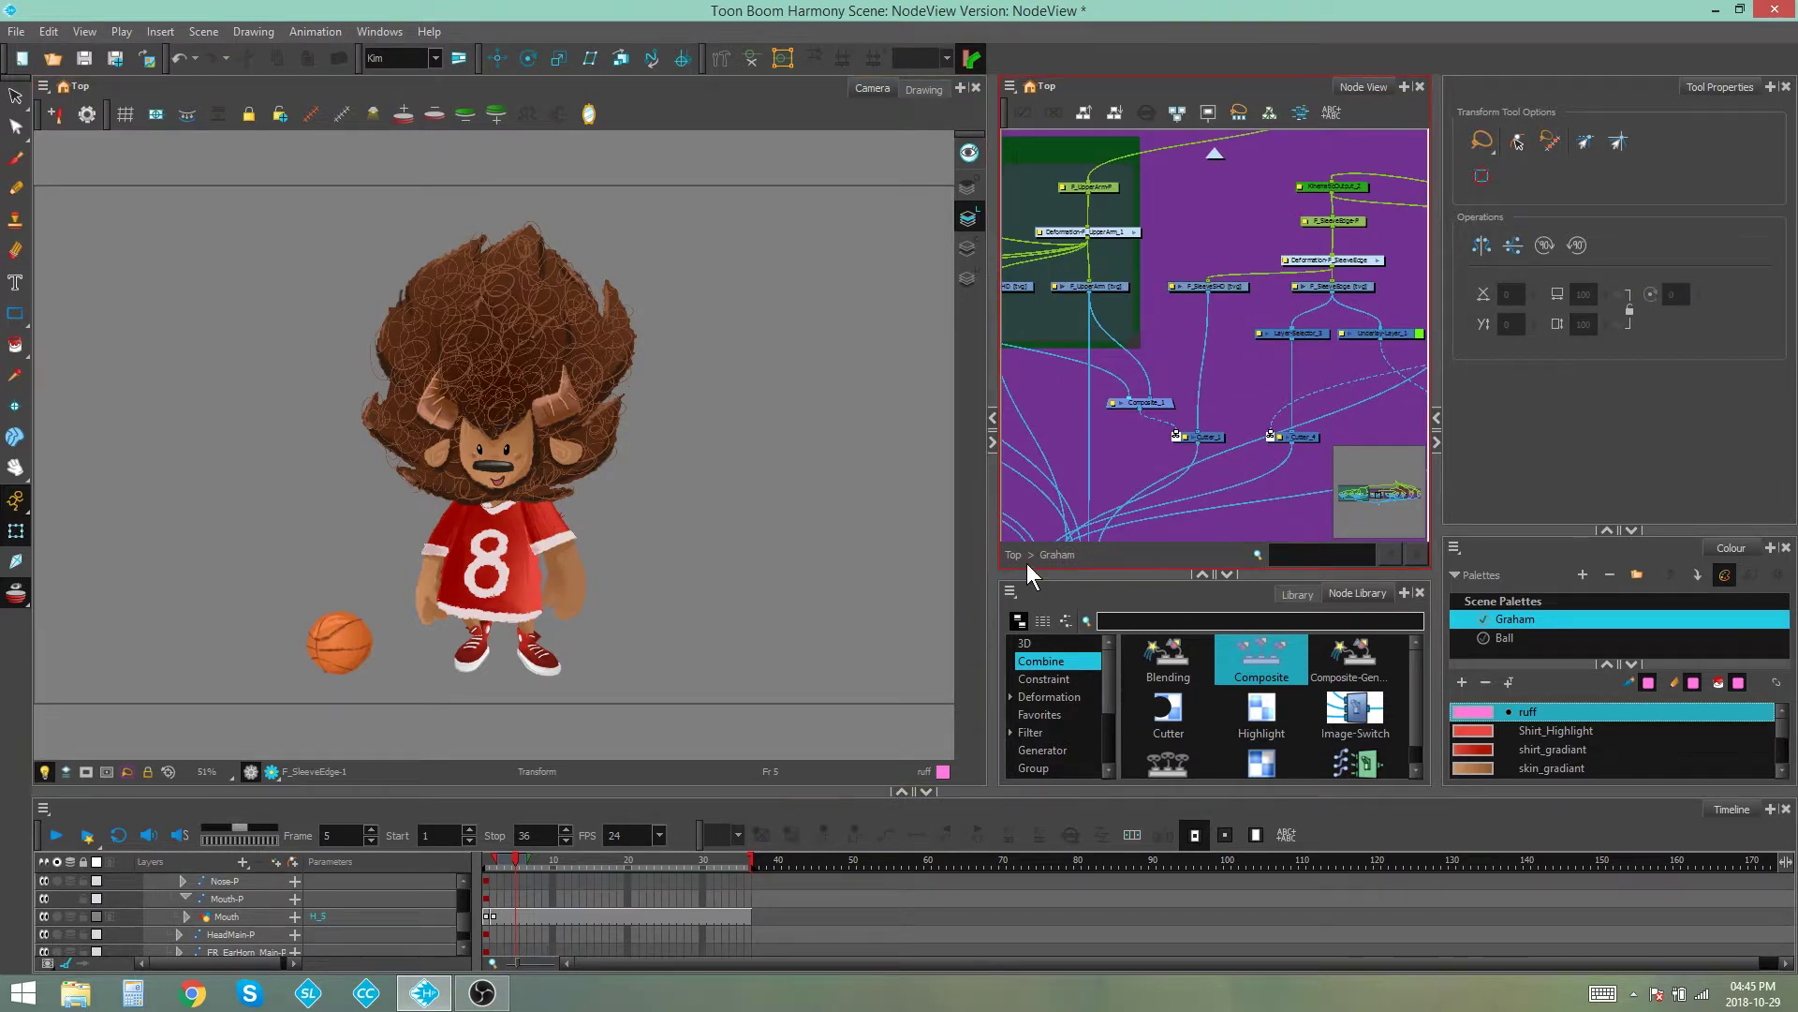
pyautogui.moveTo(1241, 403); pyautogui.dragTo(1259, 329)
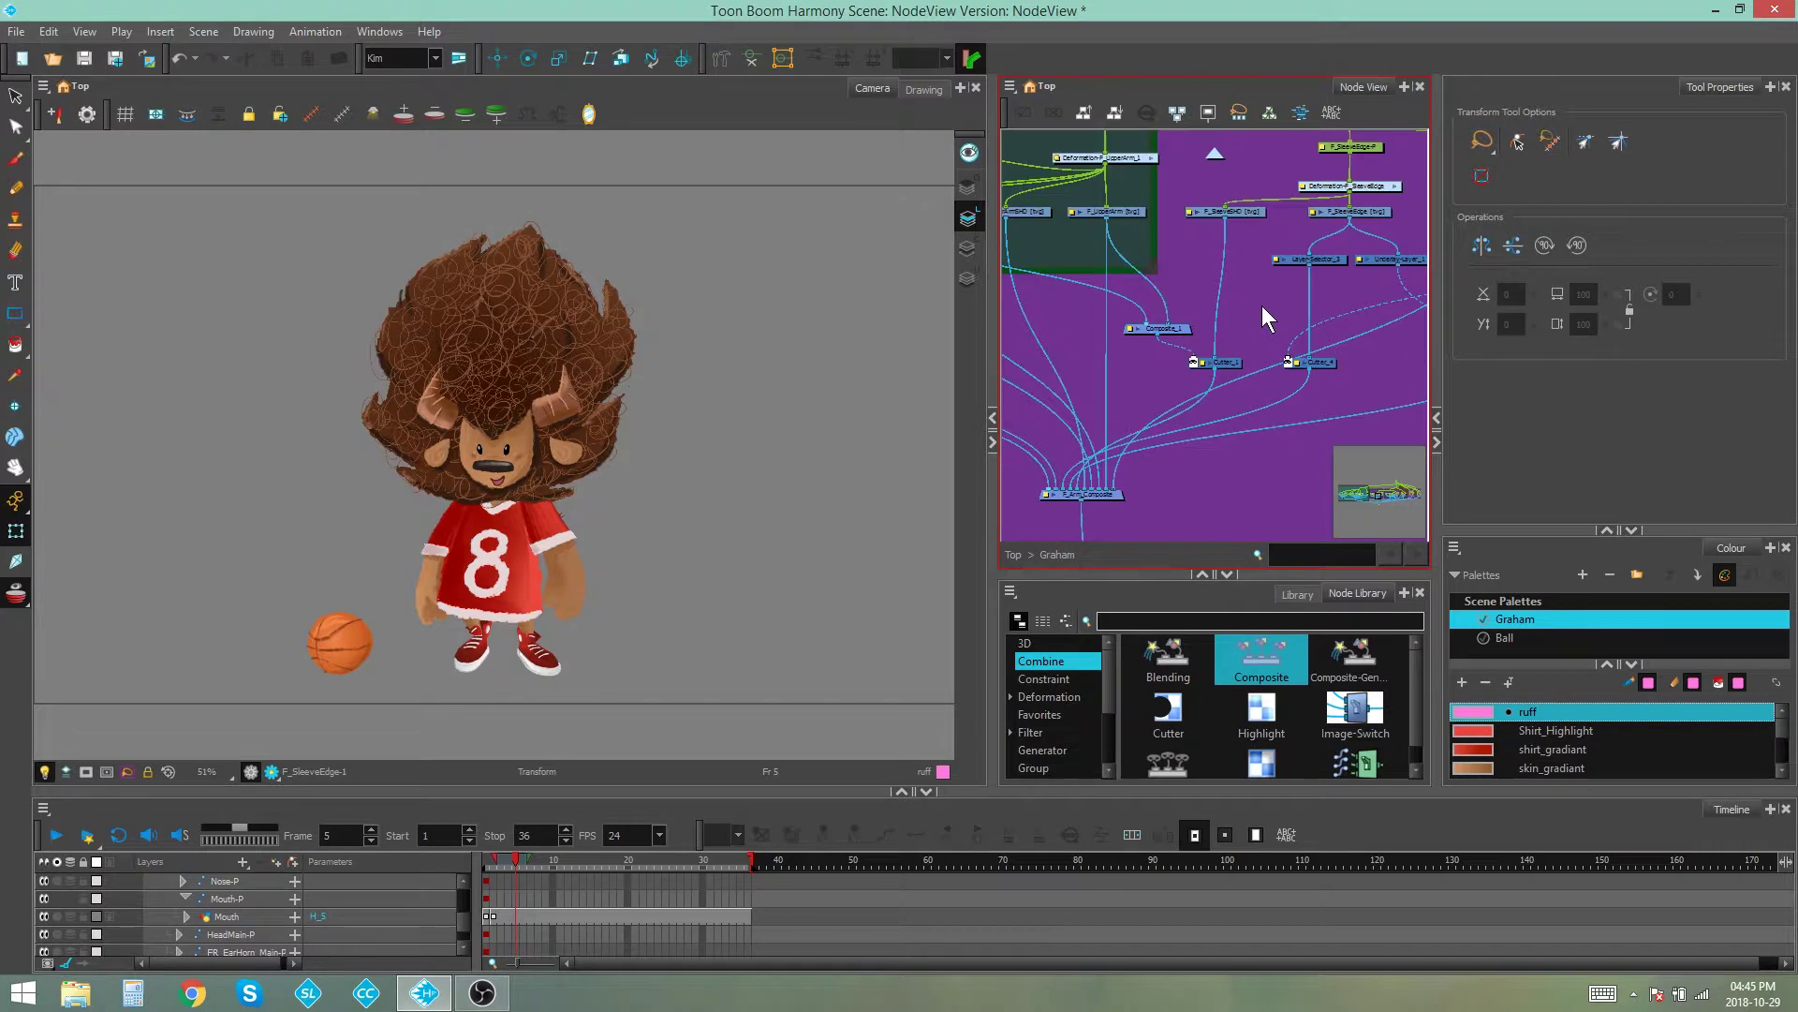
pyautogui.scroll(3, 1225, 260)
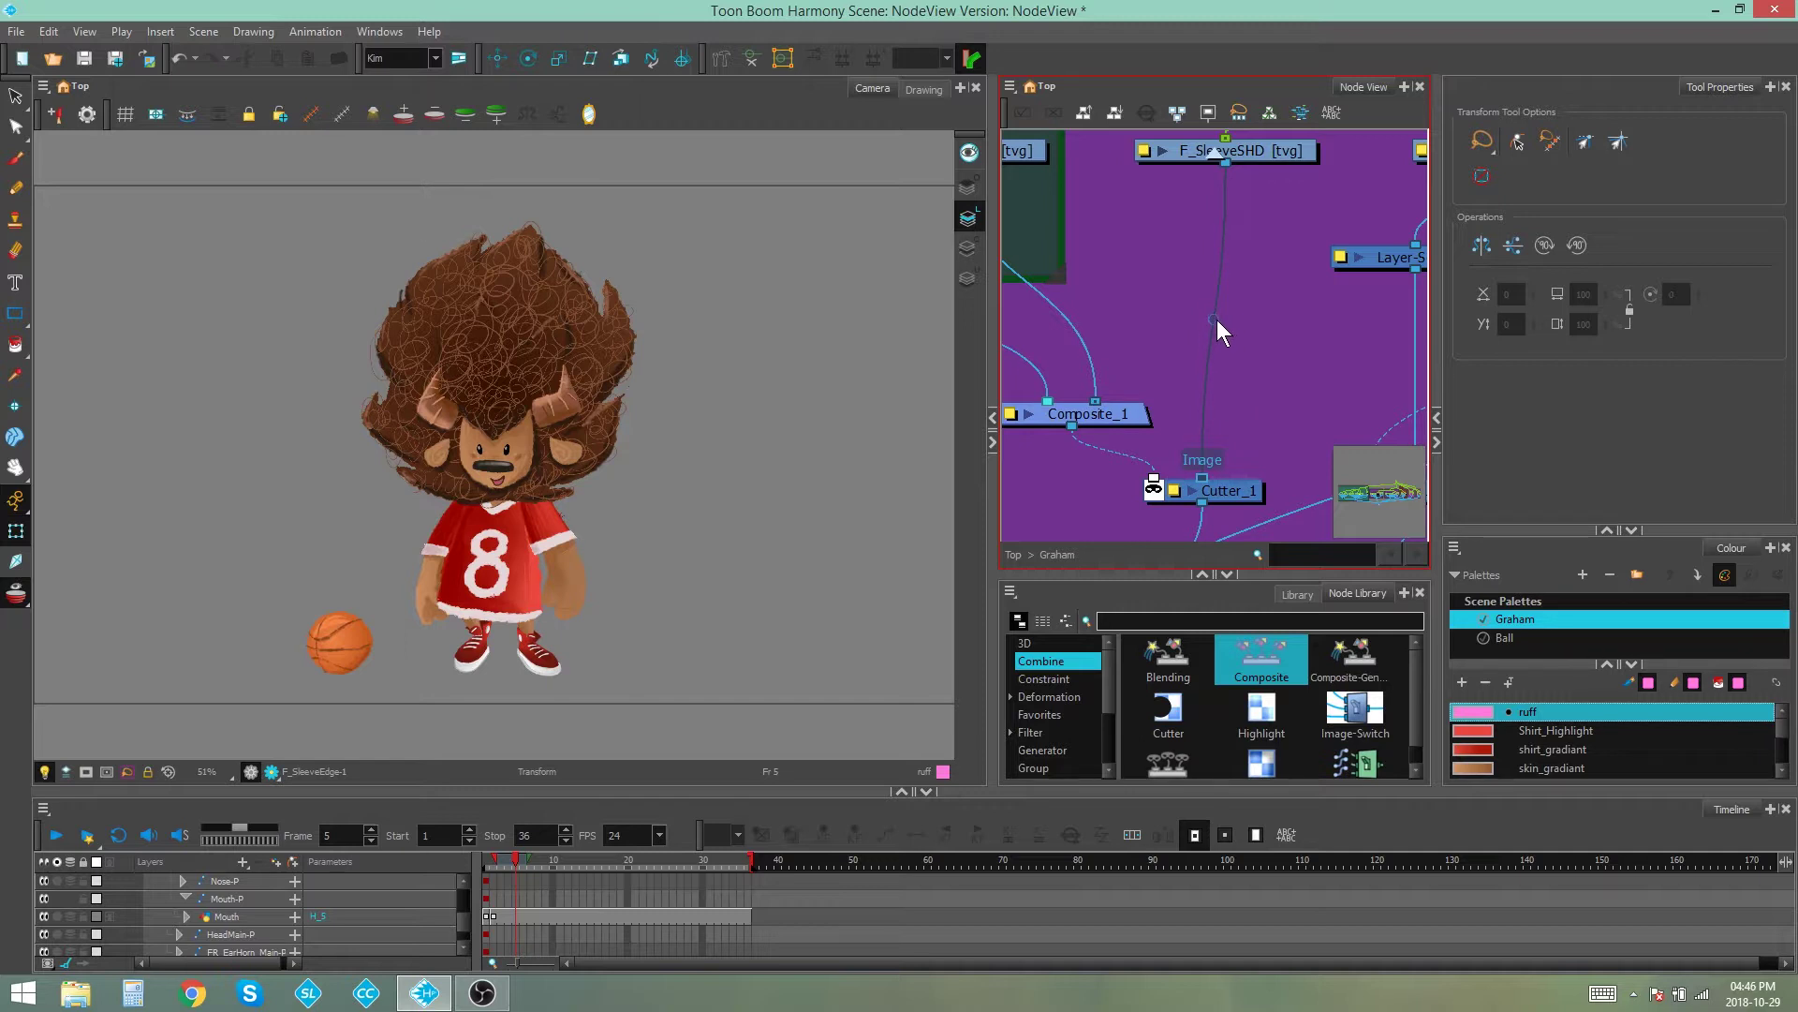
pyautogui.moveTo(1215, 319); pyautogui.dragTo(1274, 333)
pyautogui.hotkey('ctrl', 'z')
pyautogui.click(1253, 301)
# Pull on the cable crossing below the F_SleeveBack drawing node, and clear the selection
pyautogui.scroll(-6, 1253, 299)
pyautogui.moveTo(1409, 315); pyautogui.dragTo(1319, 314)
pyautogui.scroll(5, 1321, 317)
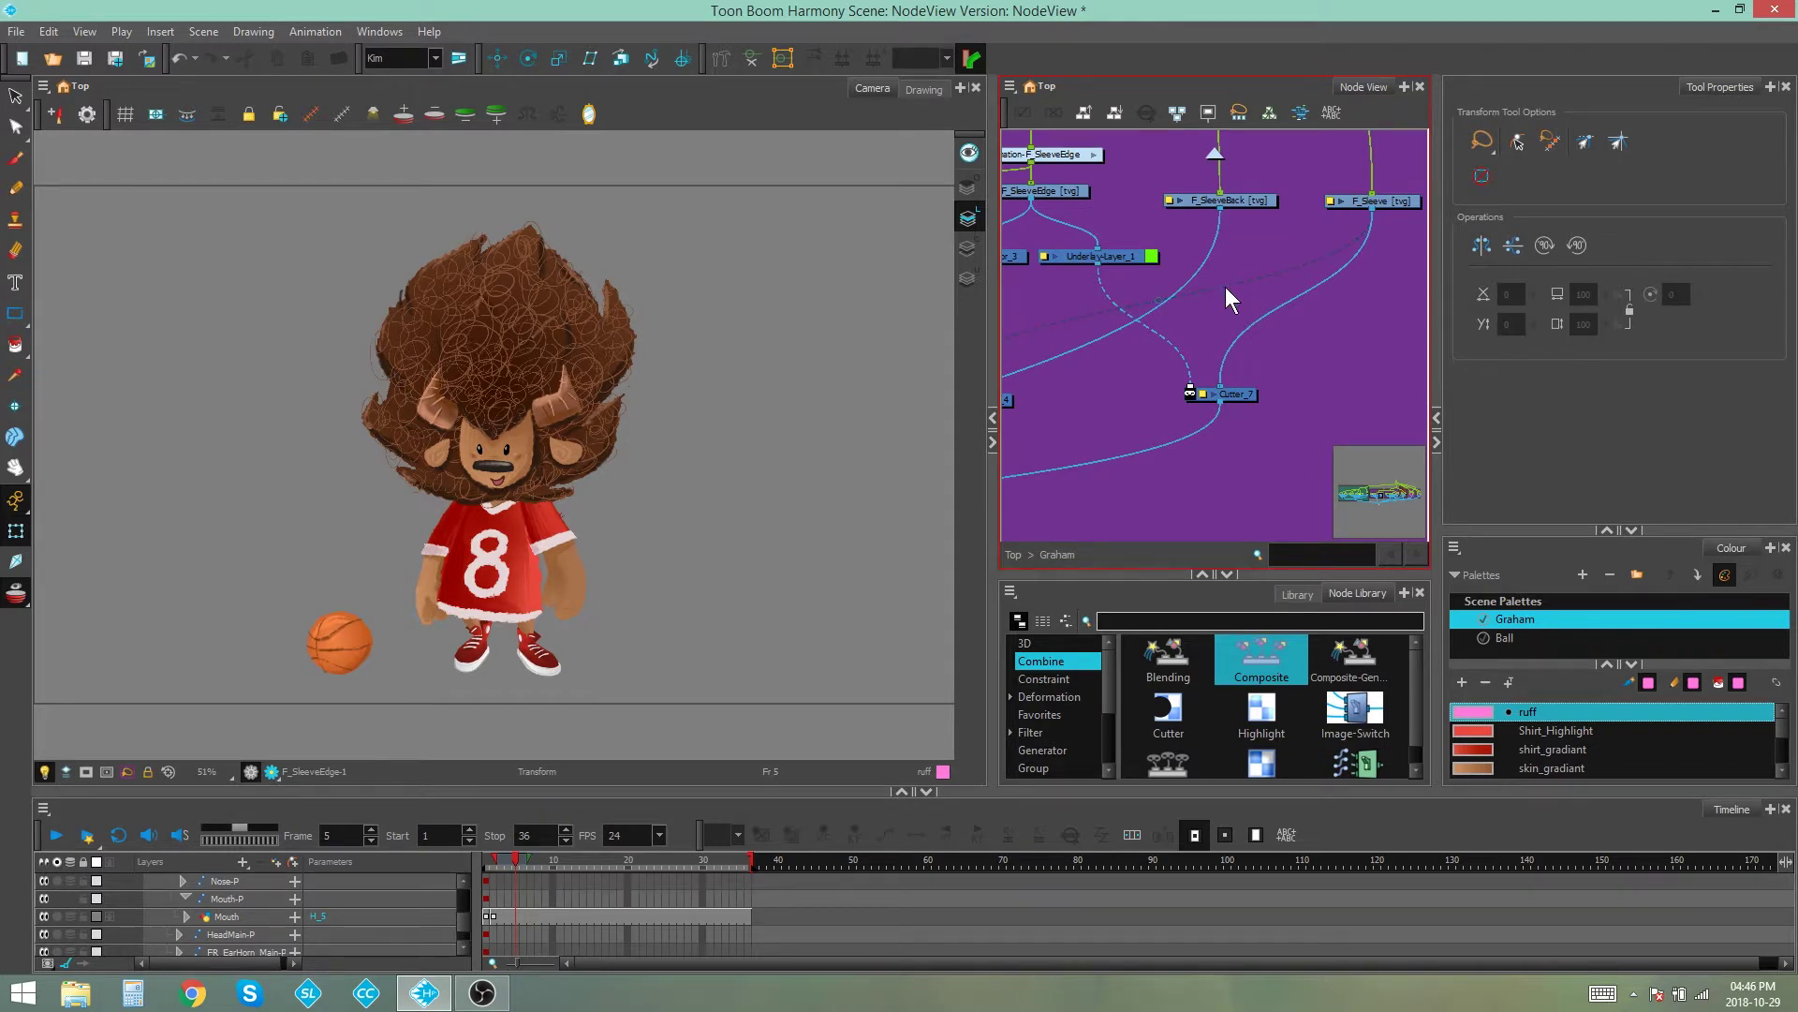
pyautogui.moveTo(1161, 306); pyautogui.dragTo(1177, 324)
pyautogui.click(1291, 335)
pyautogui.scroll(-3, 1223, 335)
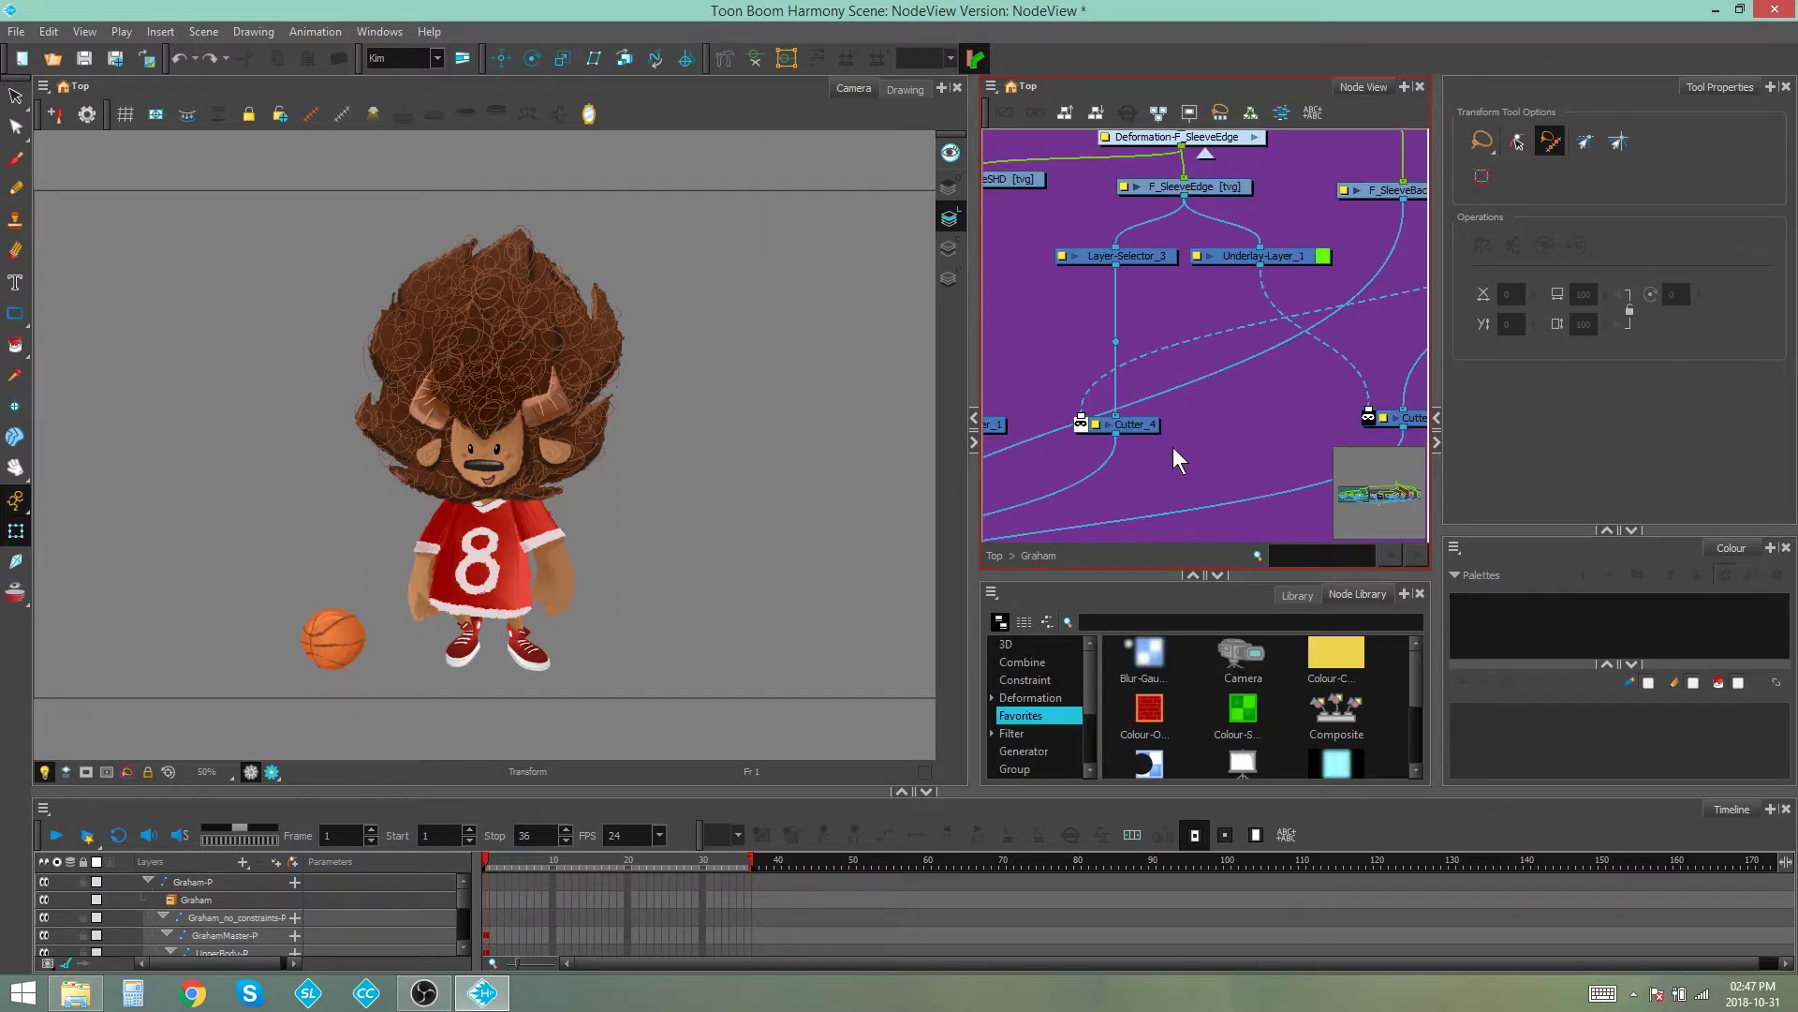
# Pull new cables from the waypoint between Layer-Selector_3 and Cutter_4 toward the neighbouring cutter nodes
pyautogui.click(1116, 341)
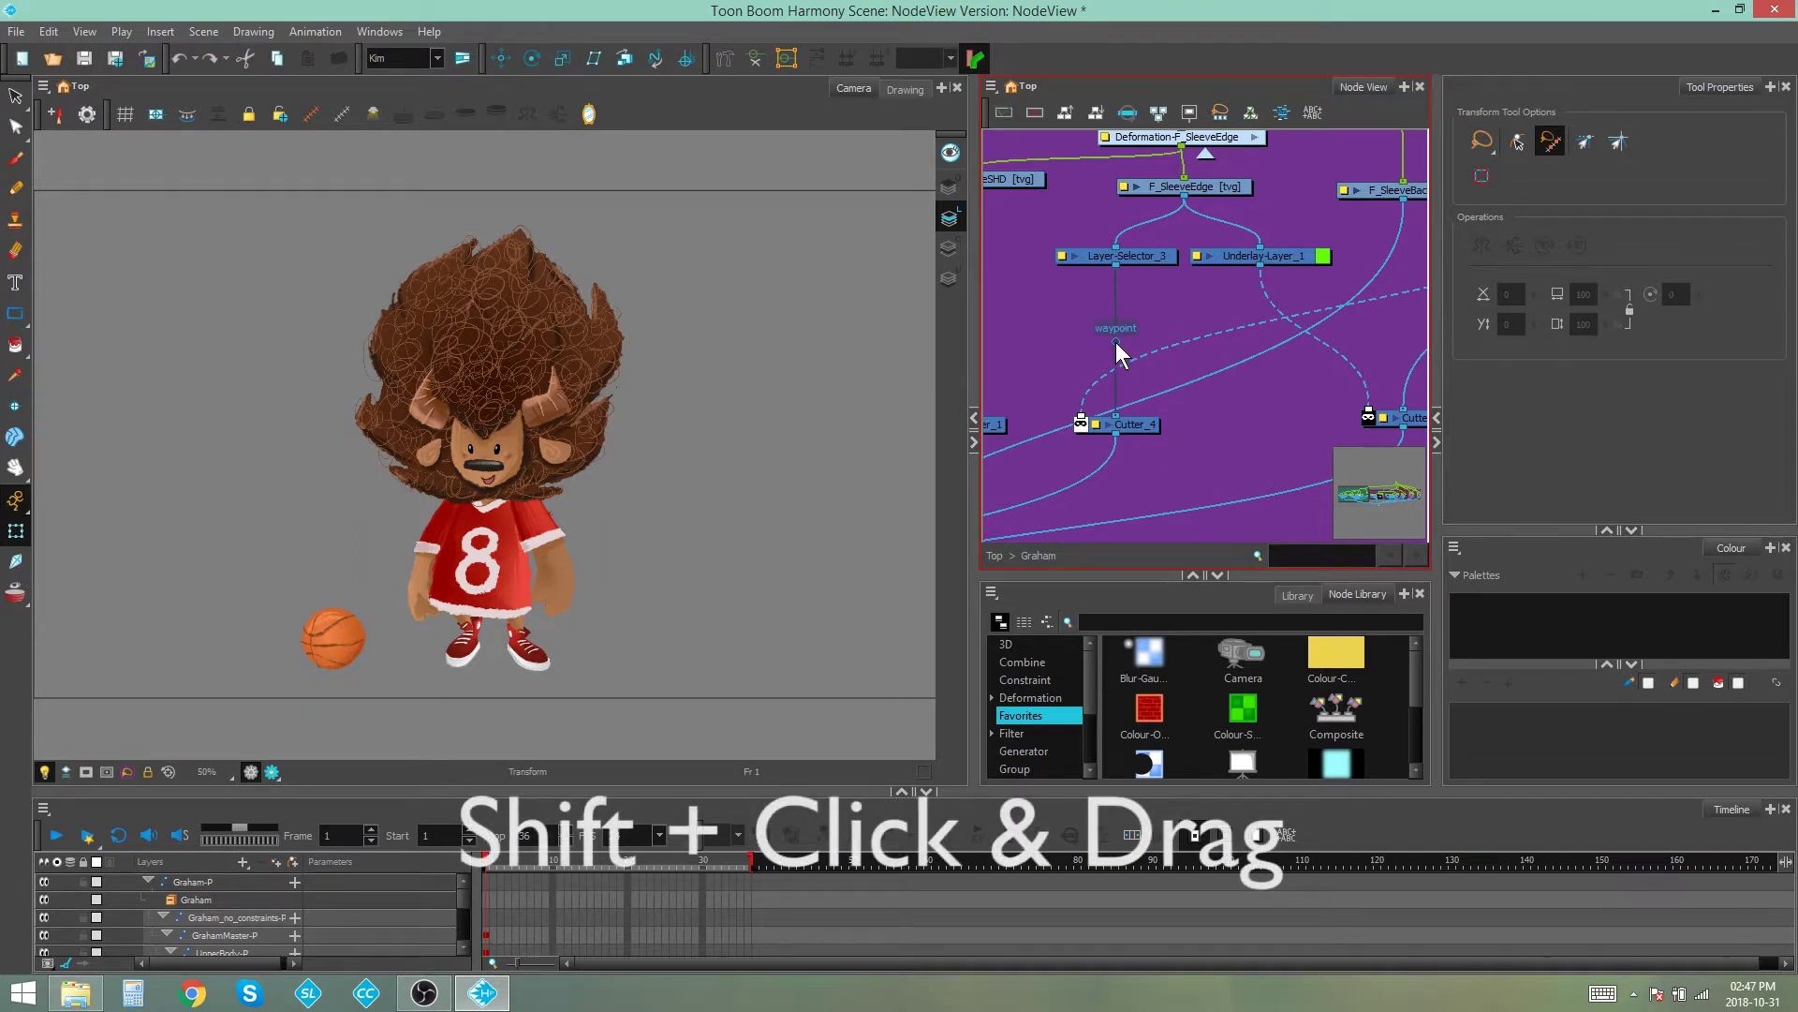
pyautogui.moveTo(1193, 350); pyautogui.dragTo(1367, 408)
pyautogui.moveTo(1084, 361); pyautogui.dragTo(1024, 416)
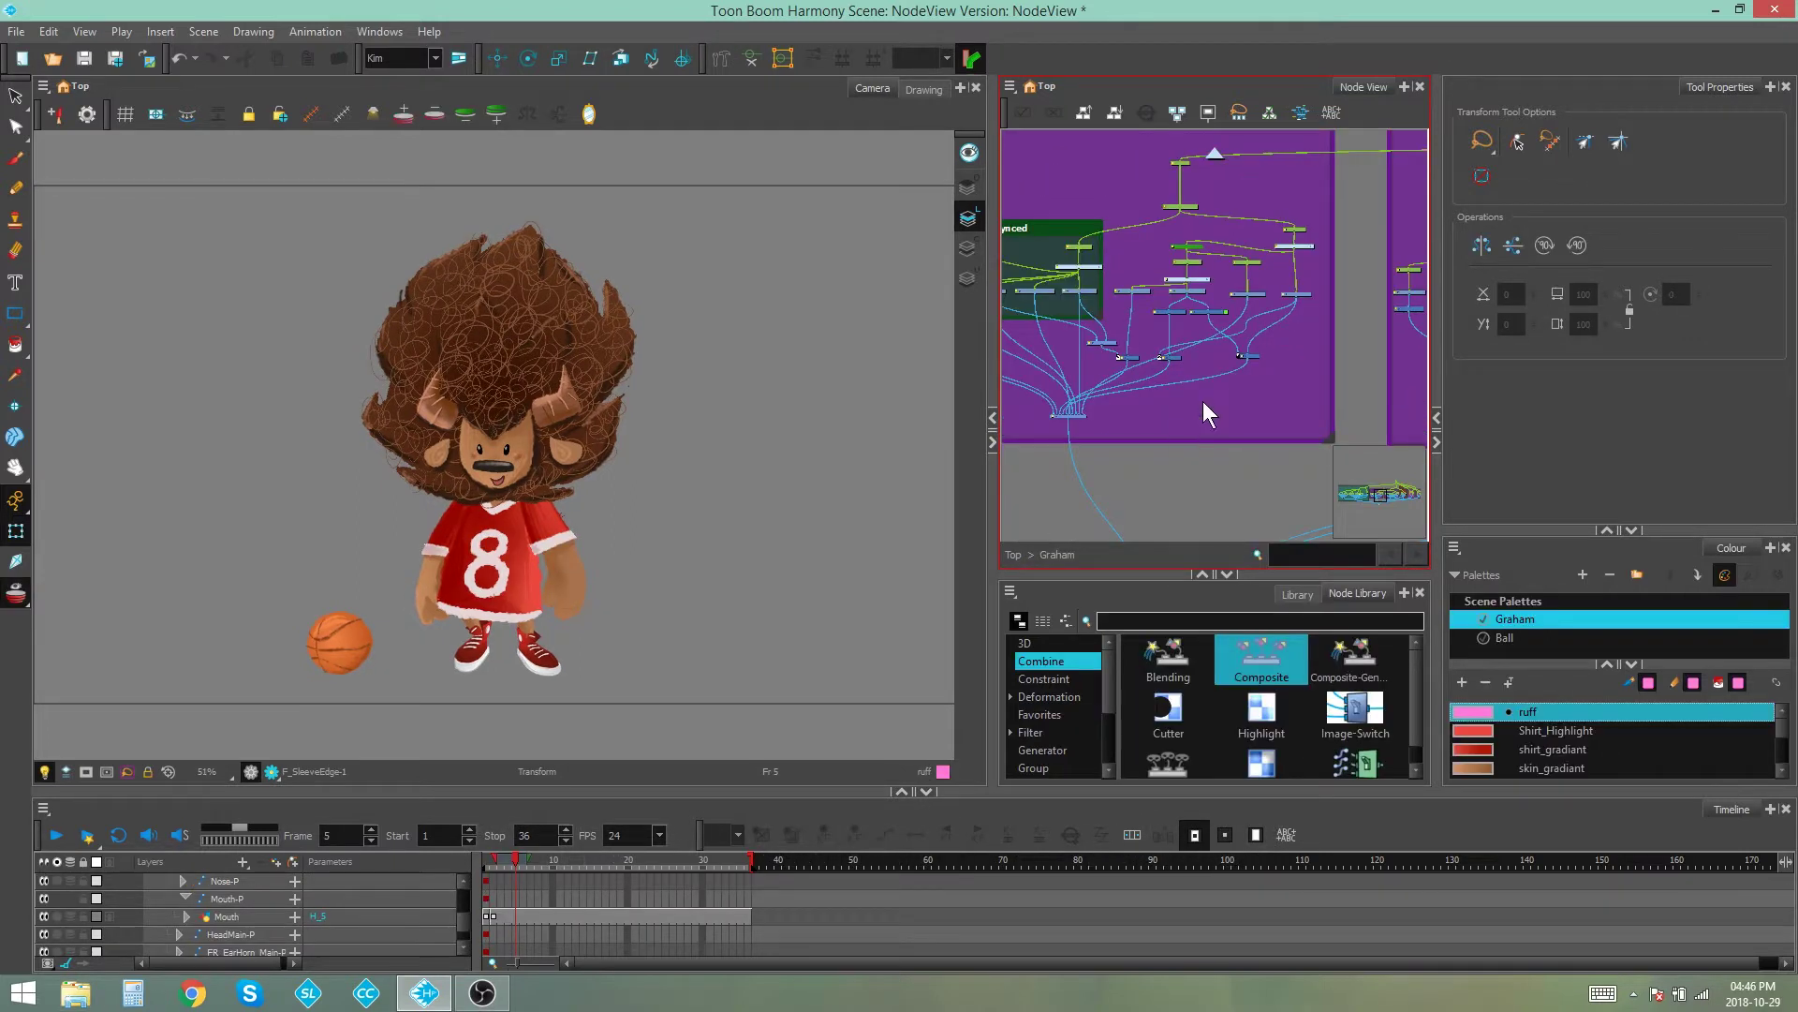
# Find the Cutter_4 node in the F_Arm backdrop and select it
pyautogui.scroll(-5, 1200, 397)
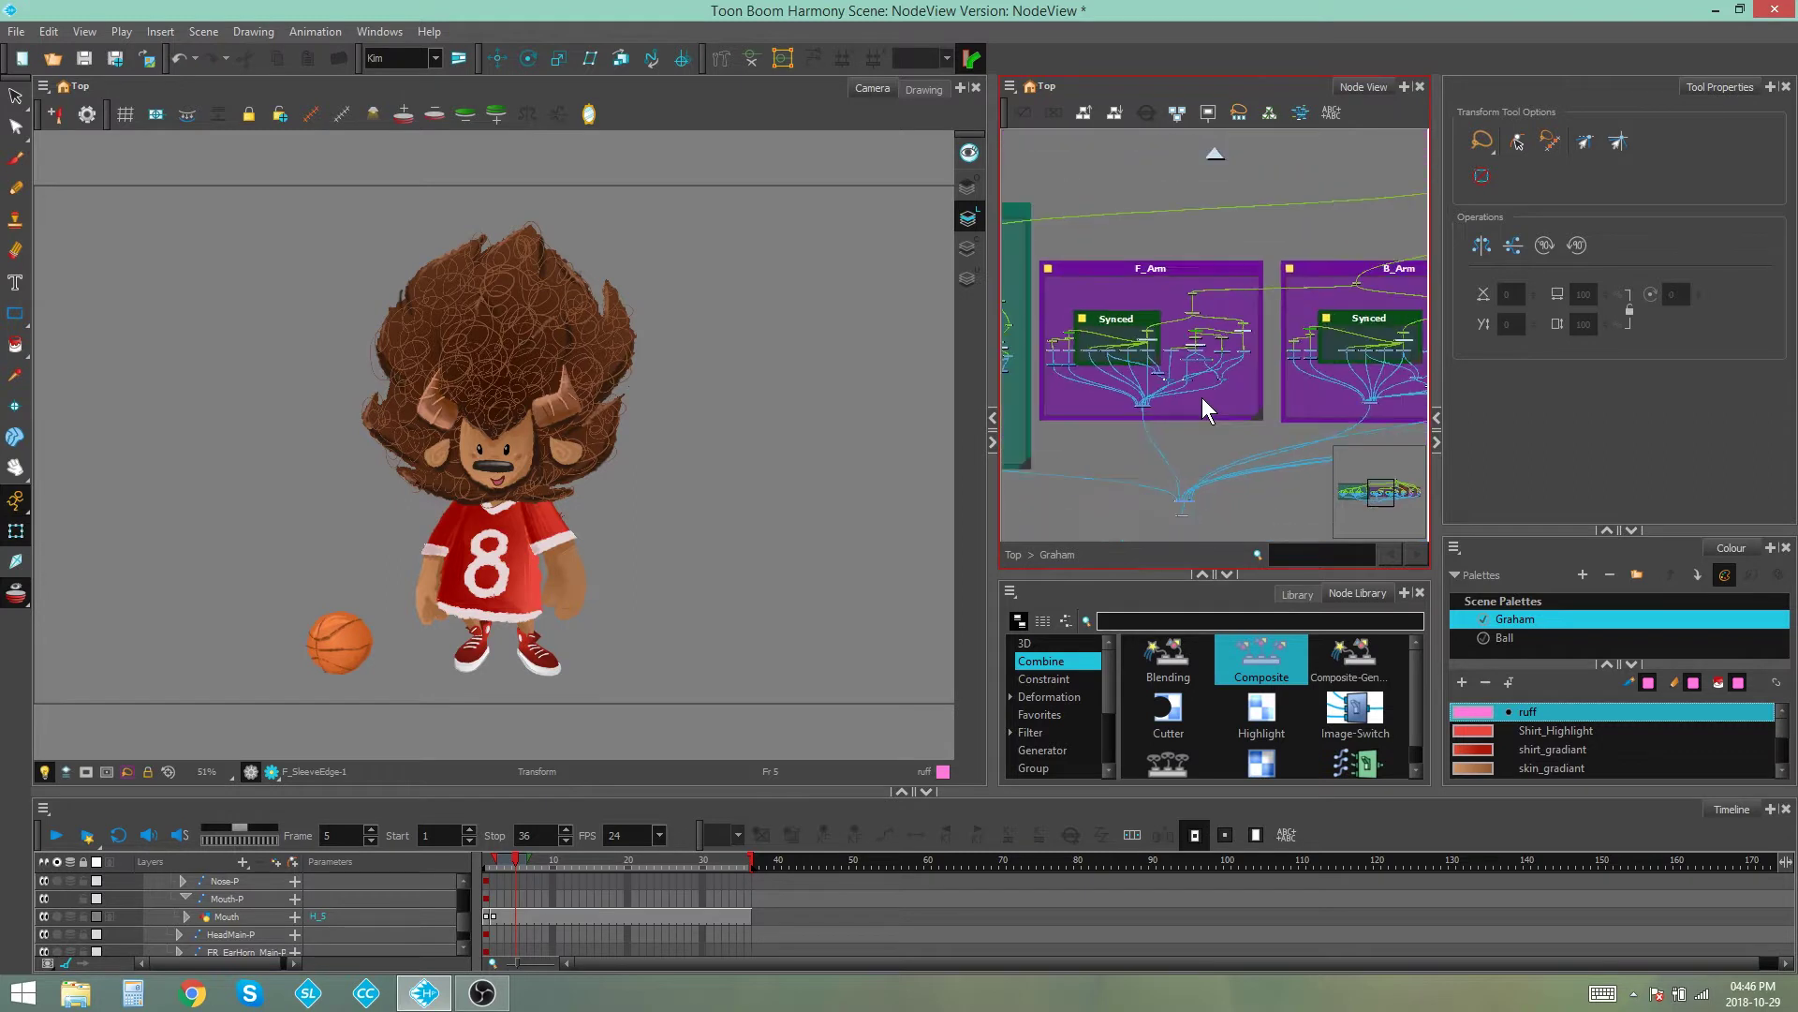
pyautogui.scroll(6, 1201, 396)
pyautogui.scroll(5, 1200, 396)
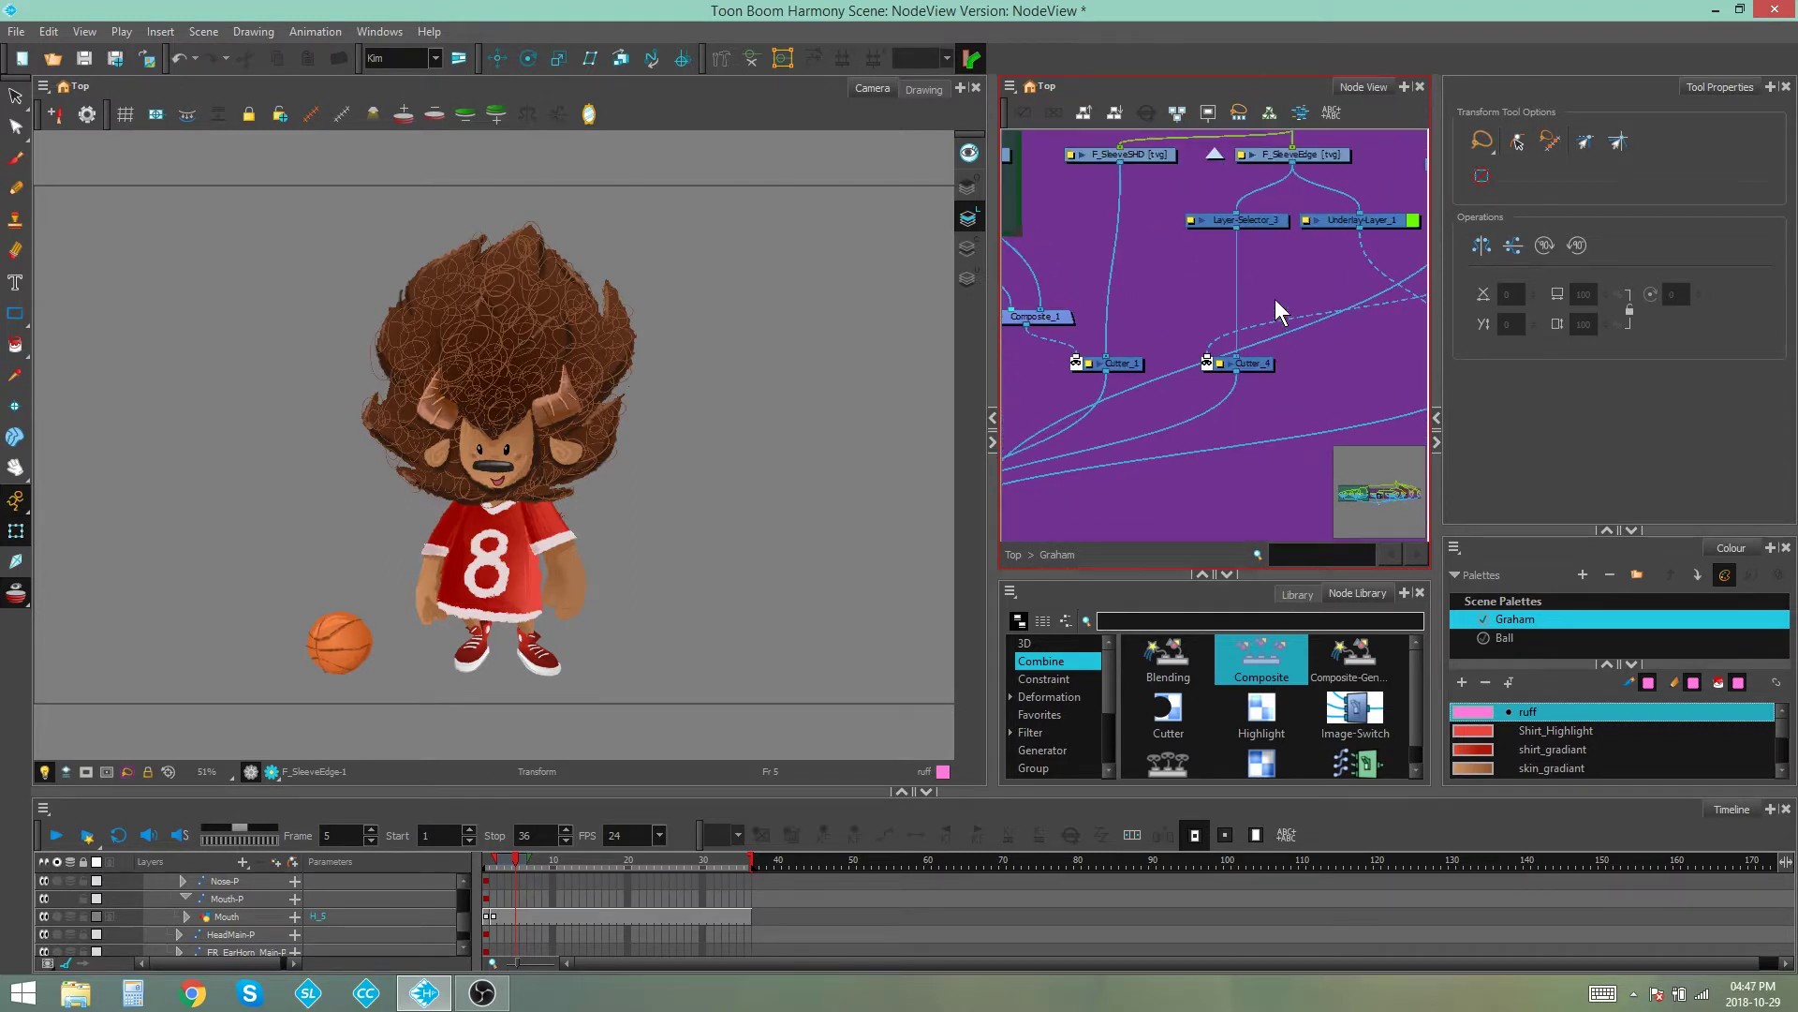
pyautogui.moveTo(1260, 319); pyautogui.dragTo(1178, 518)
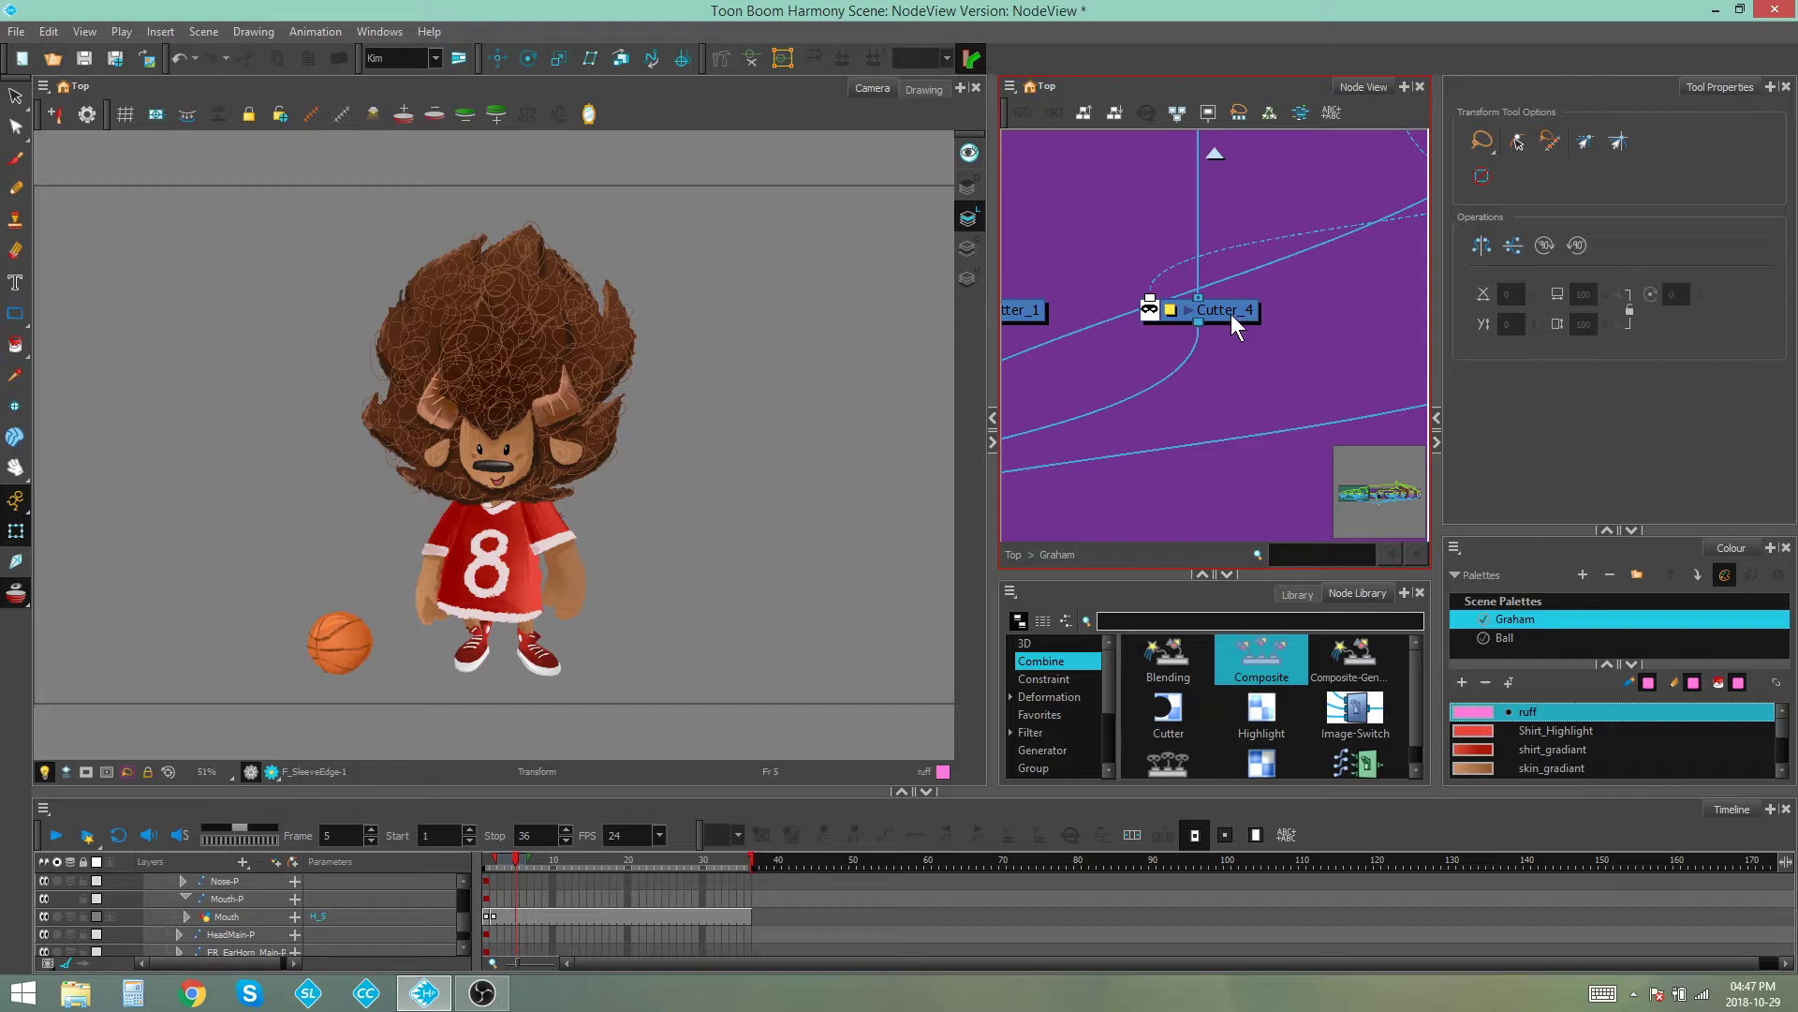
pyautogui.click(1231, 314)
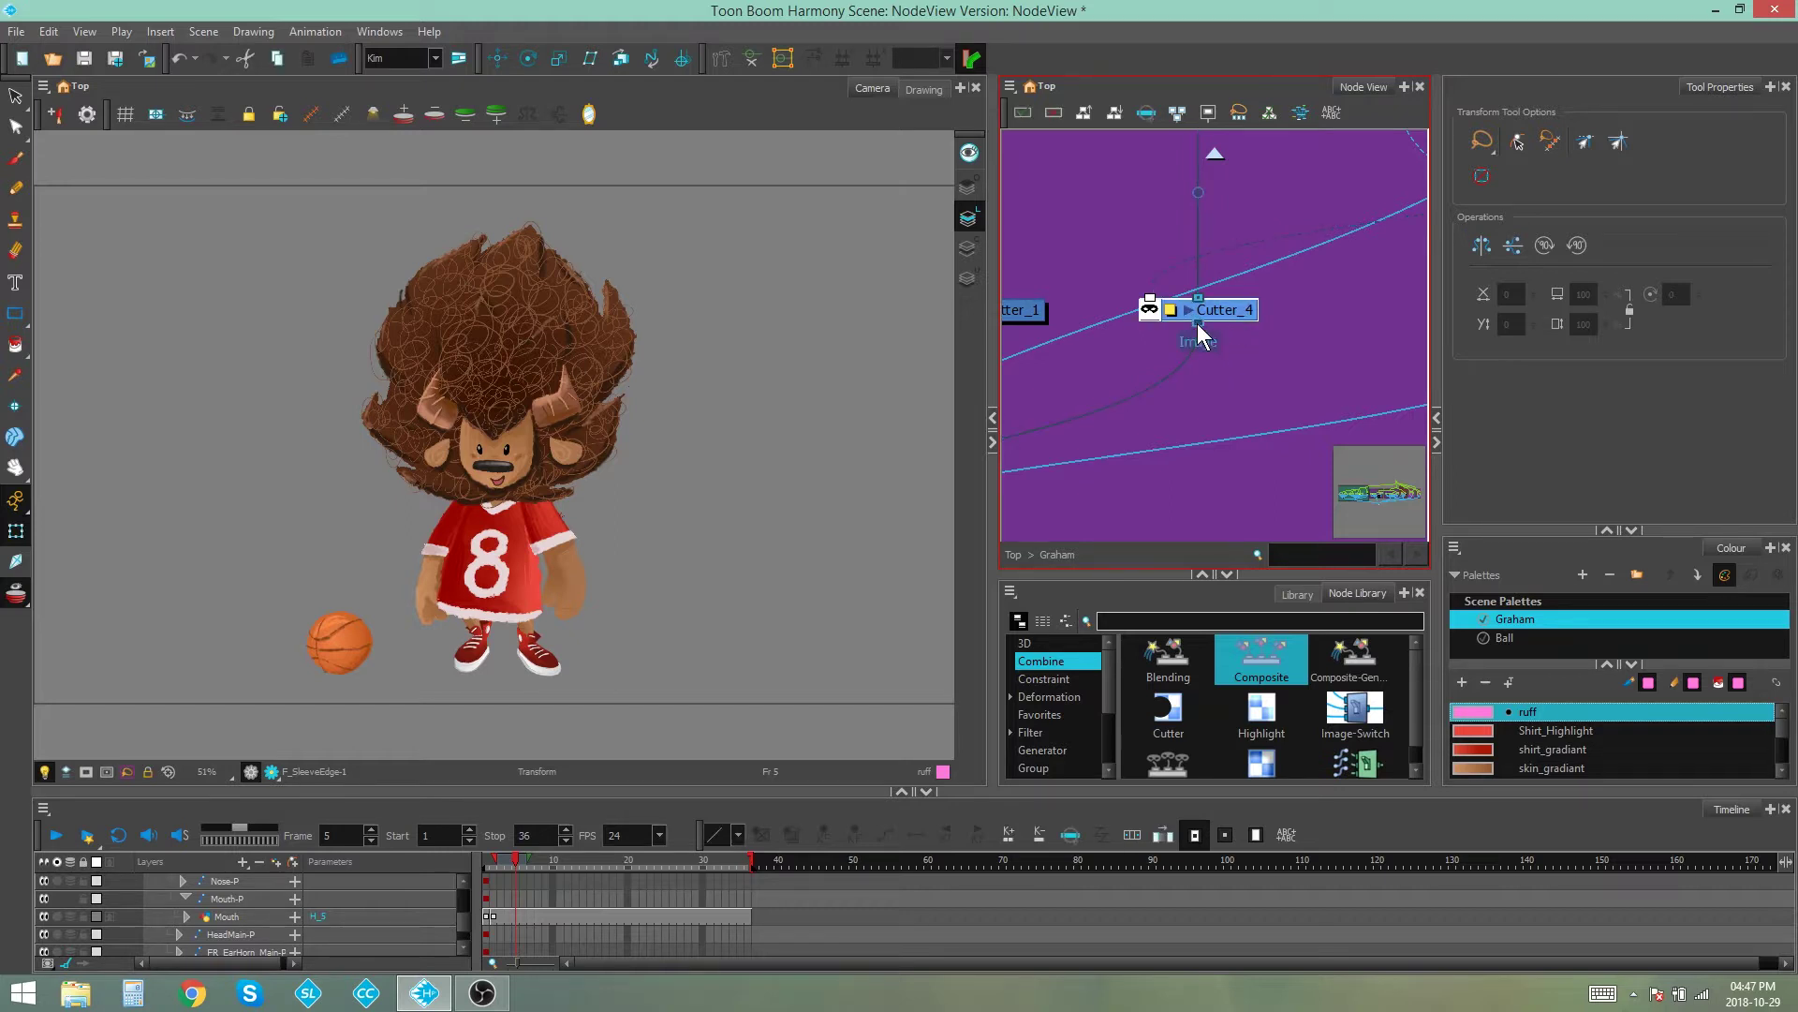
# Step the port focus between Cutter_4's output, image input and matte input, ending on the image input
pyautogui.scroll(2, 1251, 339)
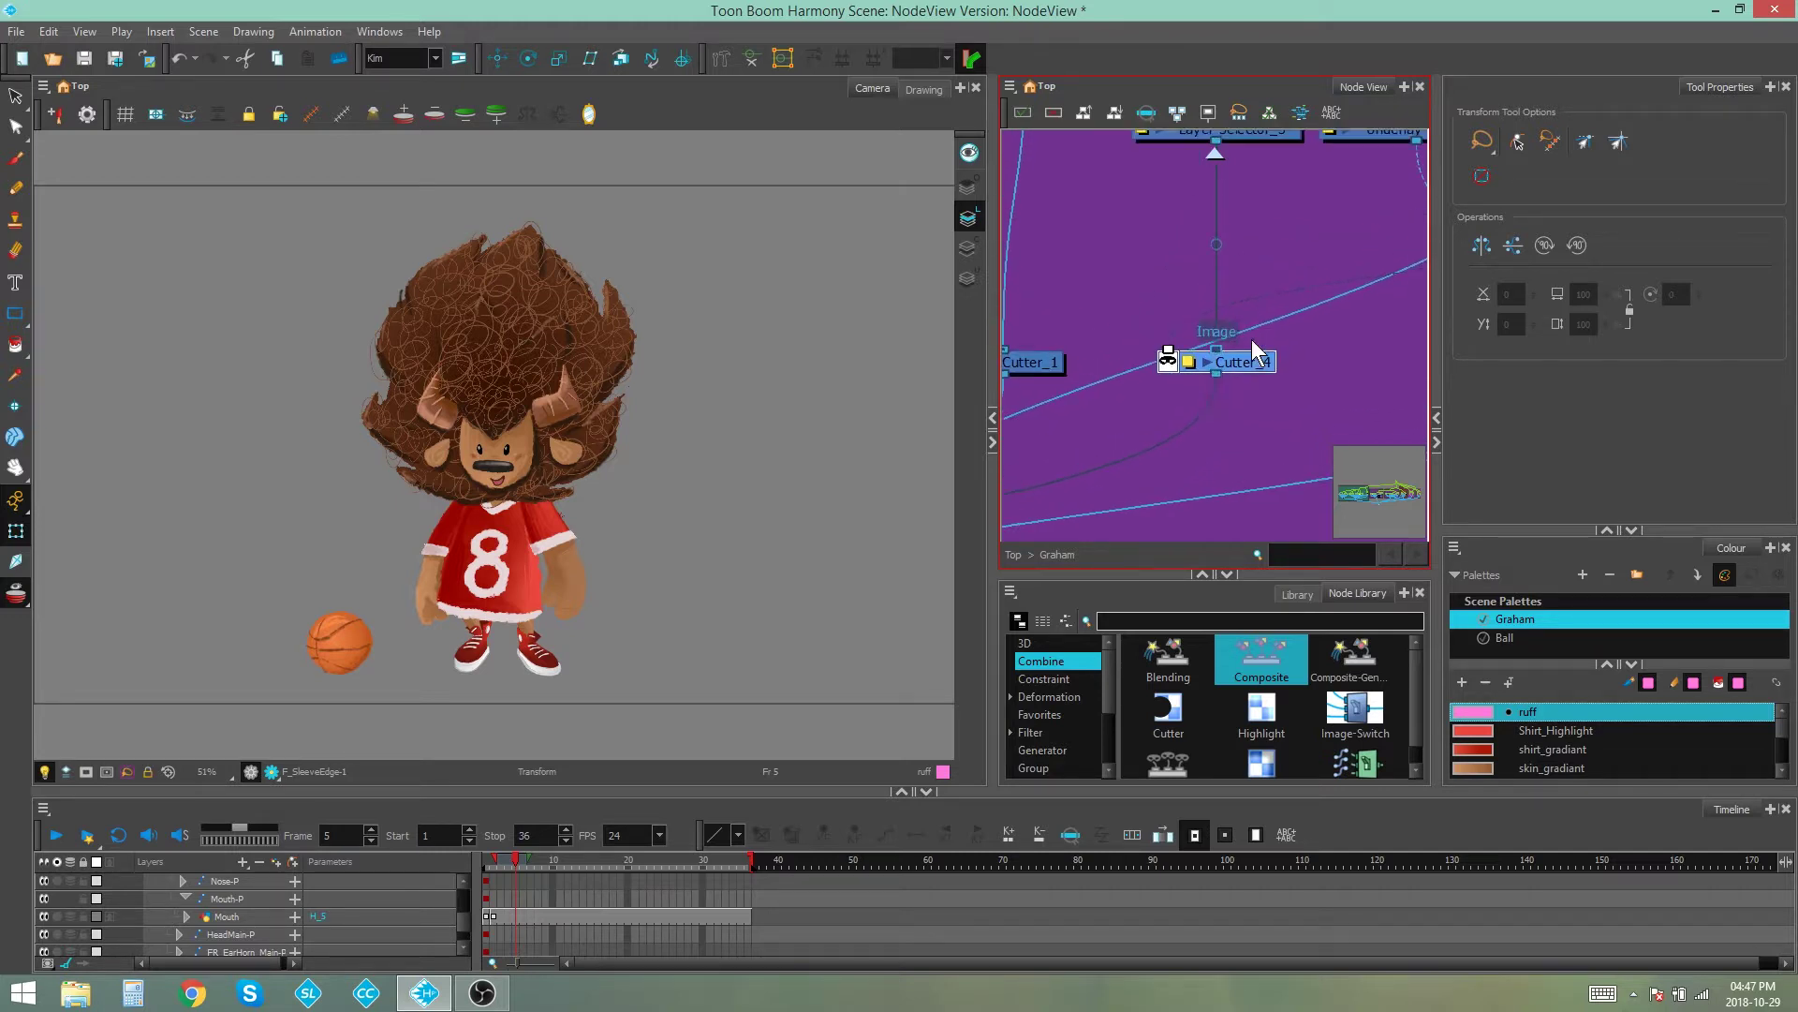
pyautogui.scroll(-1, 1252, 339)
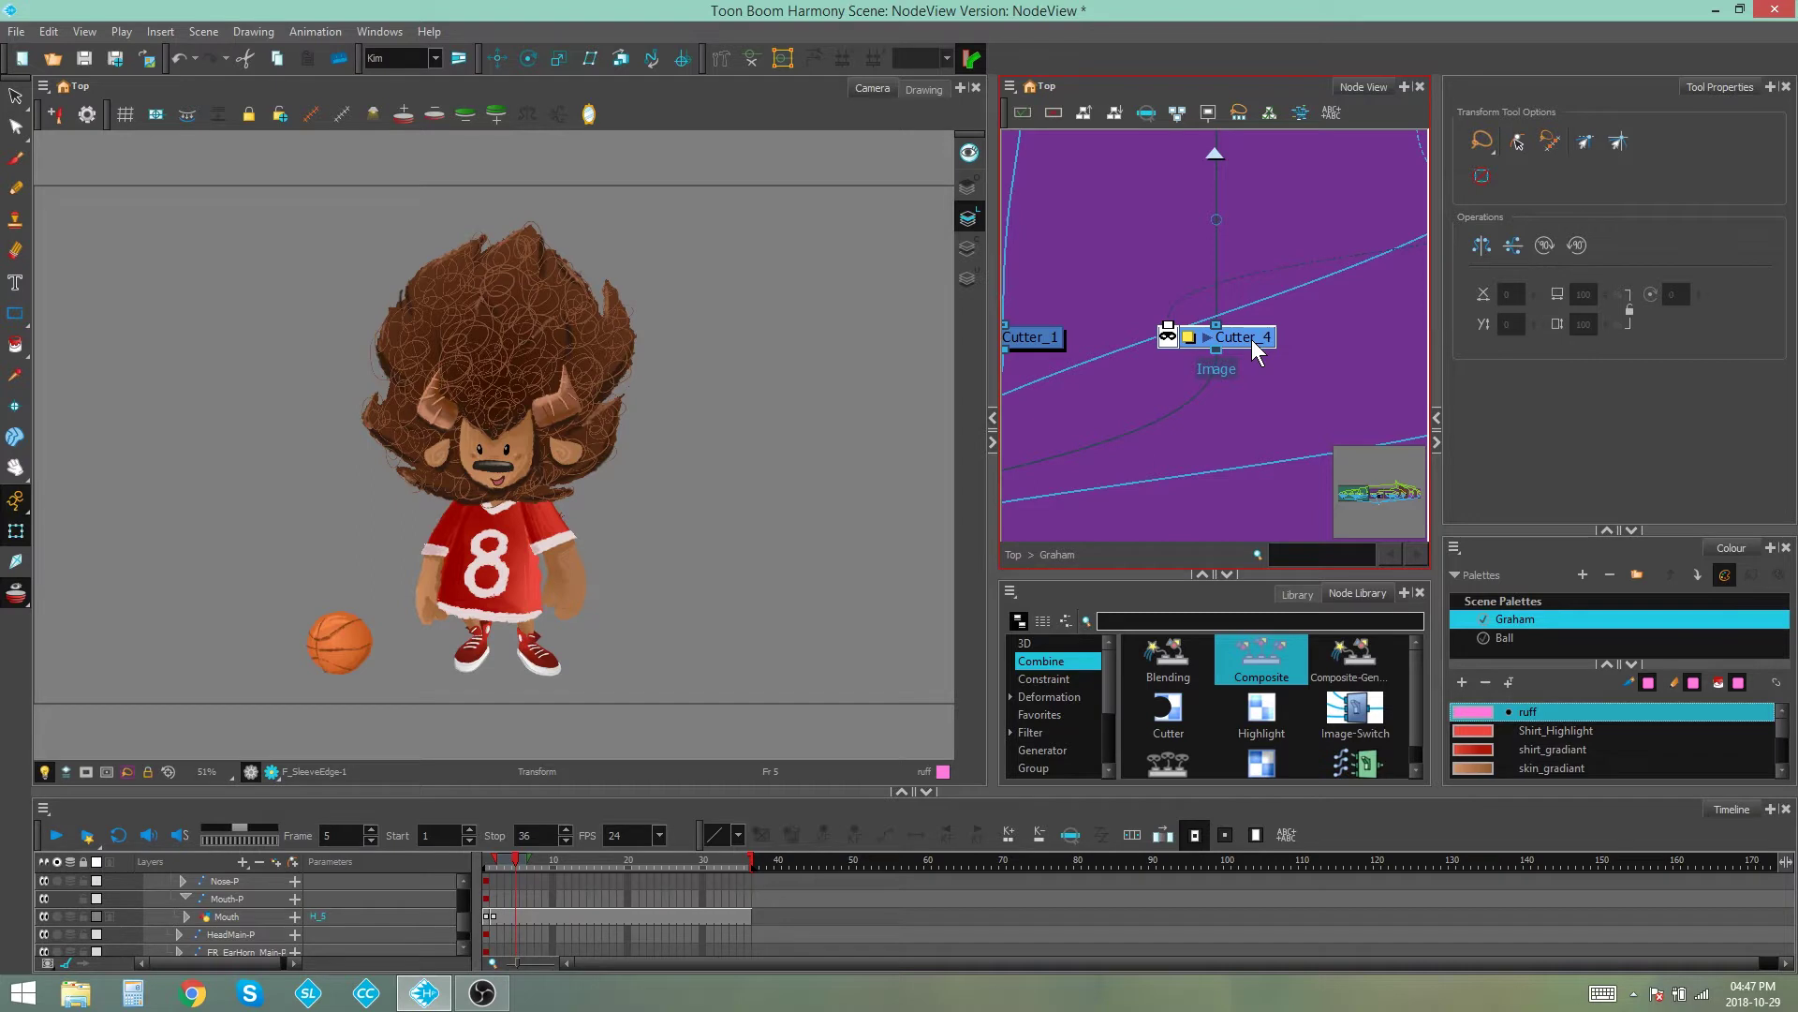
pyautogui.scroll(1, 1251, 339)
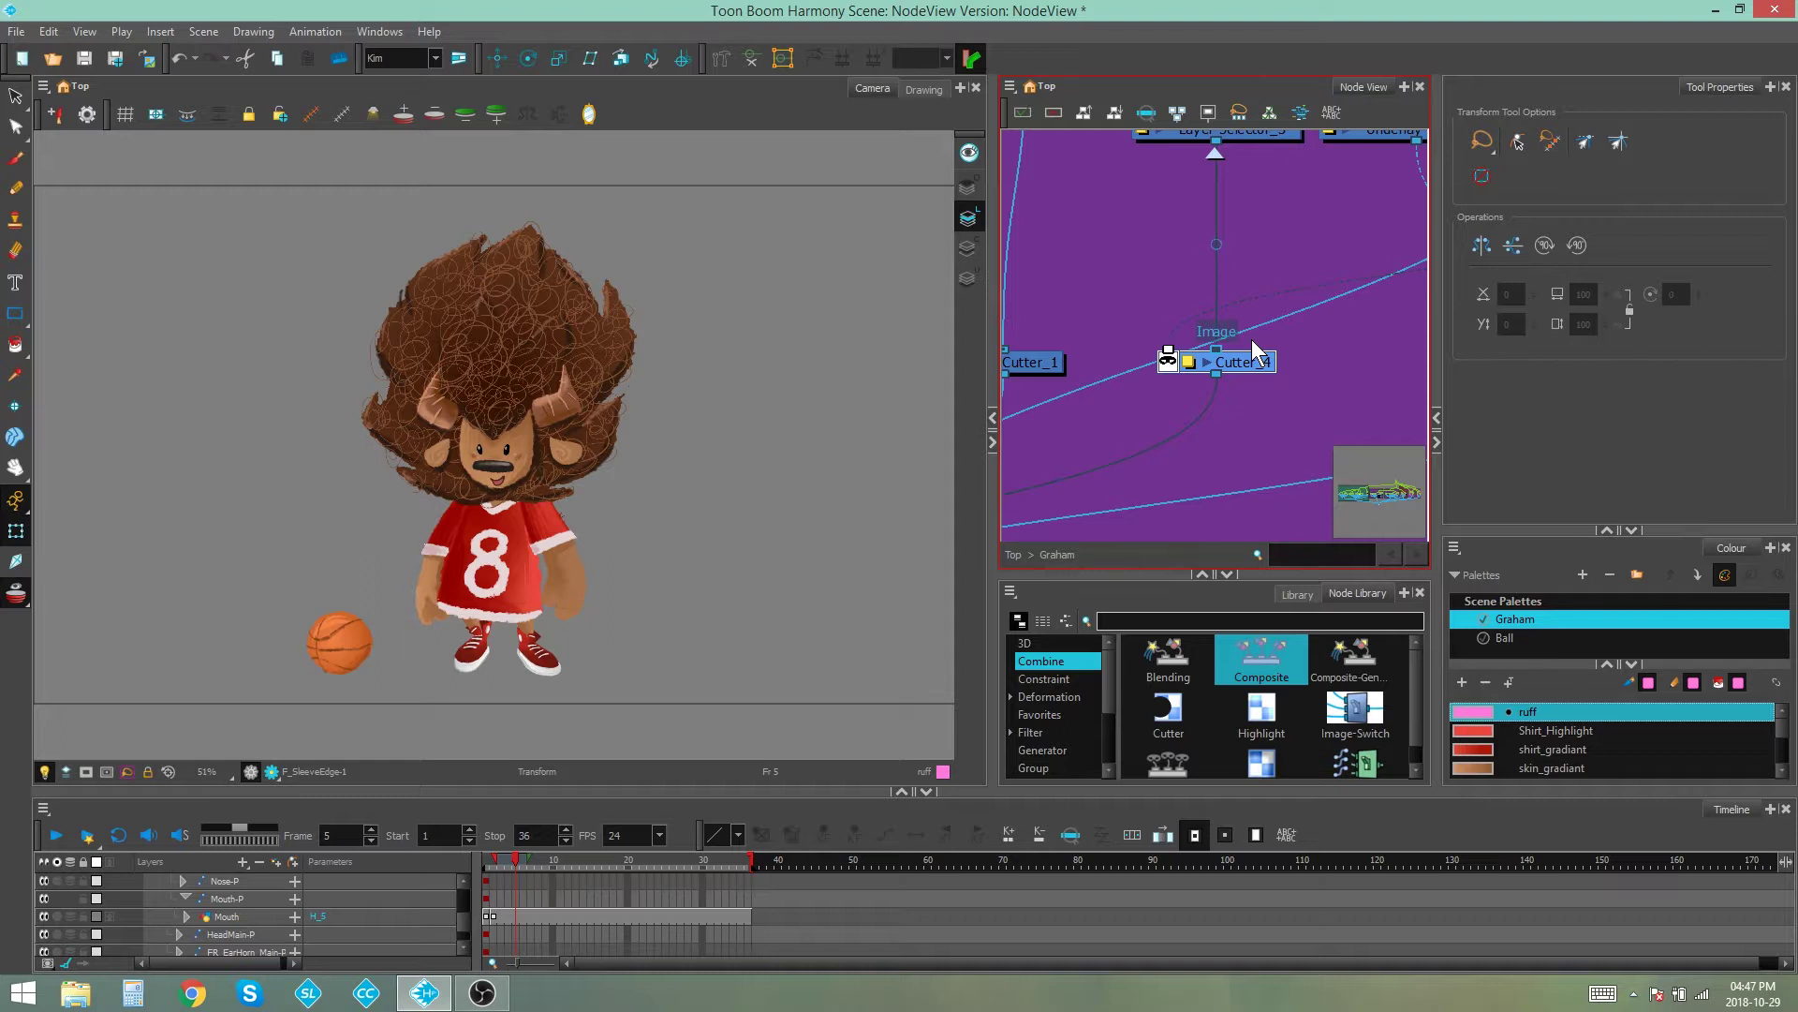
pyautogui.press('Left')
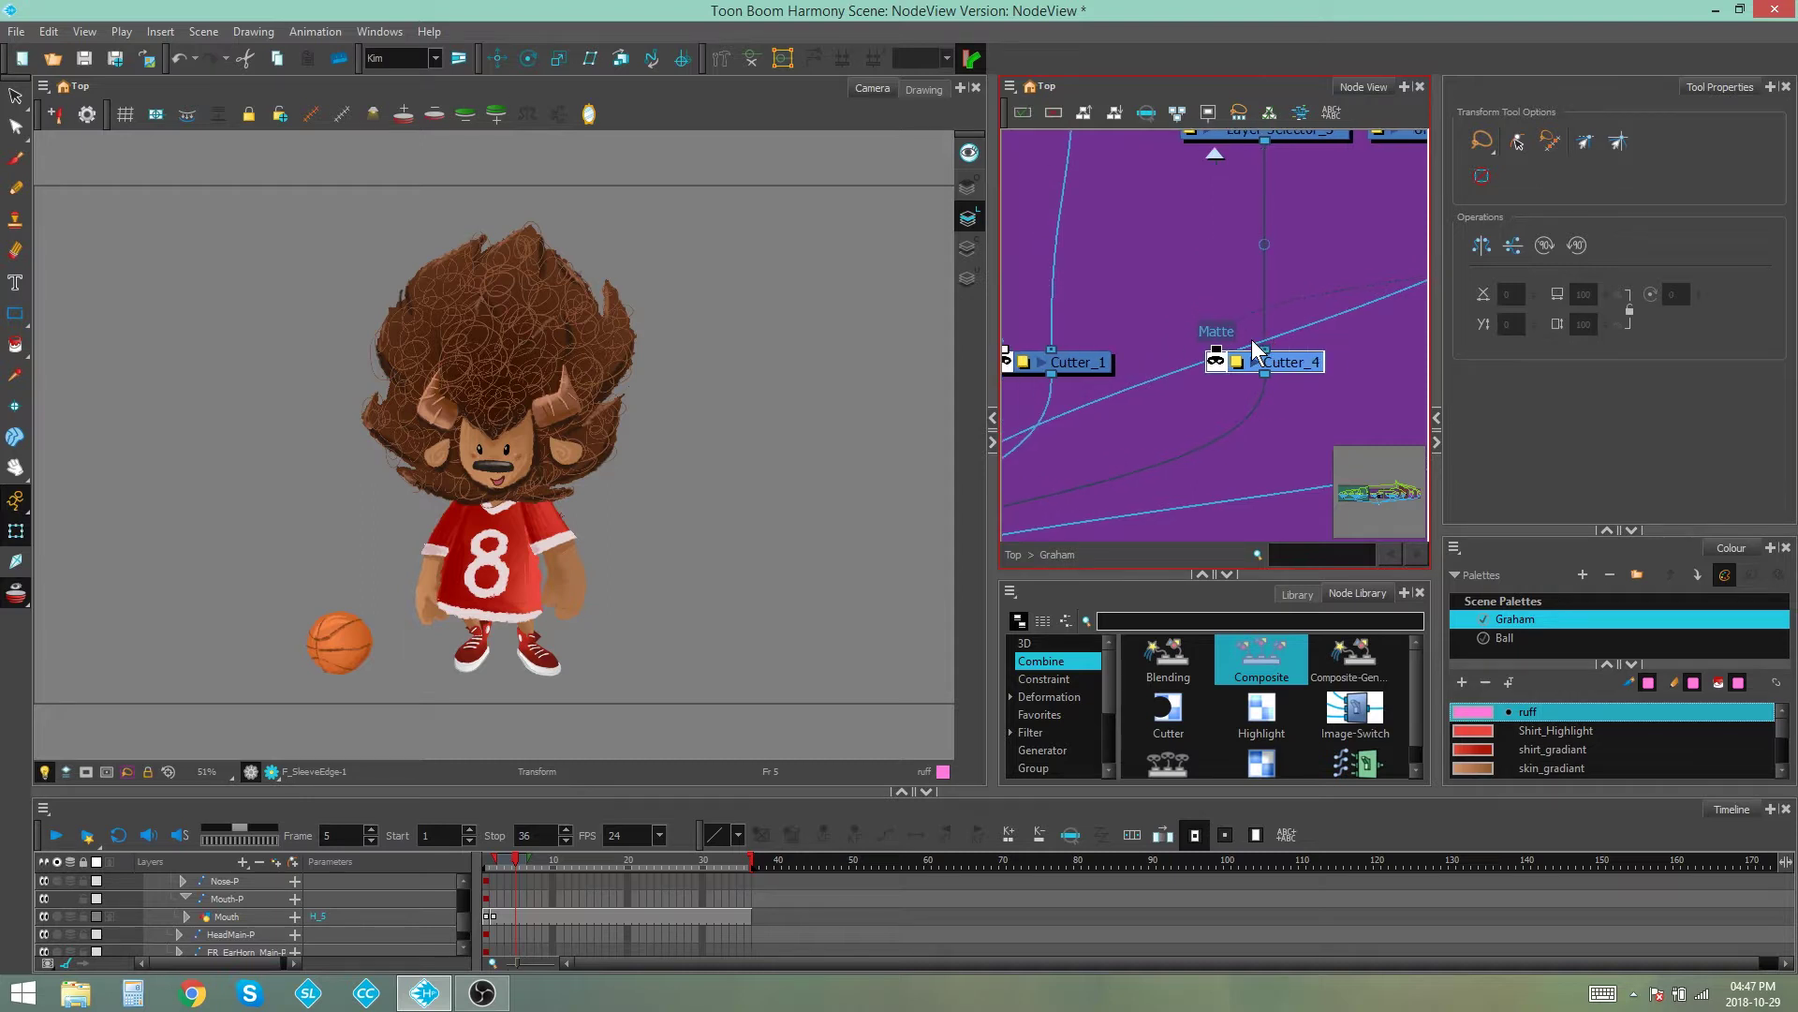
pyautogui.hscroll(1, 1251, 339)
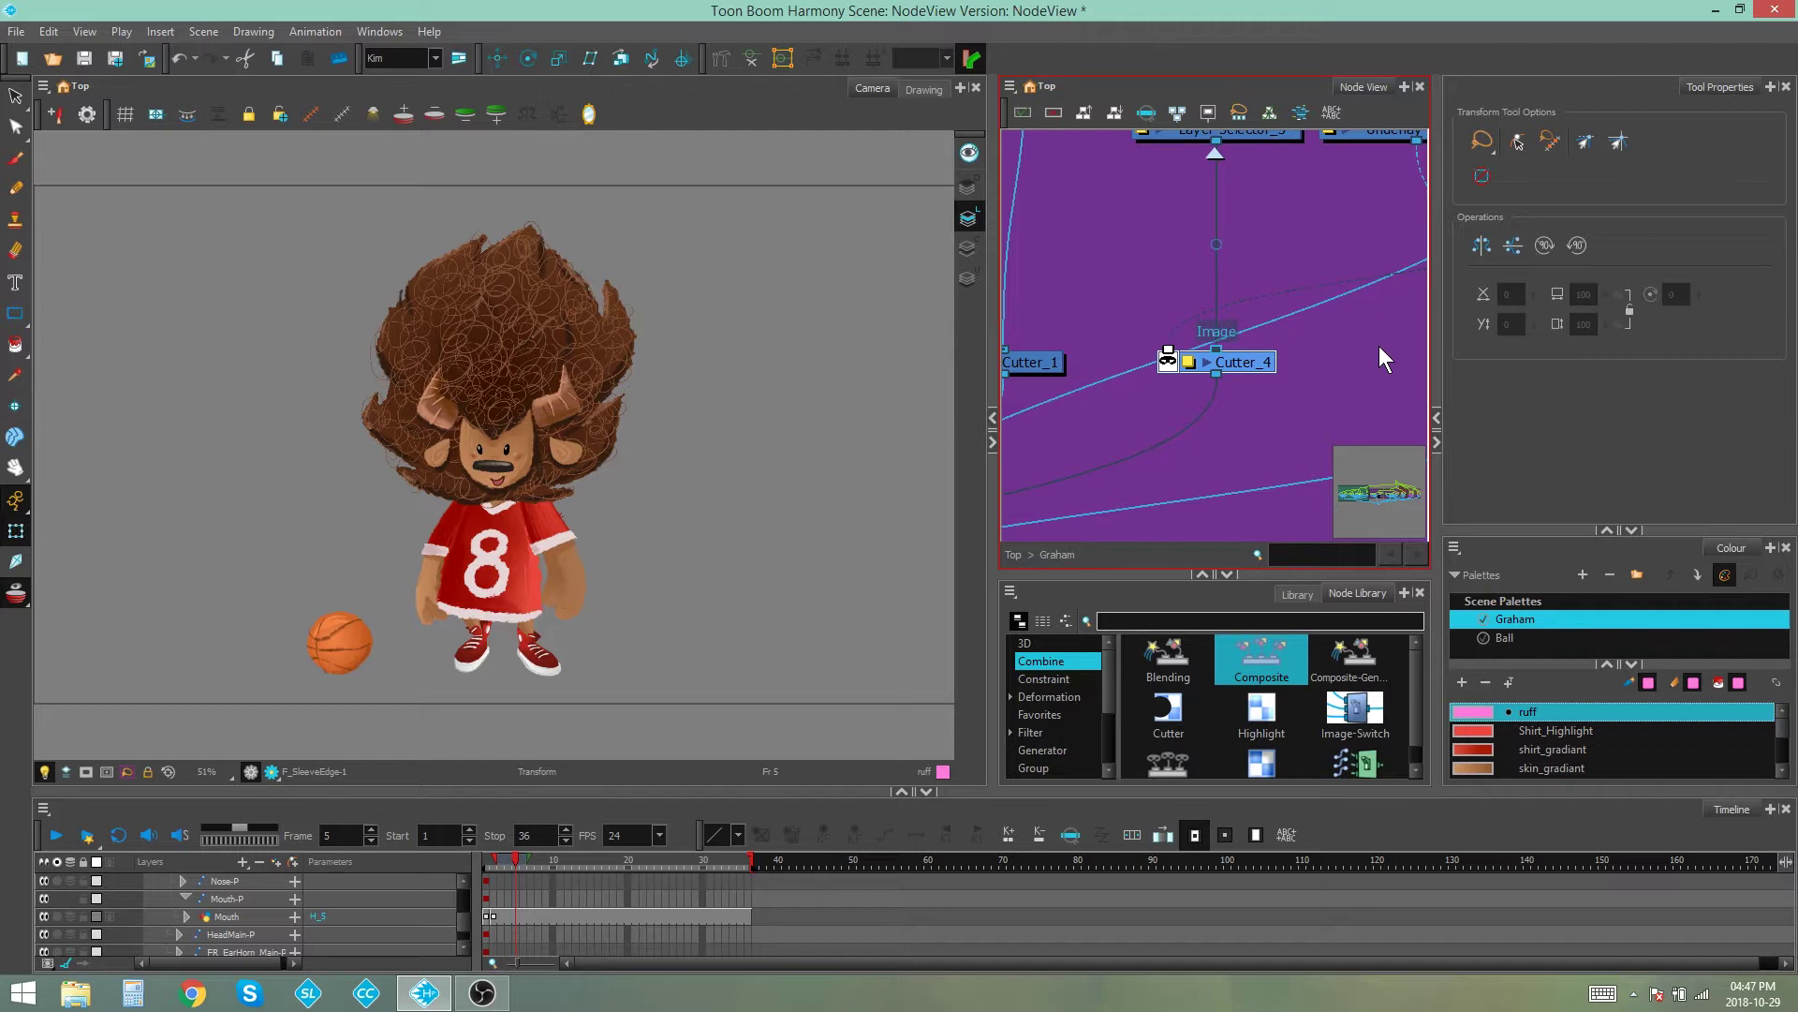
# Follow the image connection upstream through Layer-Selector_3 to F_SleeveEdge, and go down the other branch to Underlay-Layer_1's image port
pyautogui.scroll(4, 1381, 358)
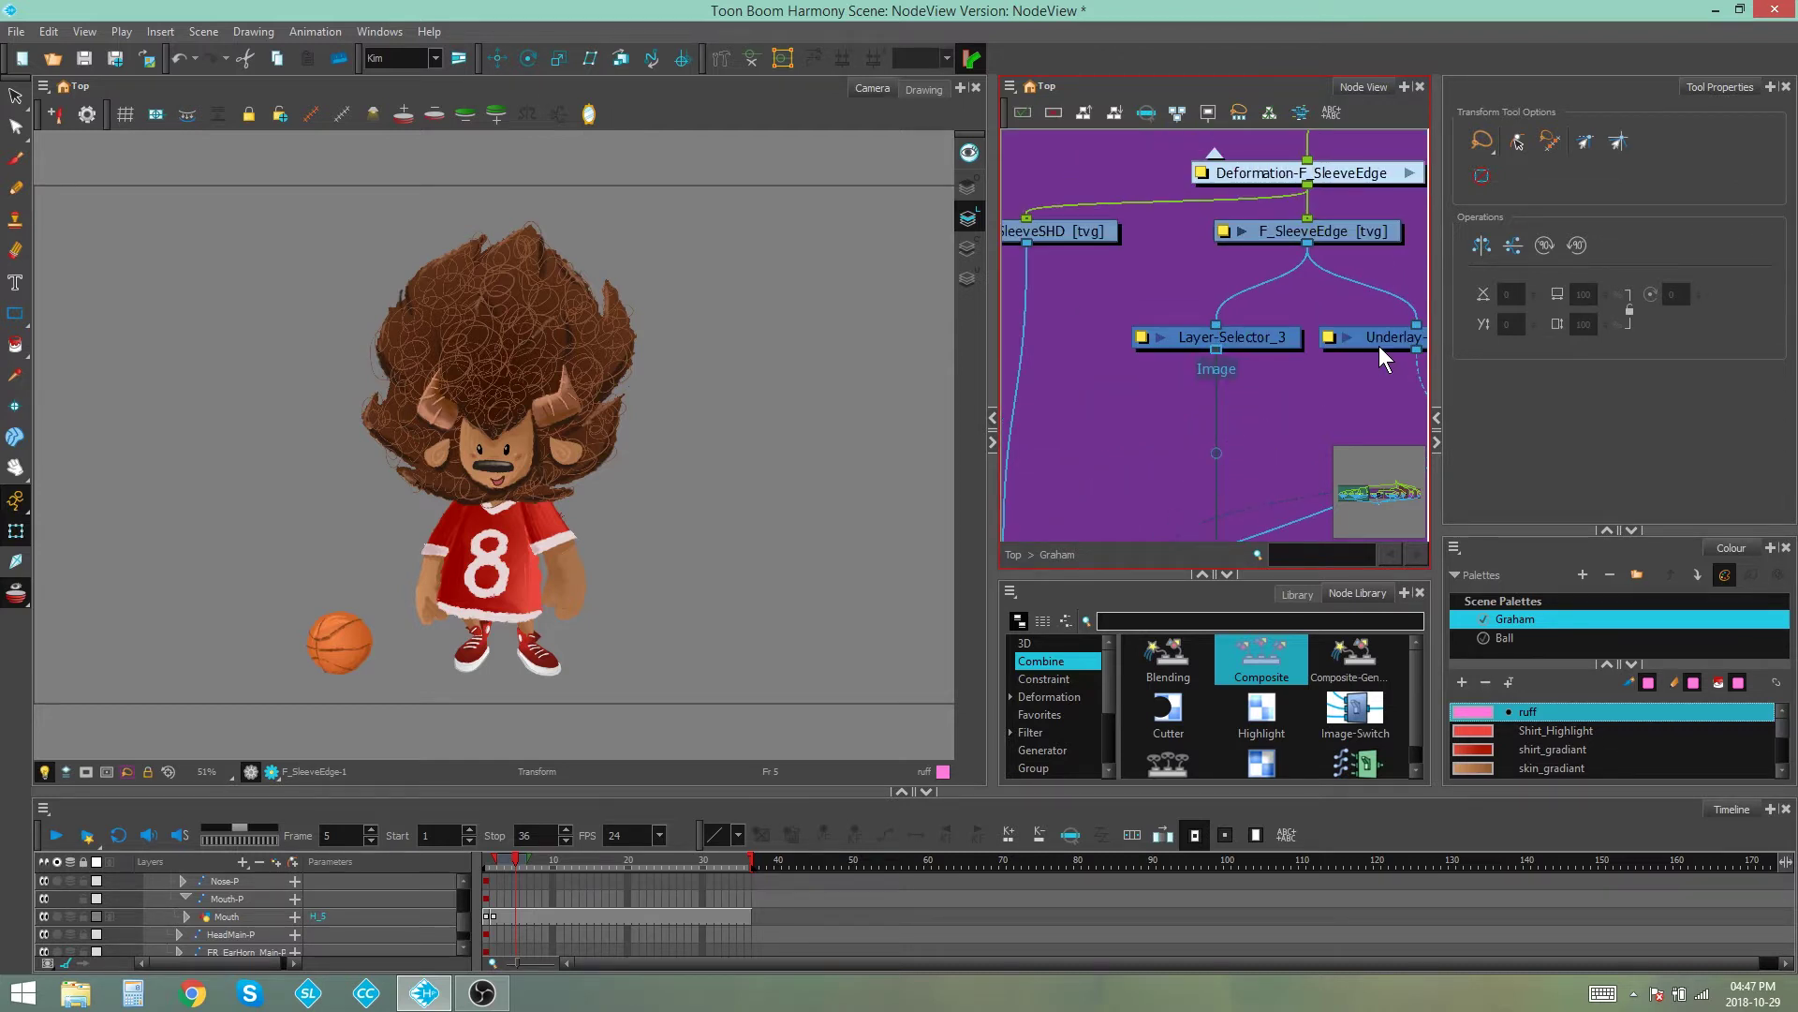
pyautogui.scroll(1, 1379, 345)
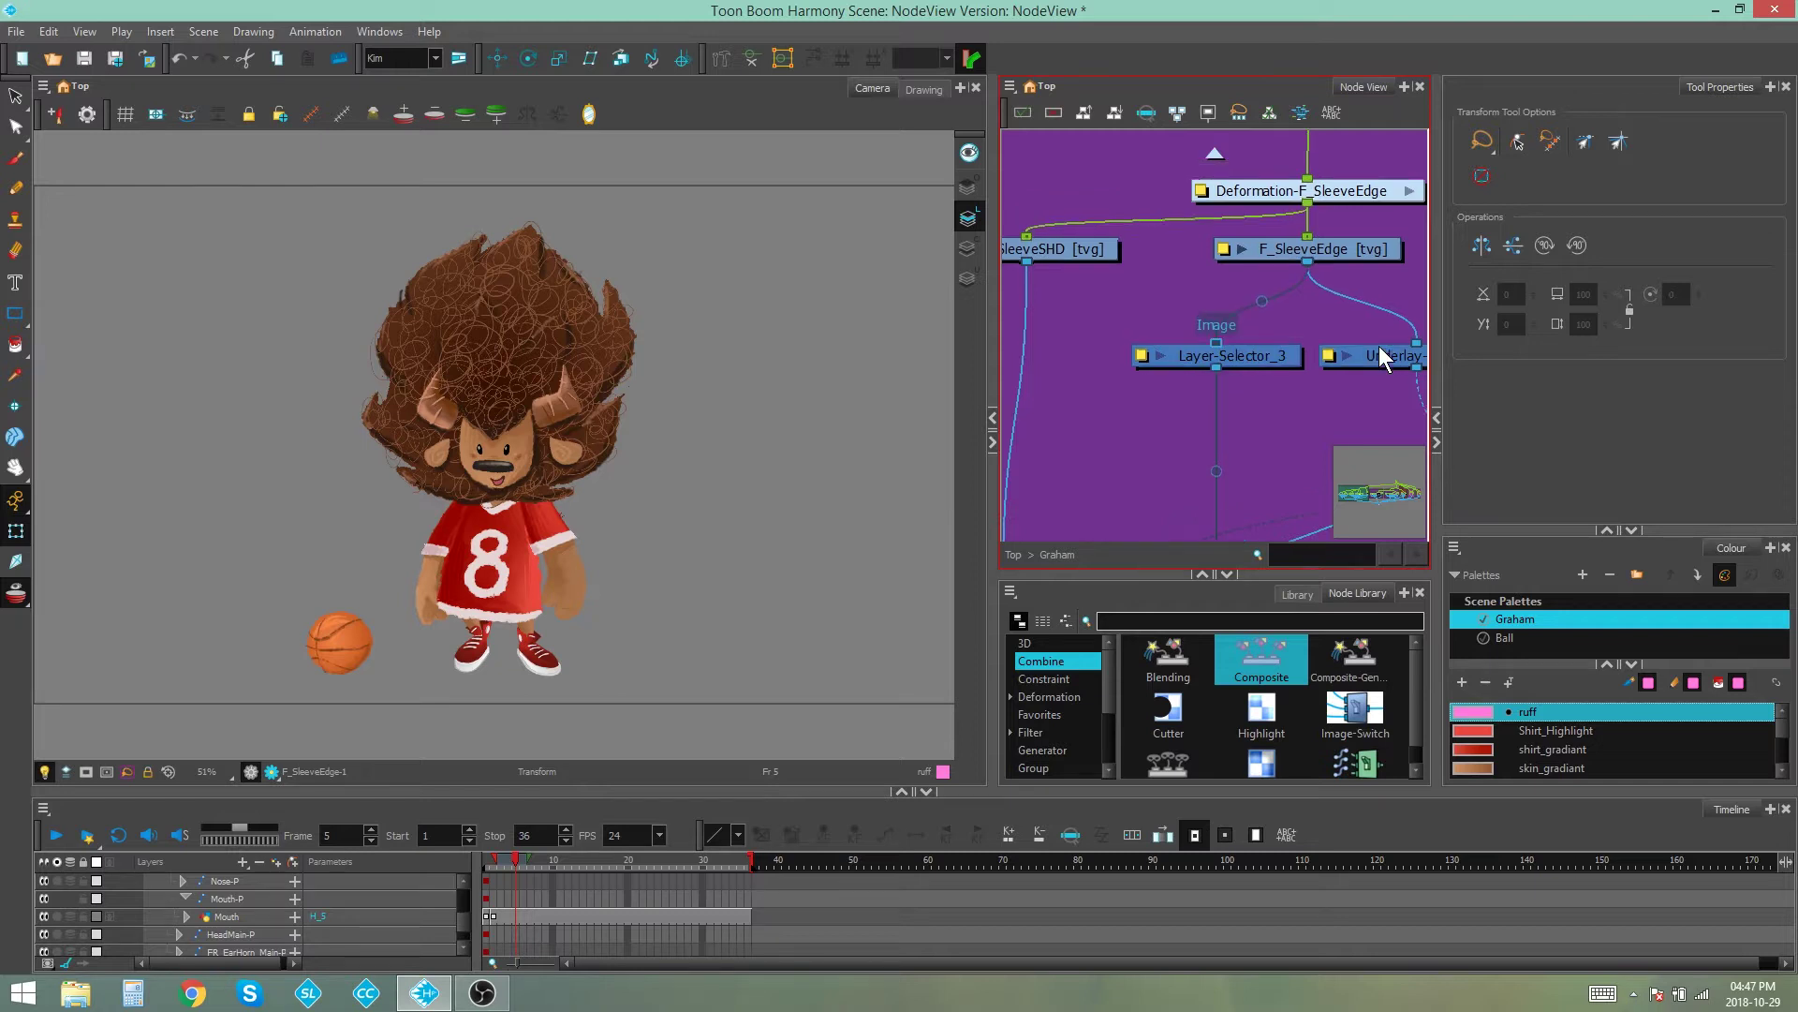
pyautogui.scroll(3, 1379, 345)
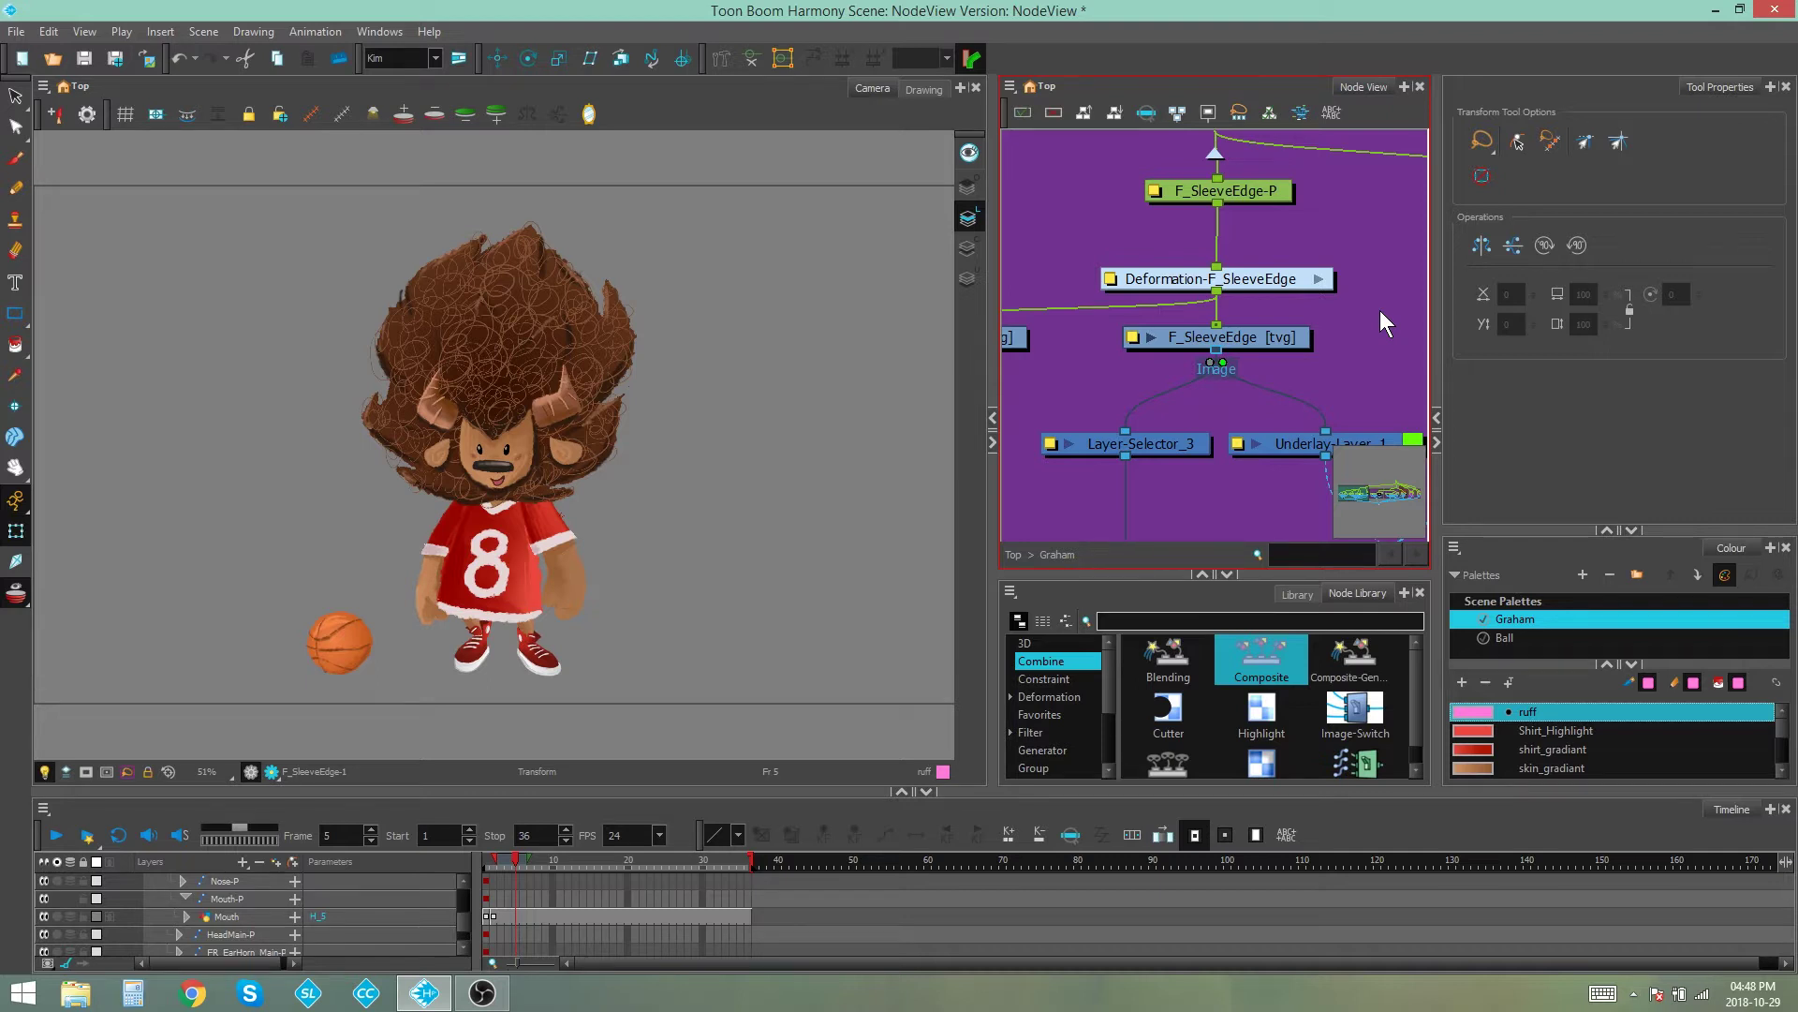
pyautogui.press('Down')
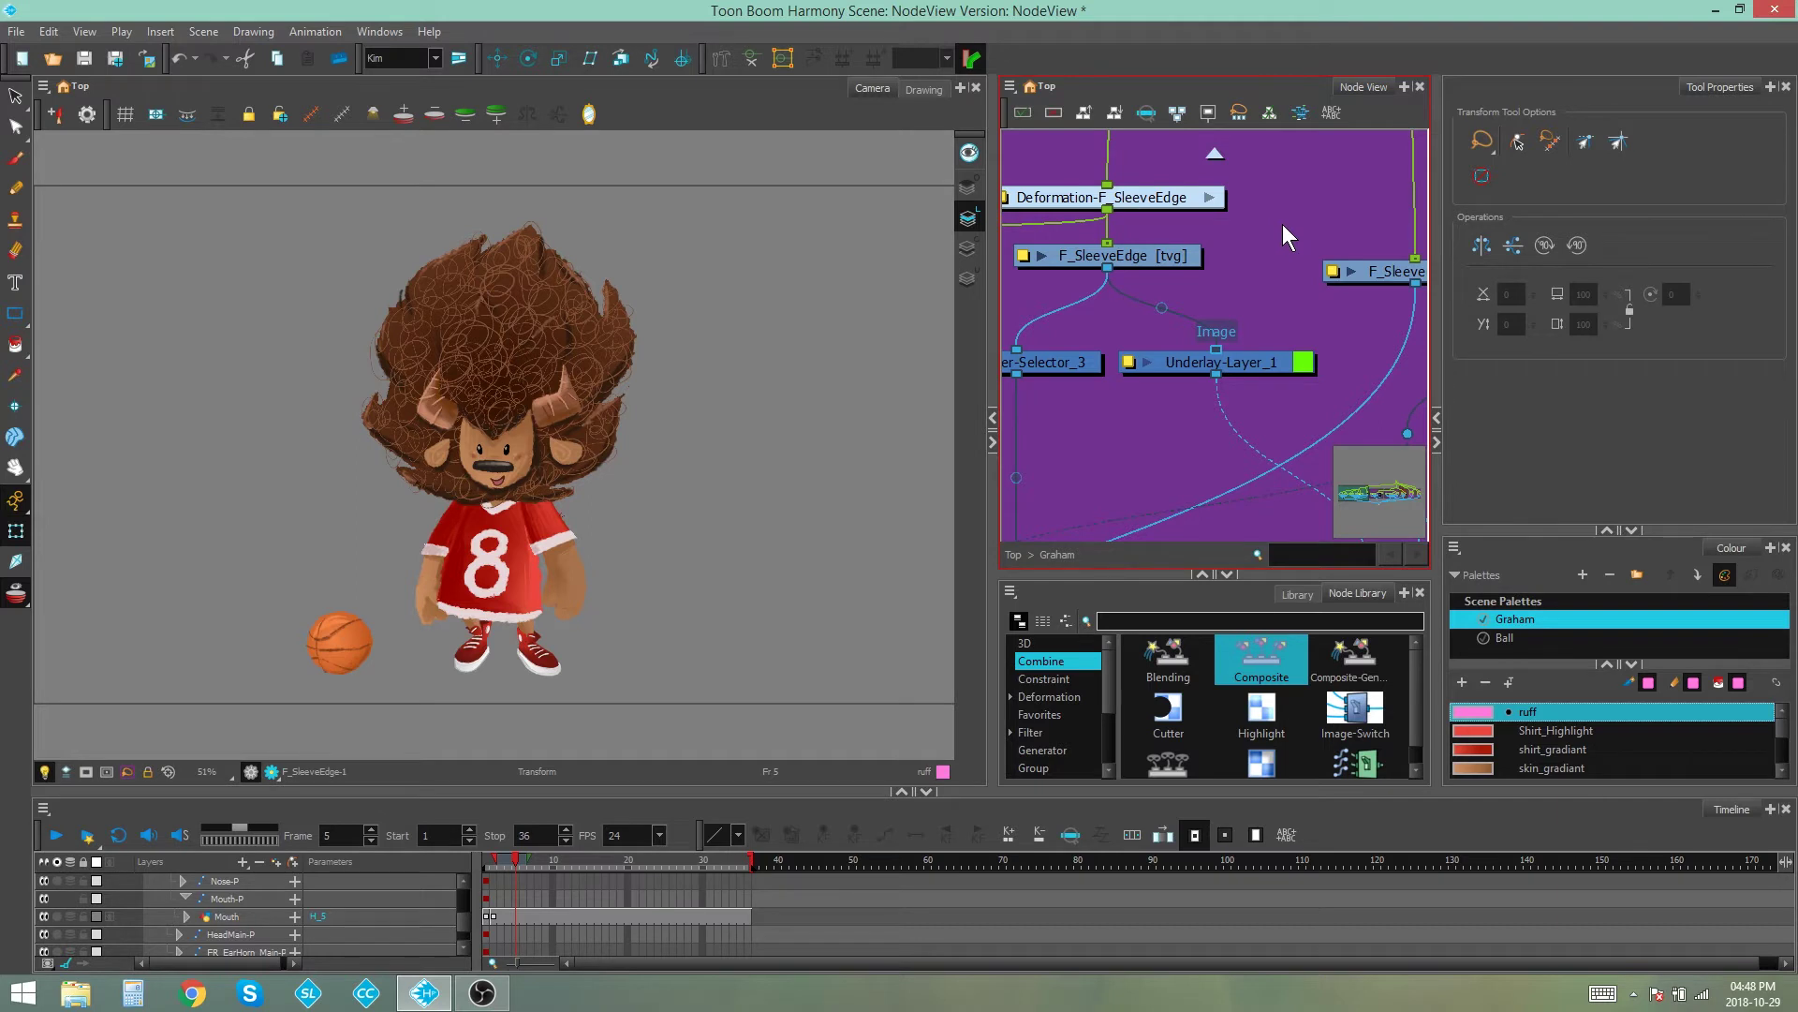
# Travel upstream from Underlay-Layer_1 through F_SleeveEdge to Deformation-F_SleeveEdge, and enter that deformation group
pyautogui.press('Up')
pyautogui.press('Up')
pyautogui.press('Up')
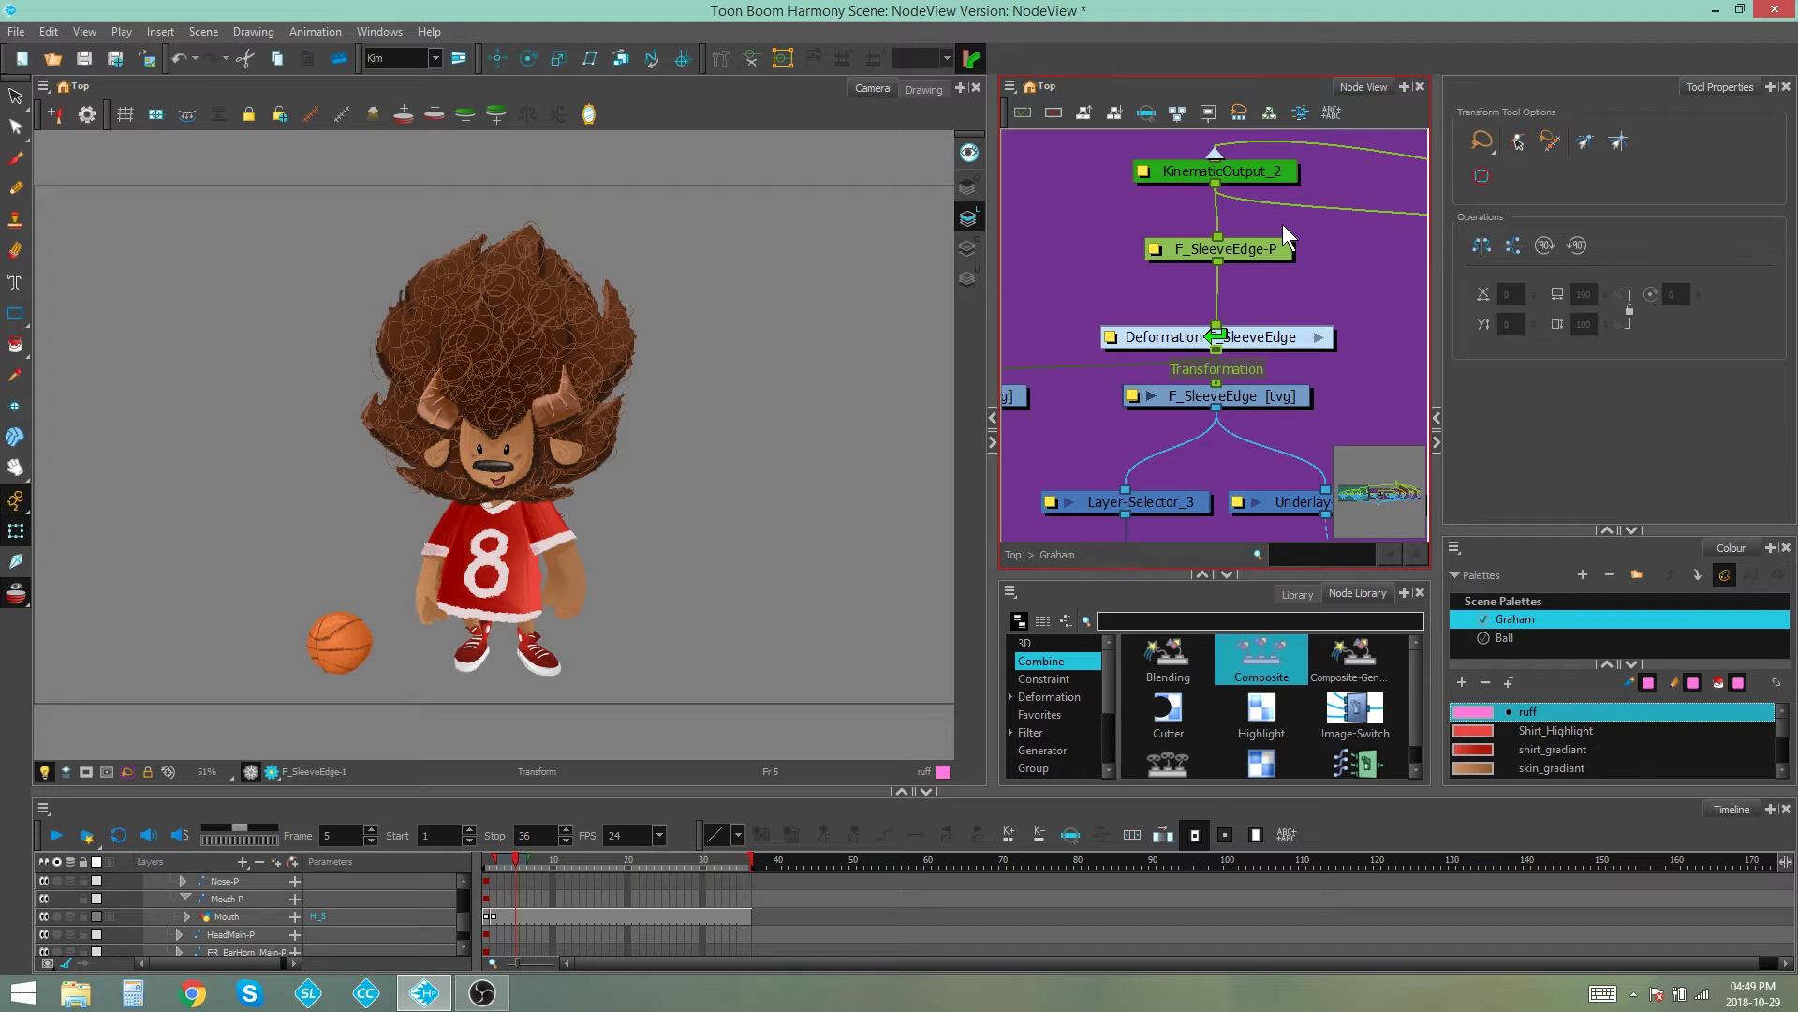
pyautogui.press('Return')
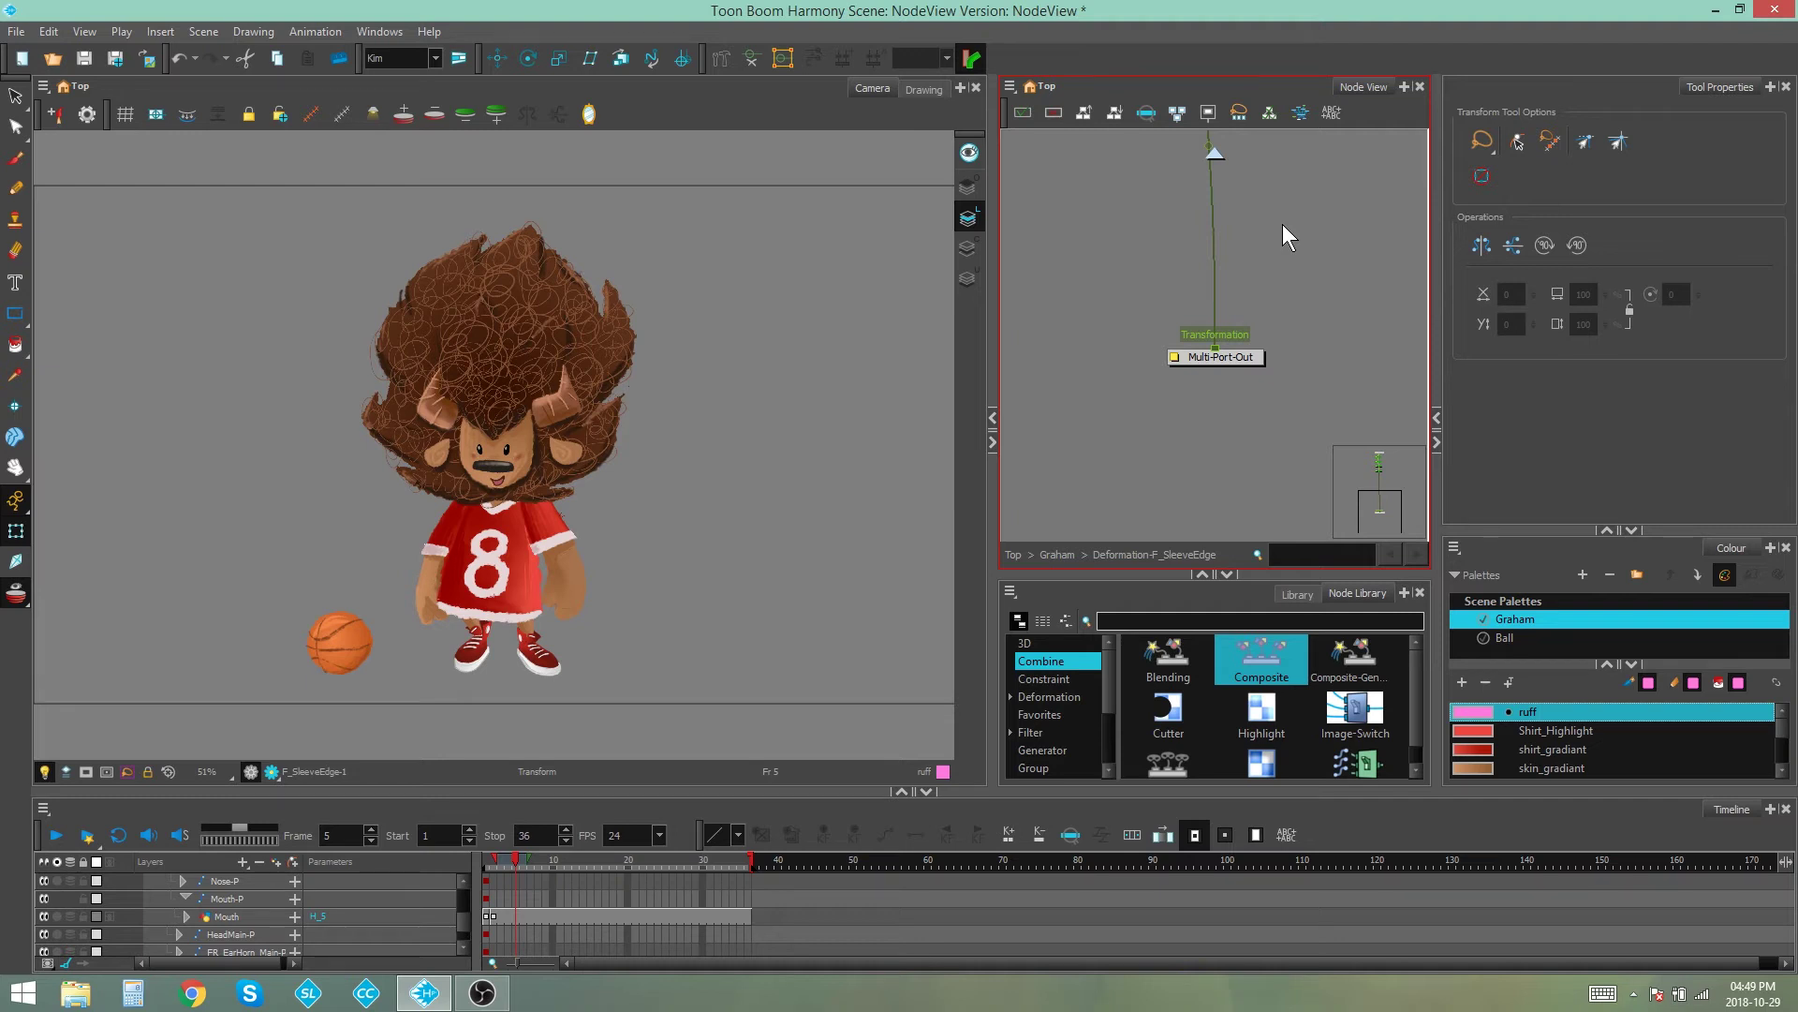
# Trace the chain from Multi-Port-Out through the Curve and Offset nodes to Multi-Port-In, and exit the deformation group
pyautogui.scroll(5, 1284, 223)
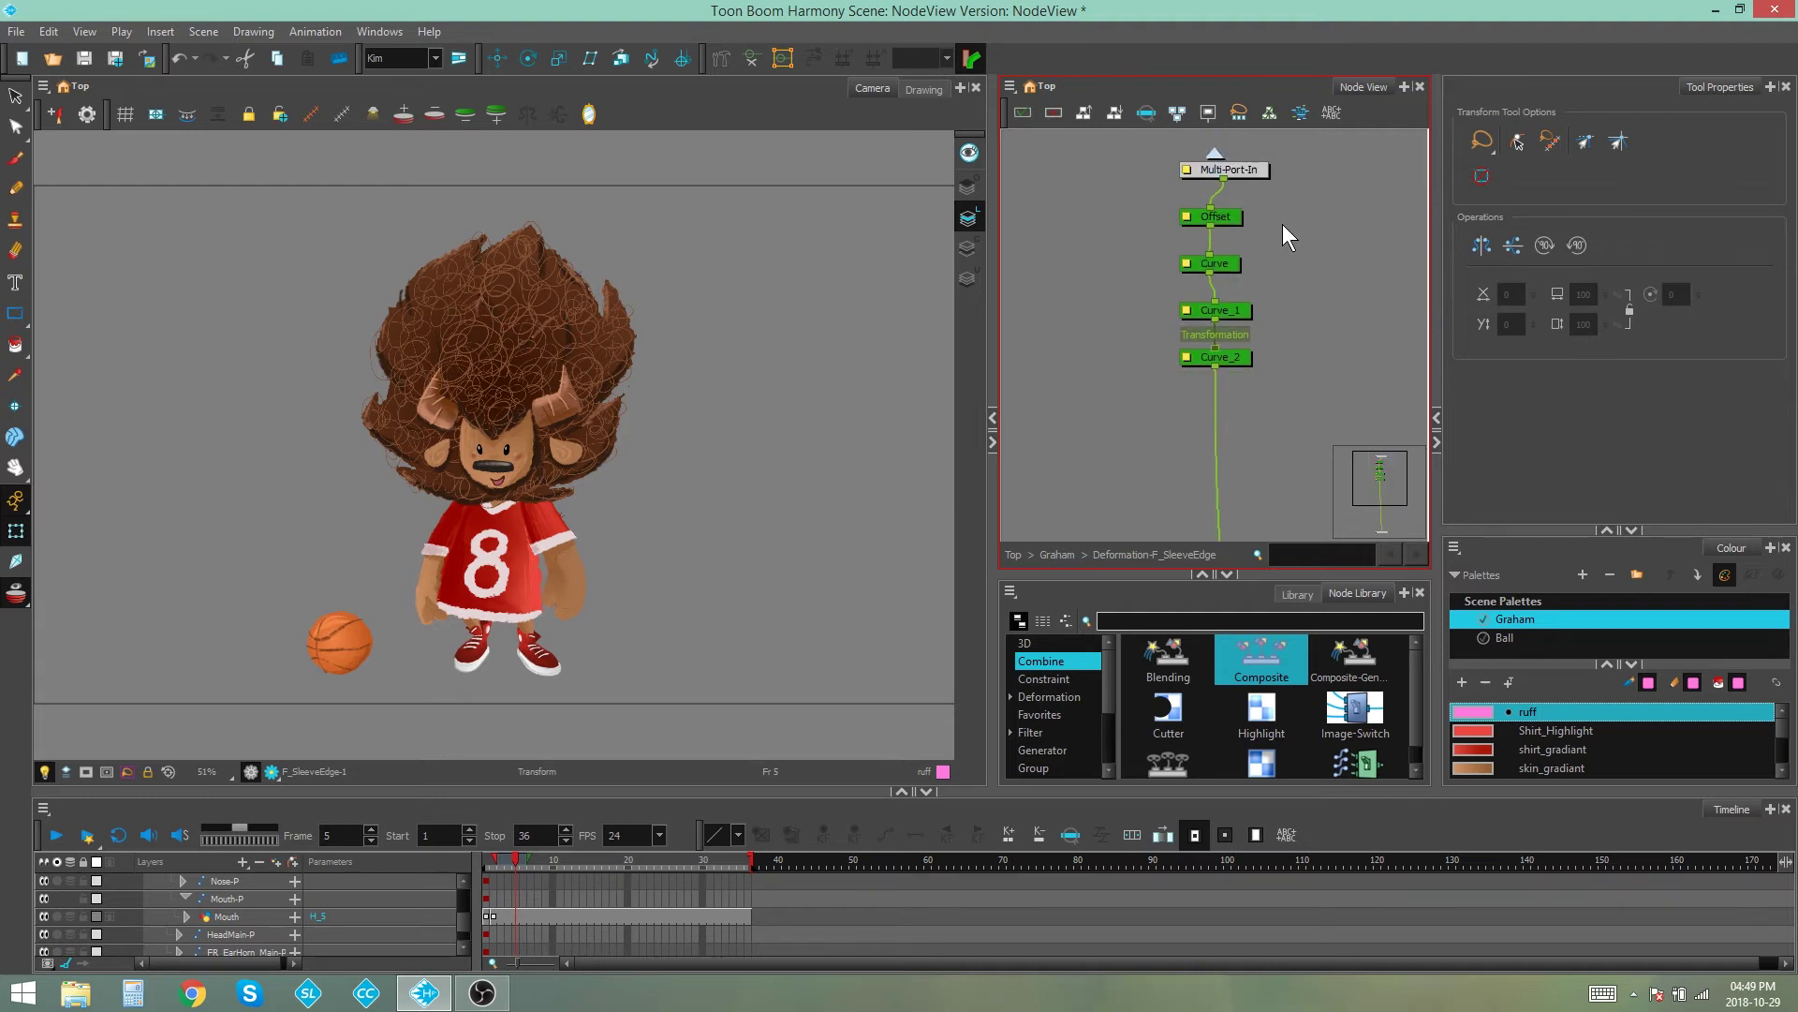
pyautogui.scroll(2, 1283, 223)
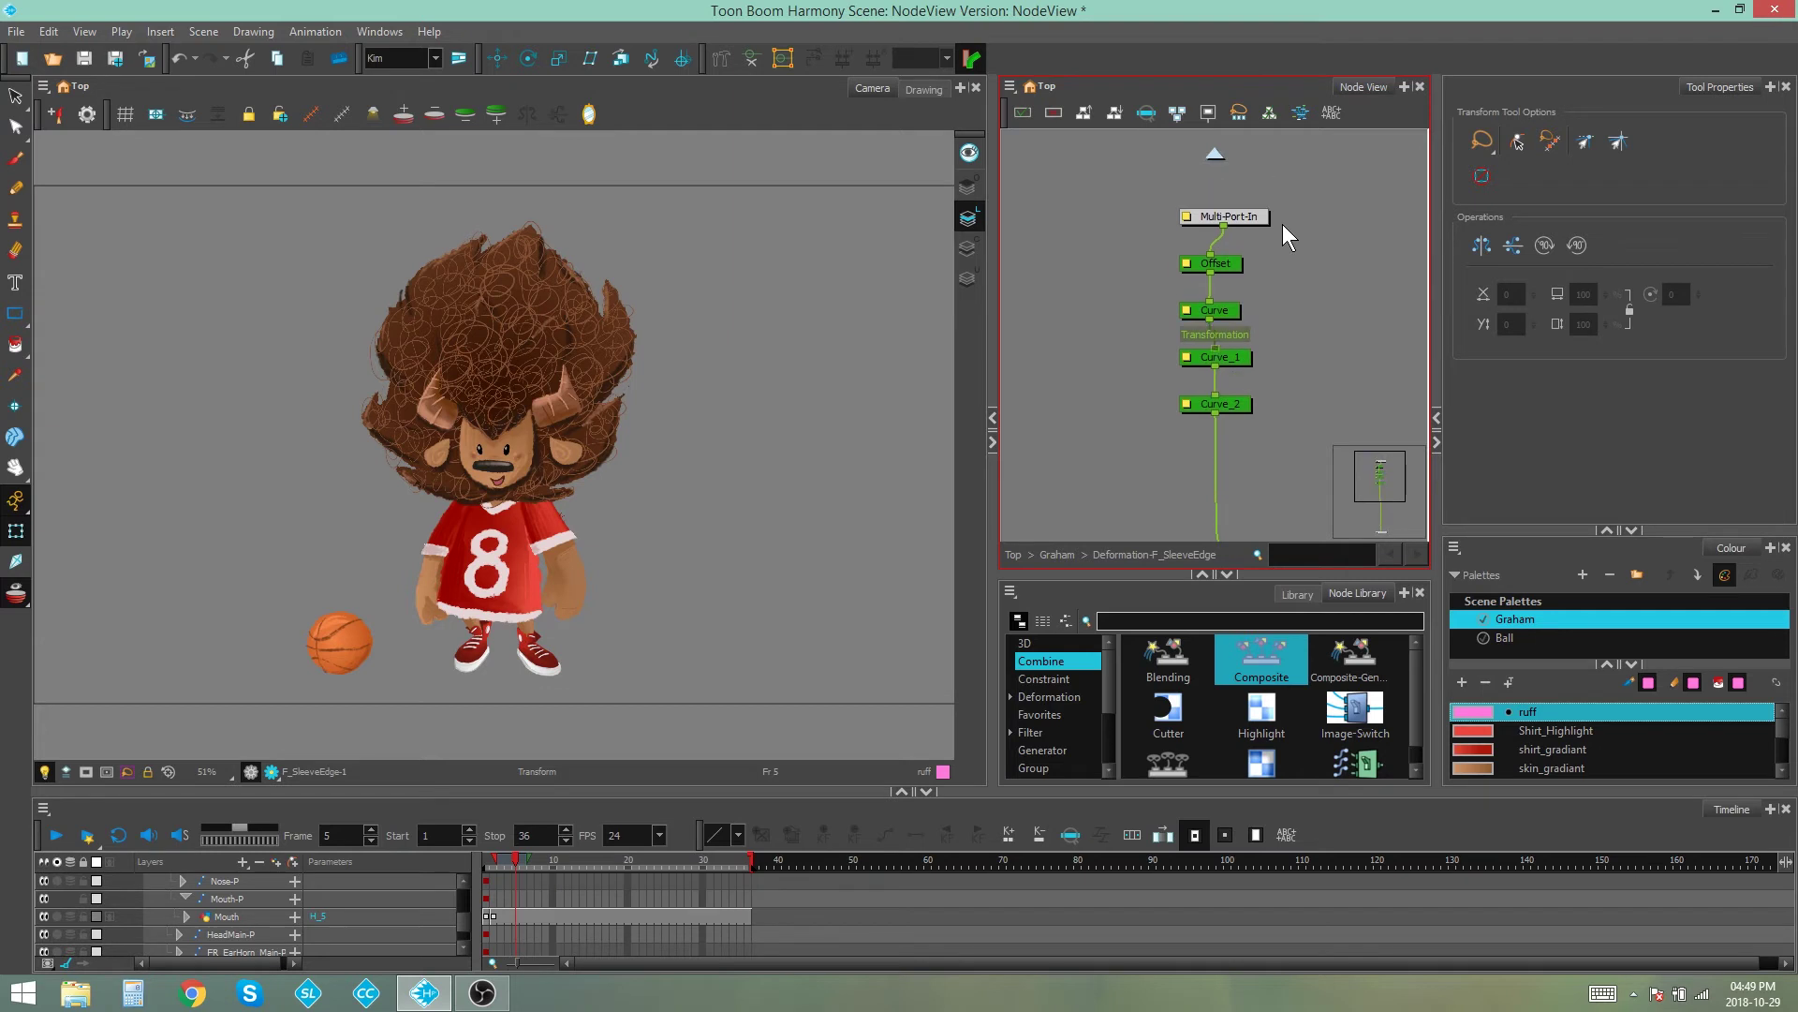
pyautogui.scroll(-1, 1283, 223)
pyautogui.scroll(1, 1283, 223)
pyautogui.scroll(4, 1283, 223)
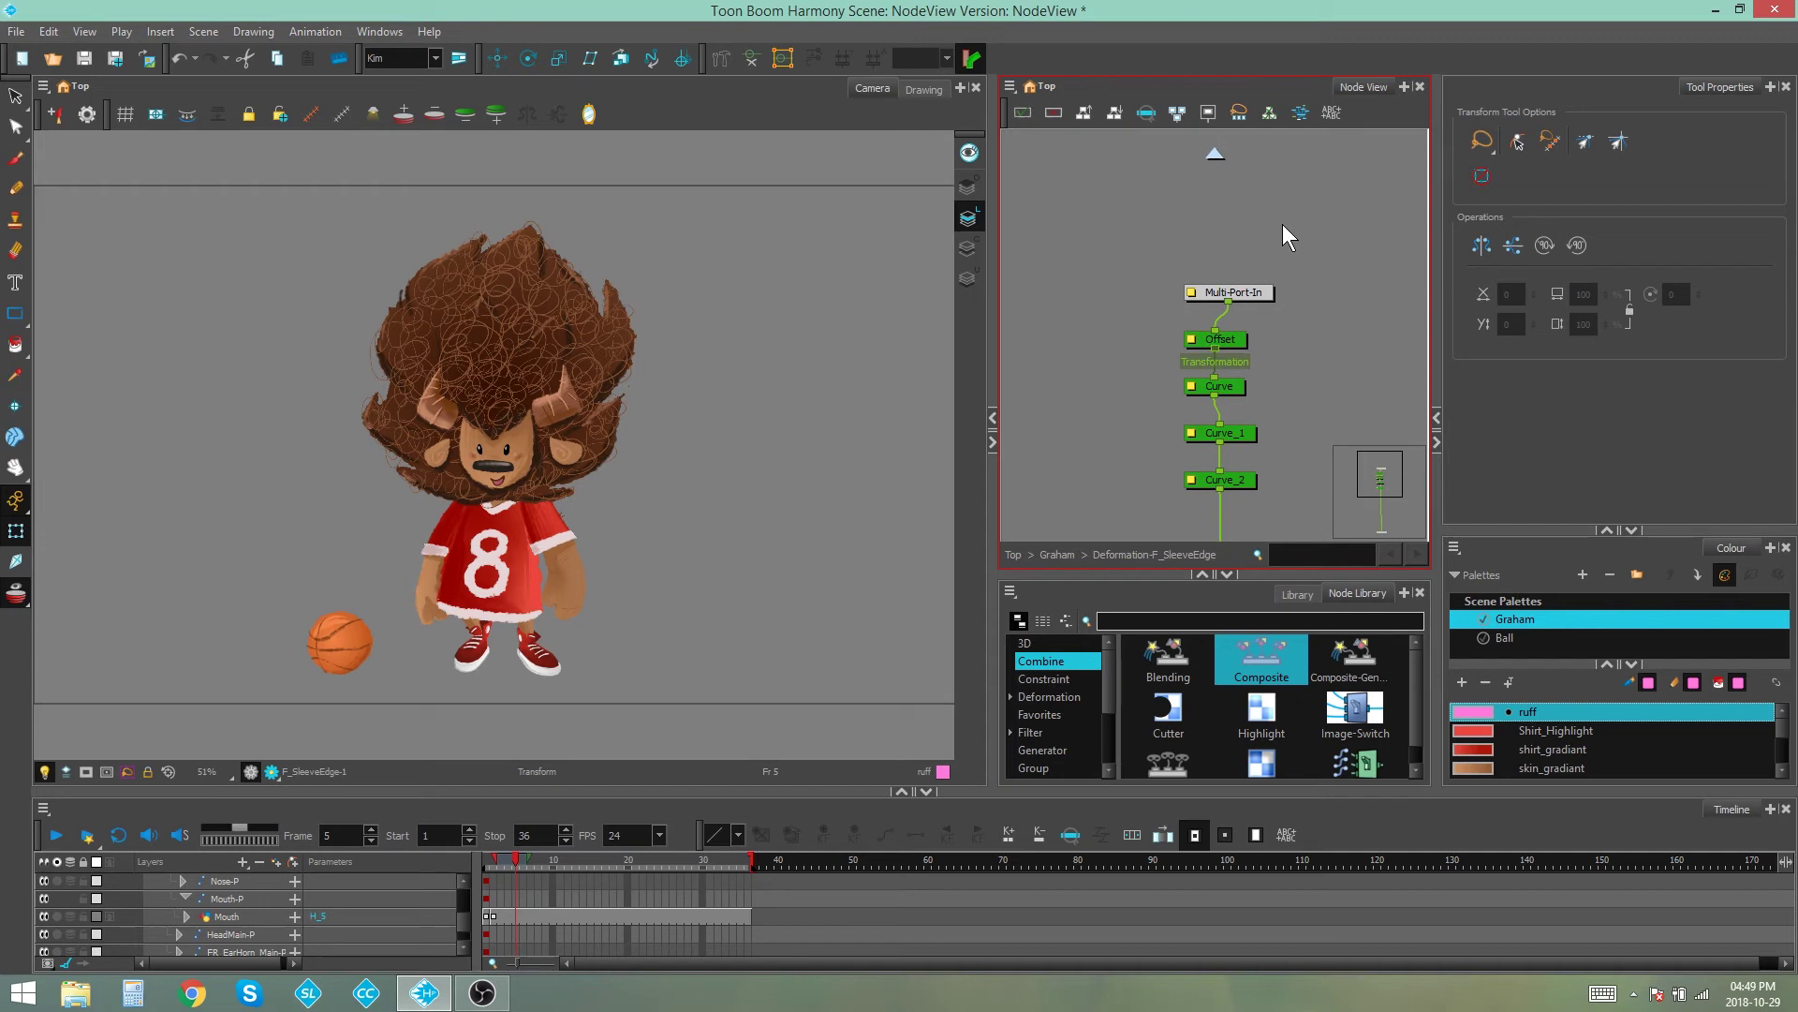
pyautogui.scroll(1, 1283, 225)
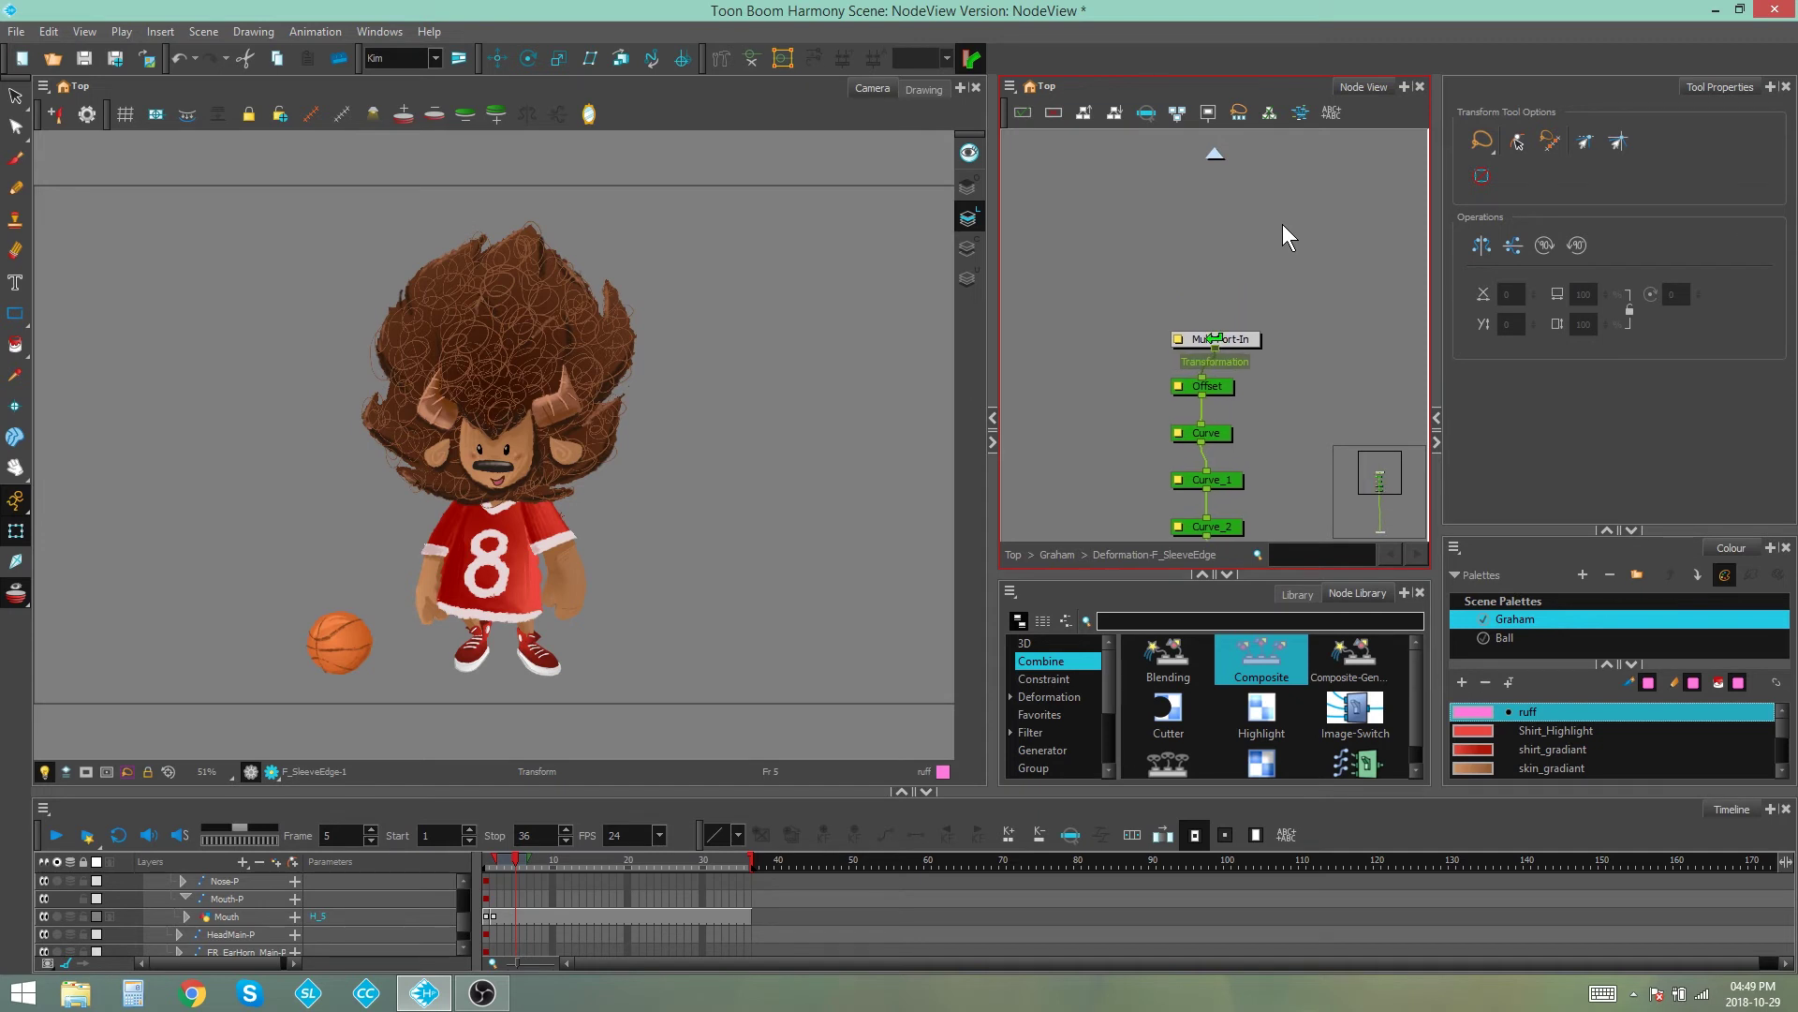
pyautogui.hotkey('ctrl', 'shift', 'e')
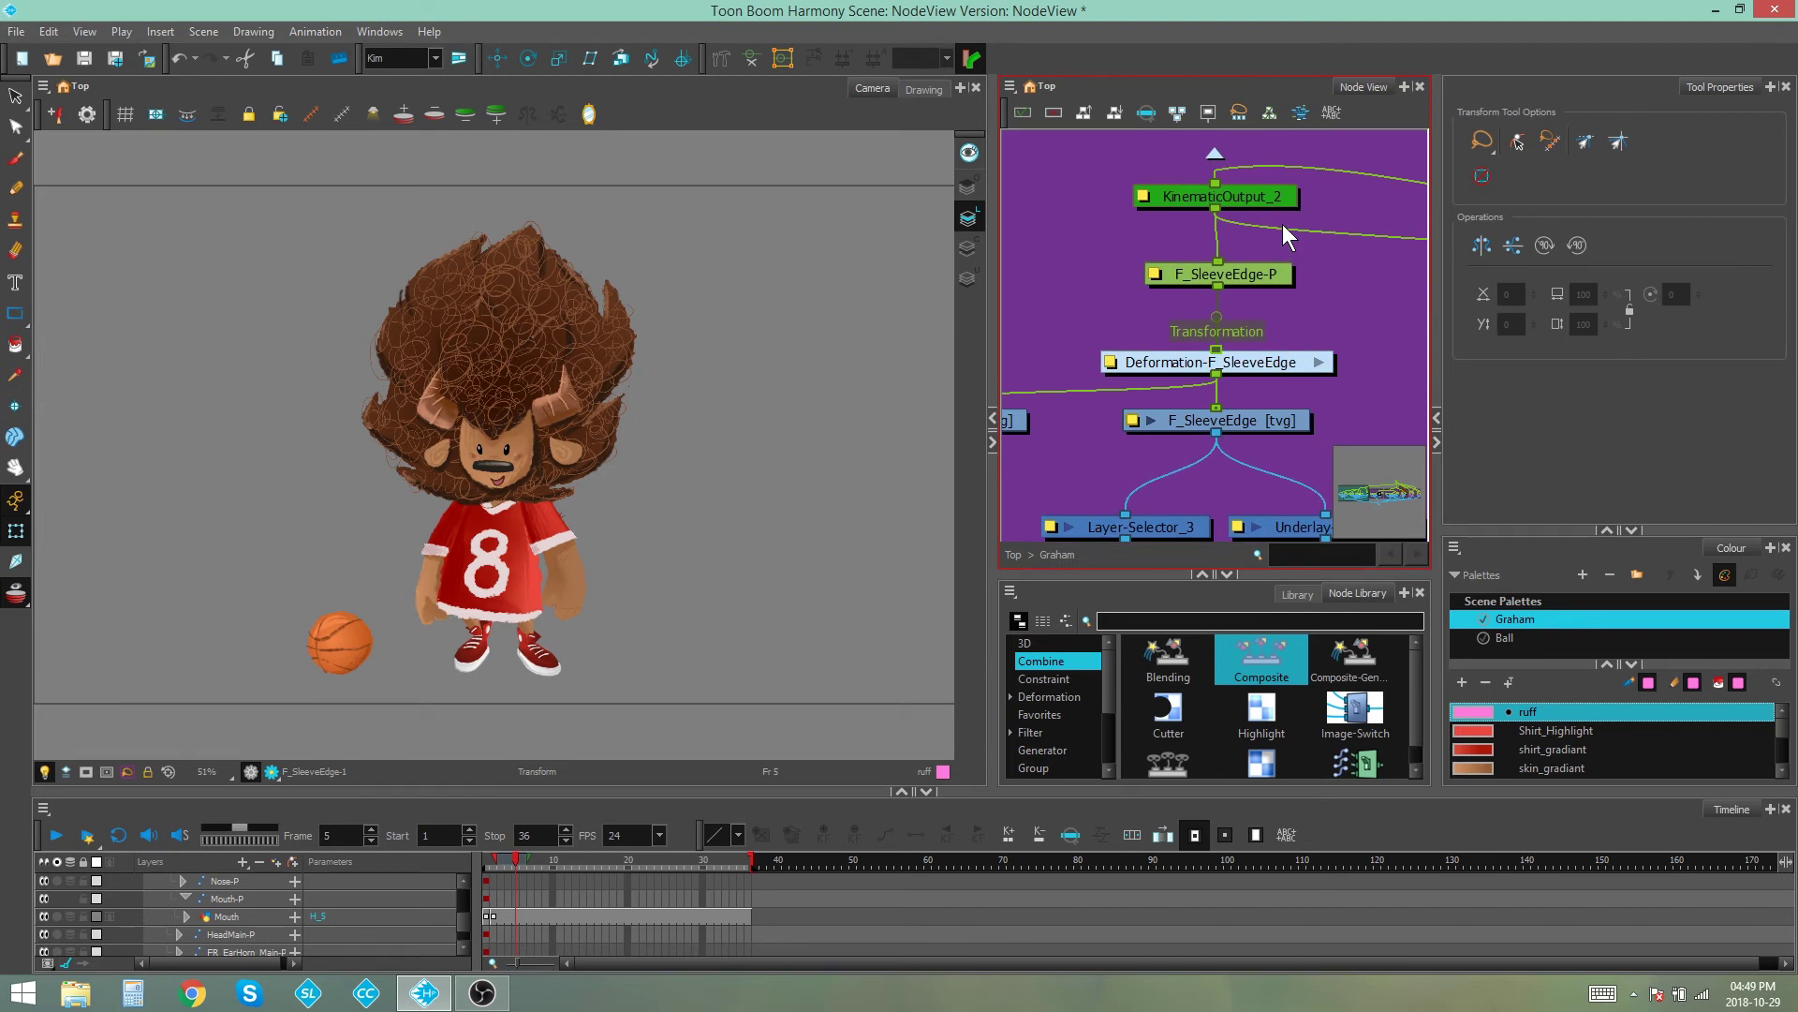
# Step between Deformation-F_SleeveEdge's output and input ports, and move up to the output port of F_SleeveEdge-P
pyautogui.scroll(-1, 1284, 223)
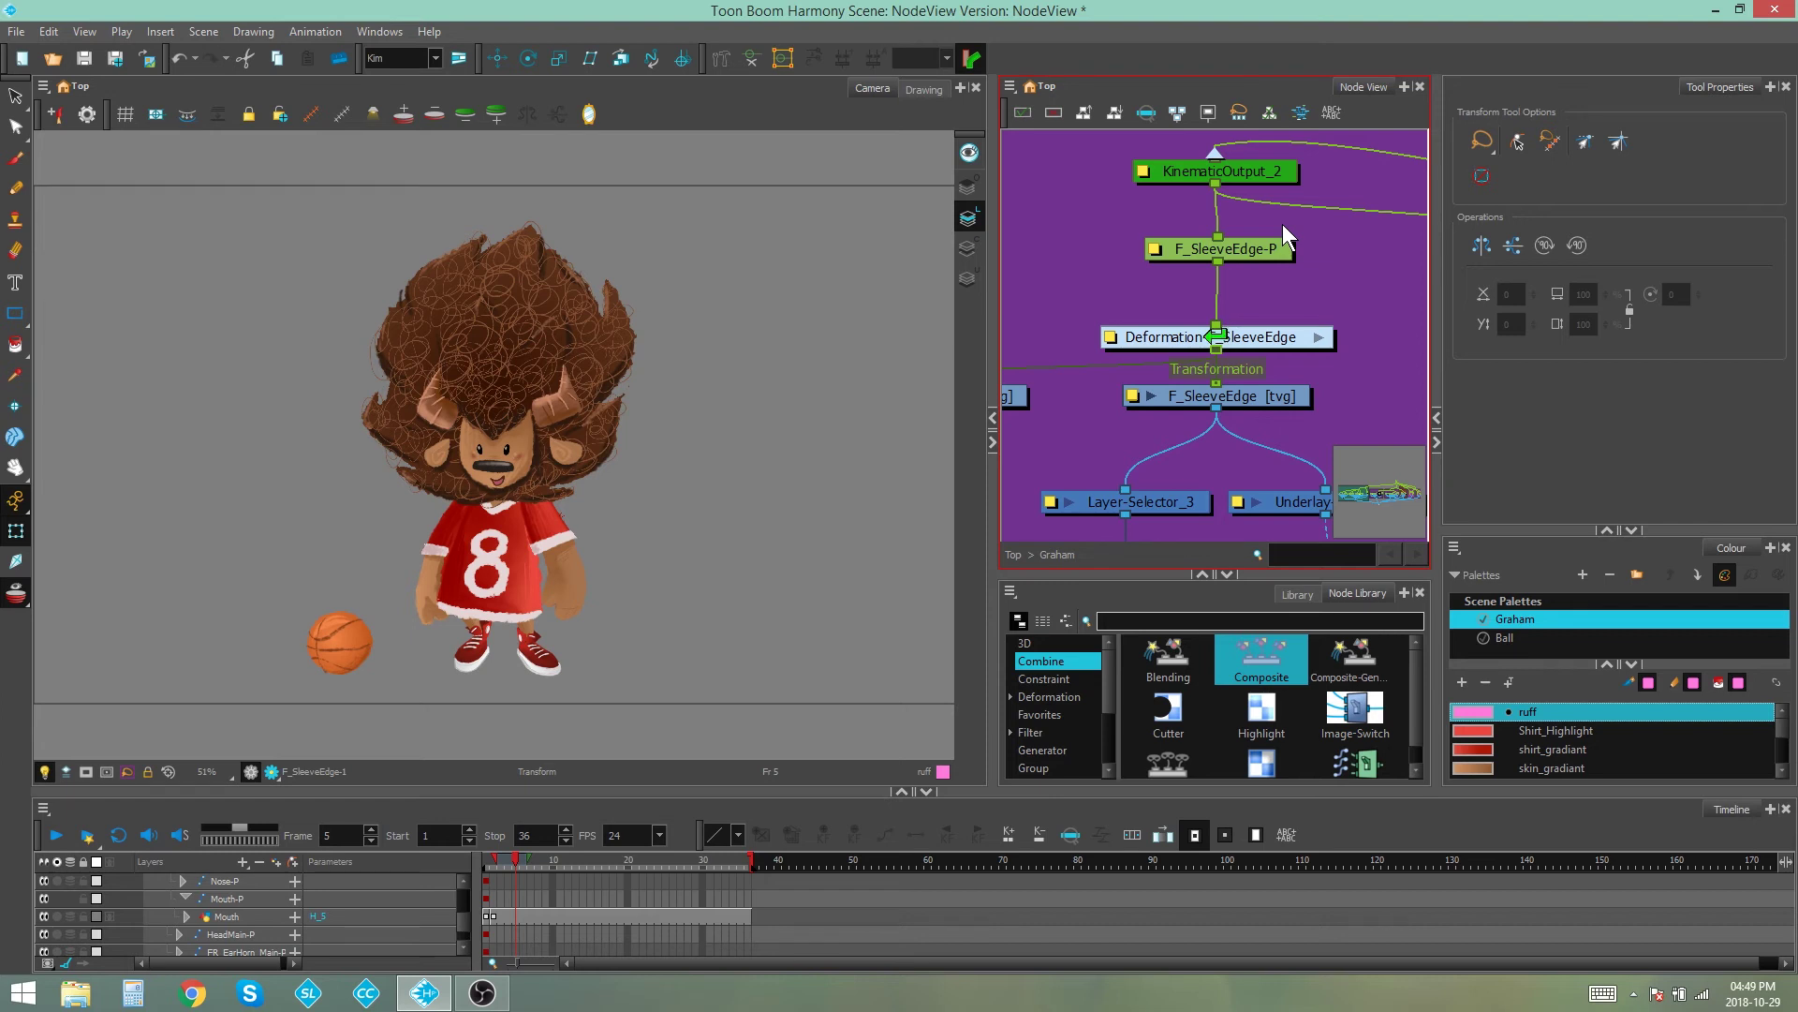
pyautogui.scroll(3, 1283, 223)
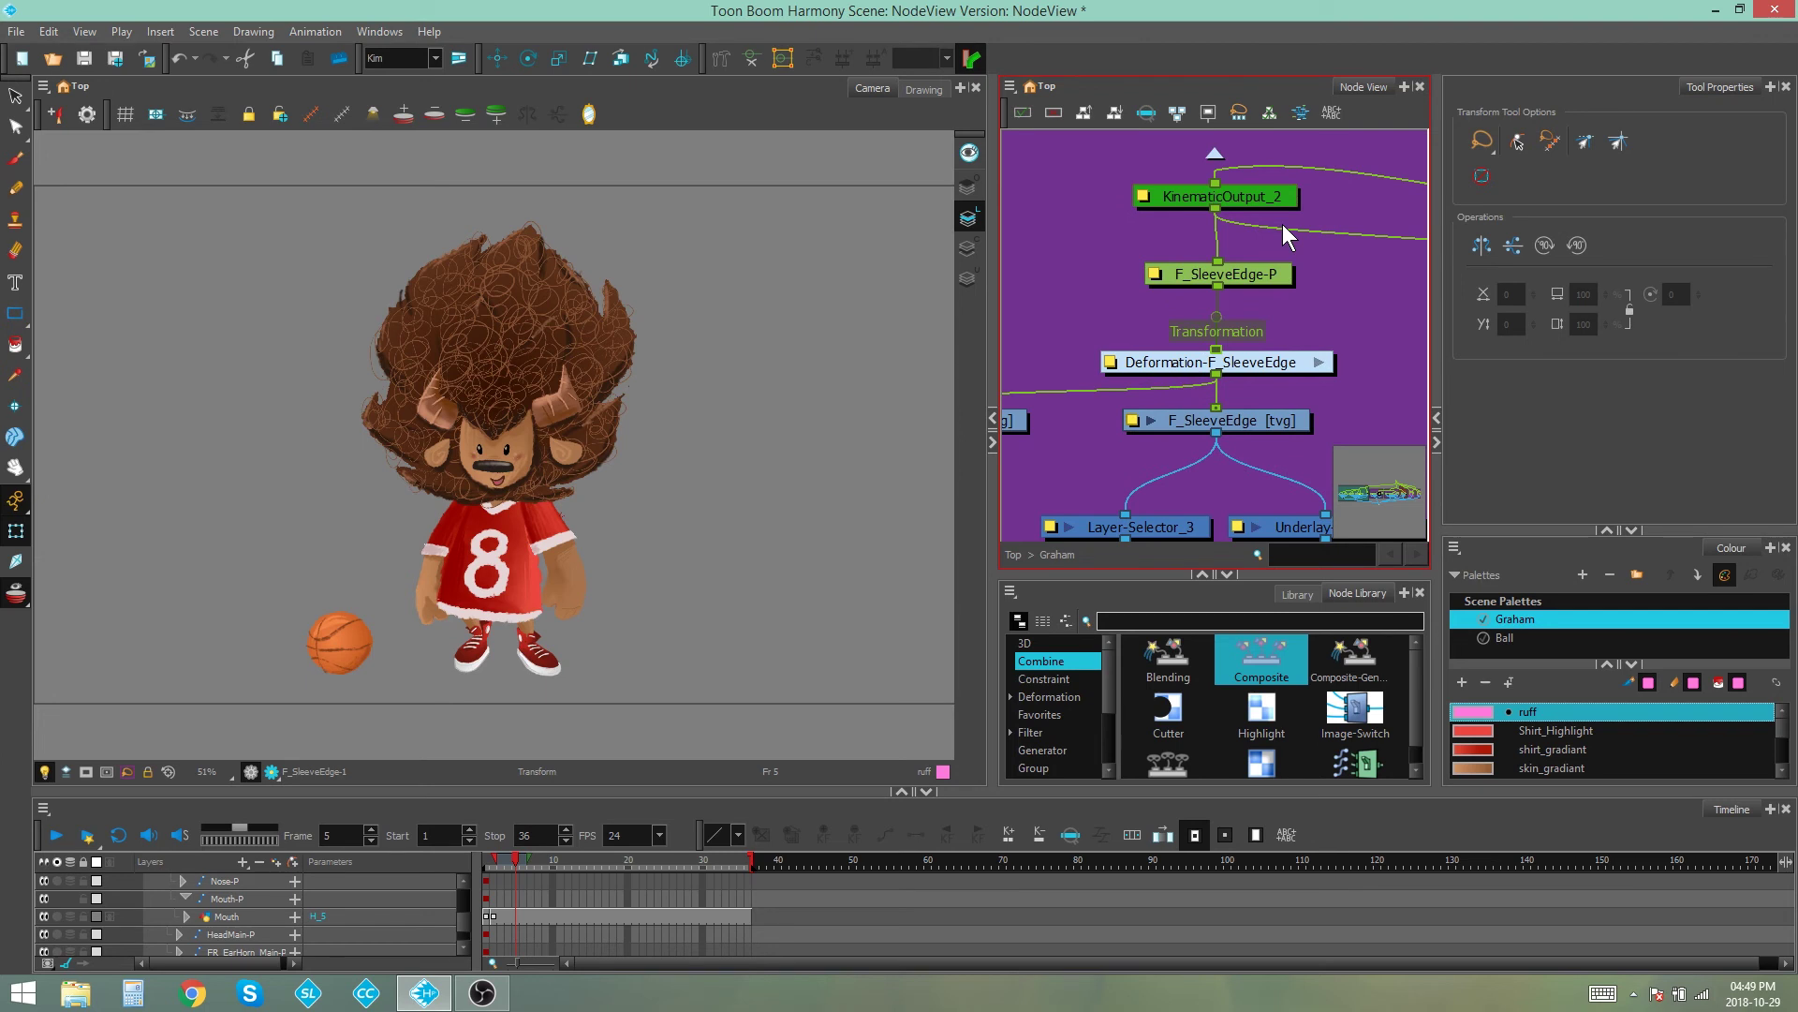
pyautogui.scroll(1, 1283, 223)
pyautogui.scroll(-1, 1283, 223)
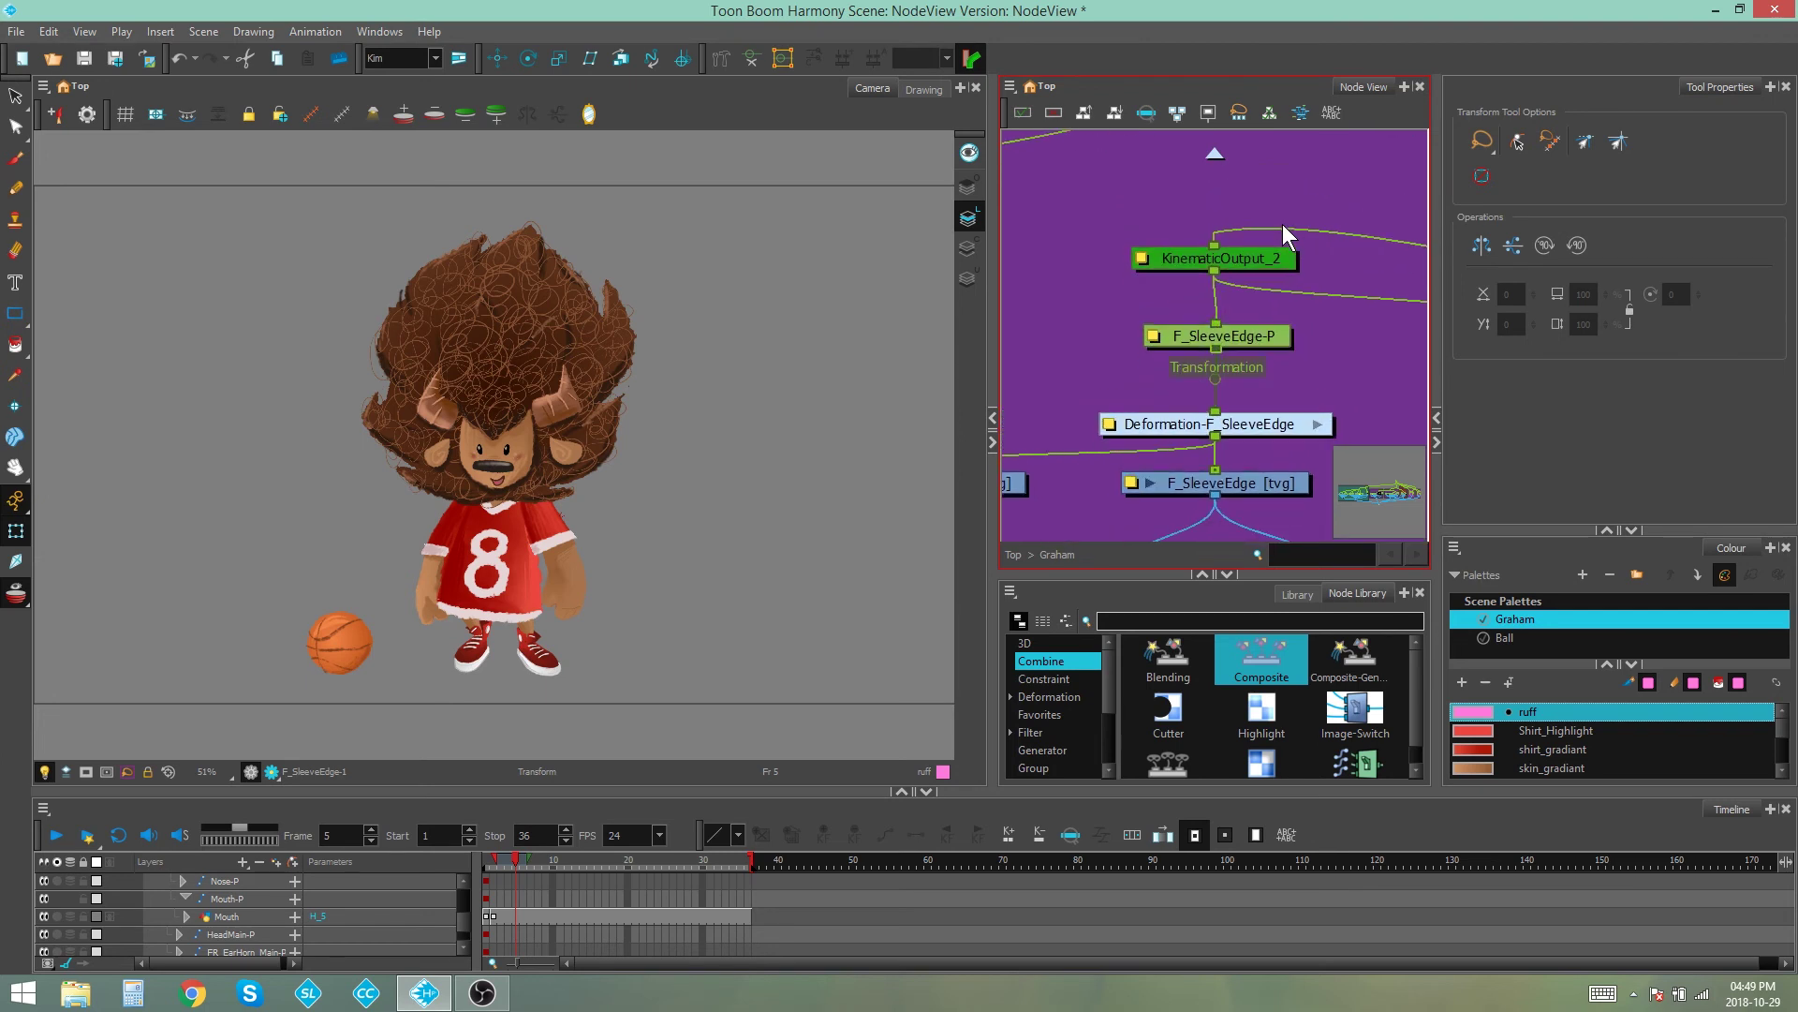